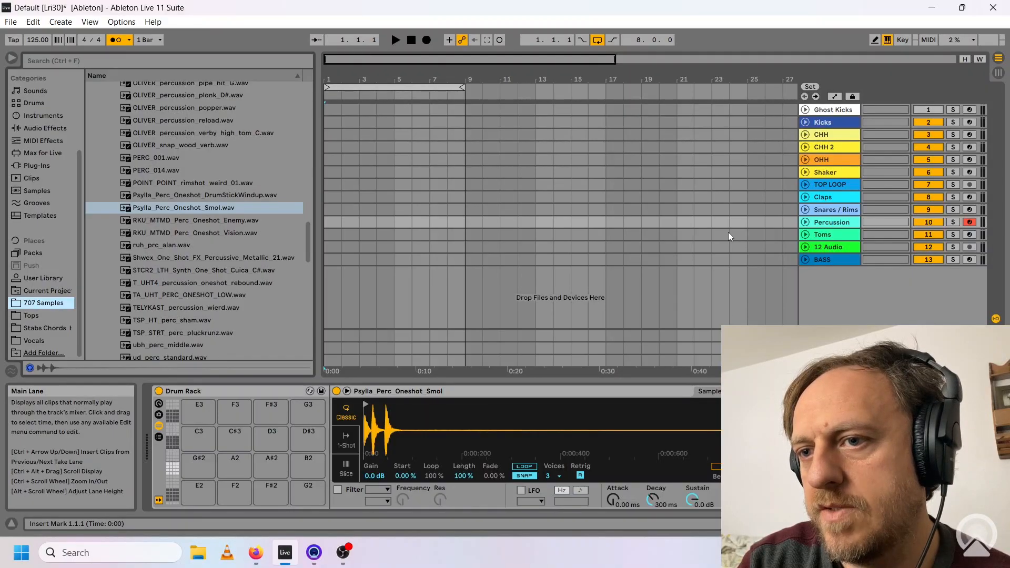
Audition percussion one-shots and load PERC_001.wav and OLIVER_percussion_verby_high_tom_C.wav into the drum rack.
left_click(206, 195)
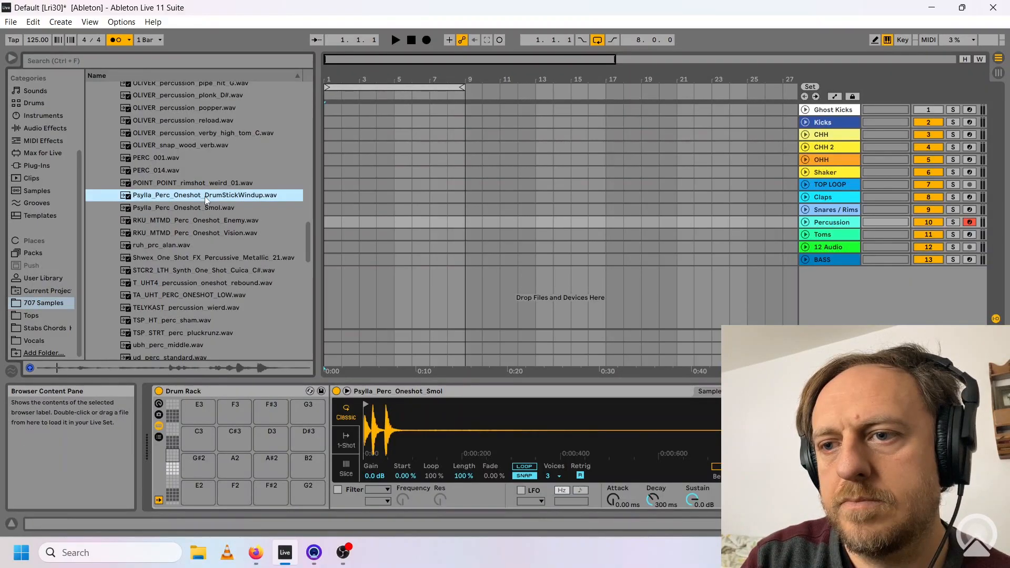
left_click(188, 183)
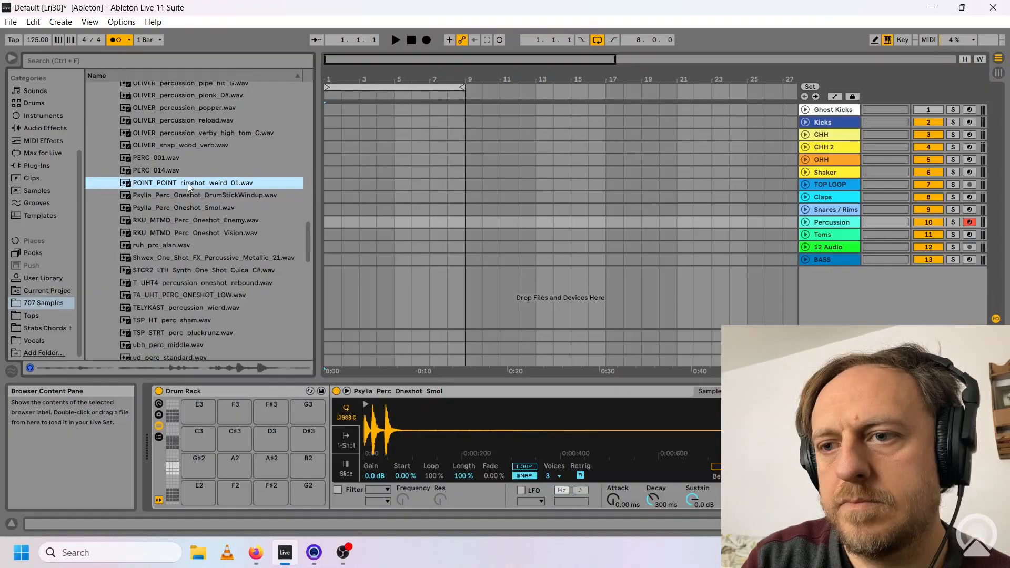
left_click(159, 170)
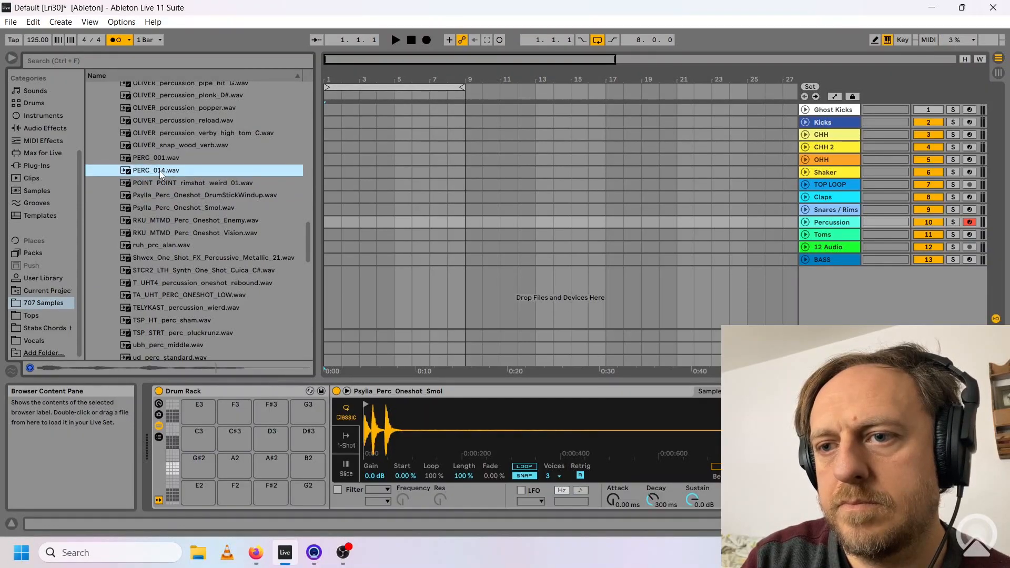
double_click(186, 158)
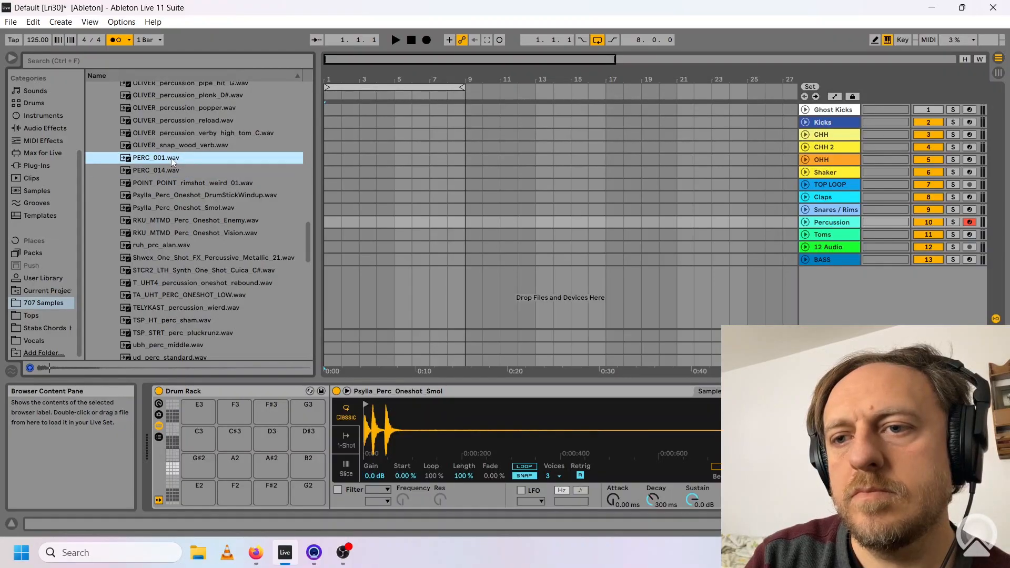
left_click(188, 131)
Add more OLIVER percussion samples to the drum rack, including mixready metal glitch, metal short hit, metal hit and metal bend up.
left_click(221, 225)
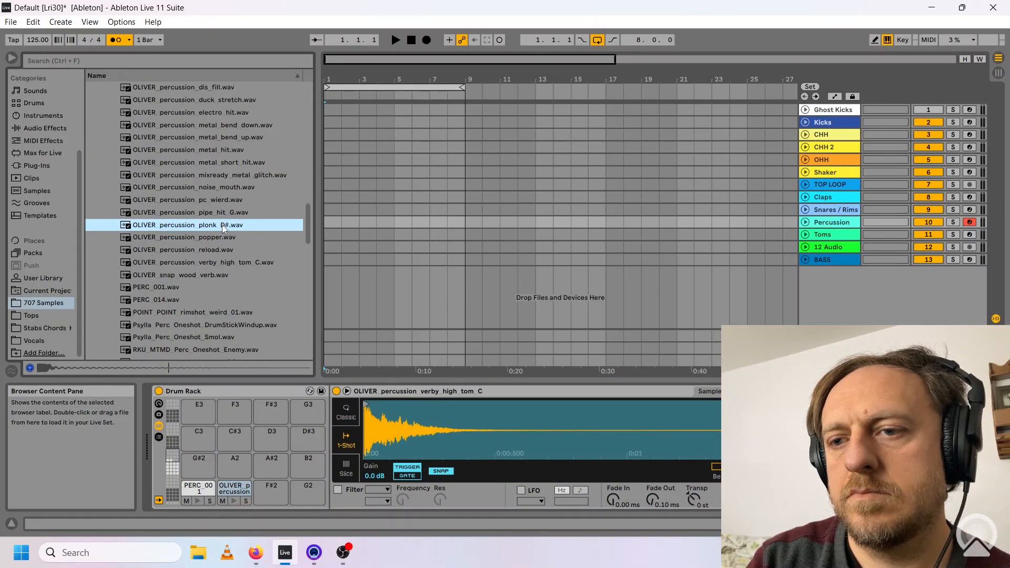
left_click(198, 178)
double_click(197, 178)
left_click(222, 162)
double_click(222, 163)
left_click(220, 149)
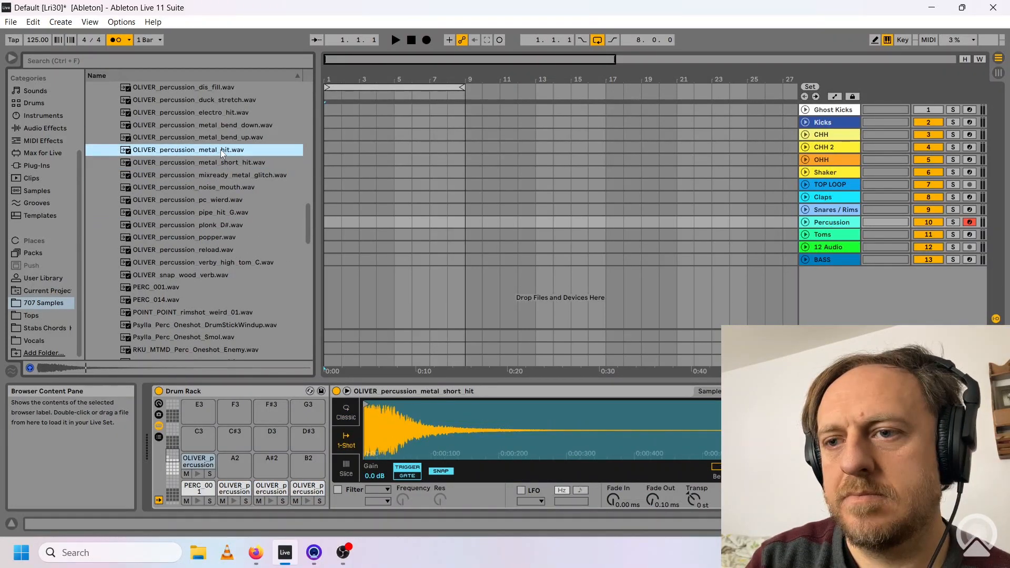
double_click(222, 151)
left_click(220, 137)
double_click(220, 138)
Fill the remaining visible pads with further samples, including OLIVER claps and foley, KTK_Perc Weird.wav and FL_E_PERC_25.wav.
left_click(215, 112)
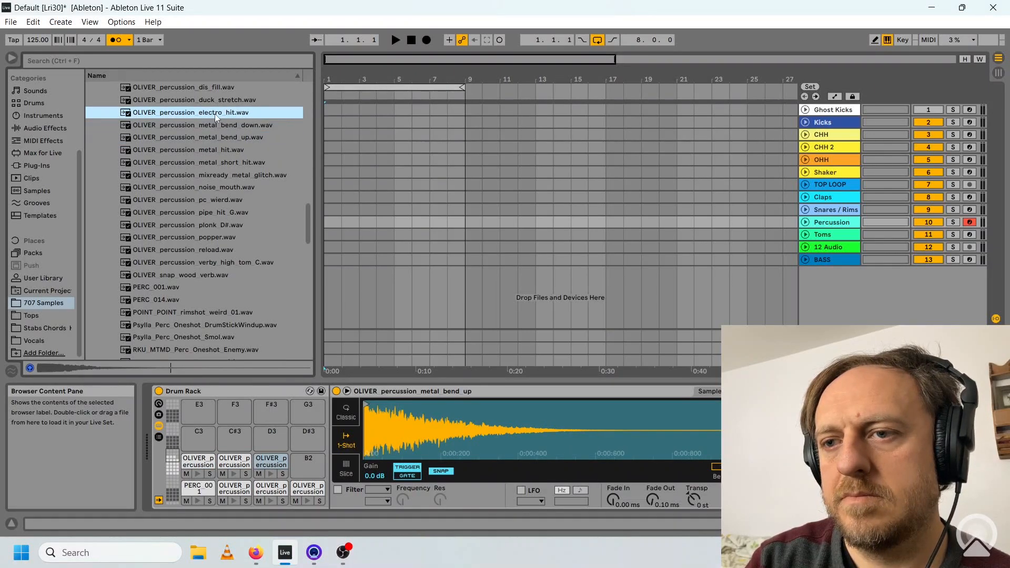
scroll(214, 114, "up", 3)
left_click(199, 207)
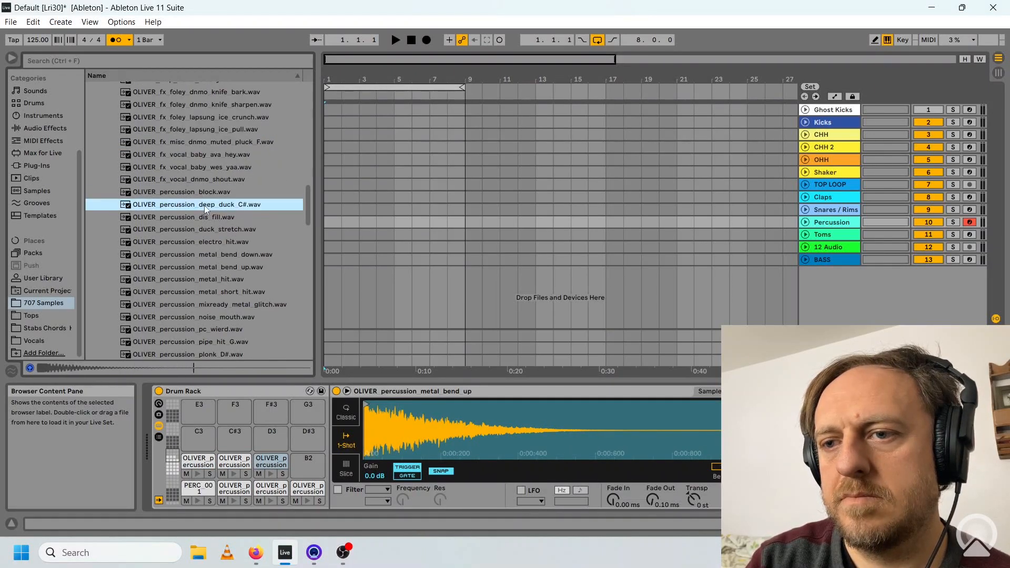
double_click(204, 205)
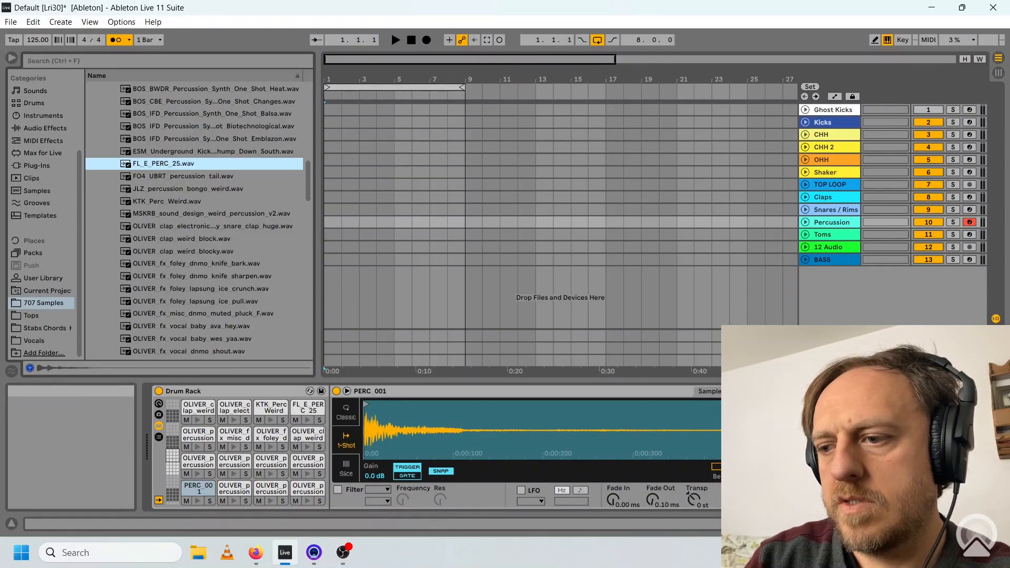
Set the transposition of the PERC 001 sample to -12 st and copy the value to its sibling pads.
left_click(693, 501)
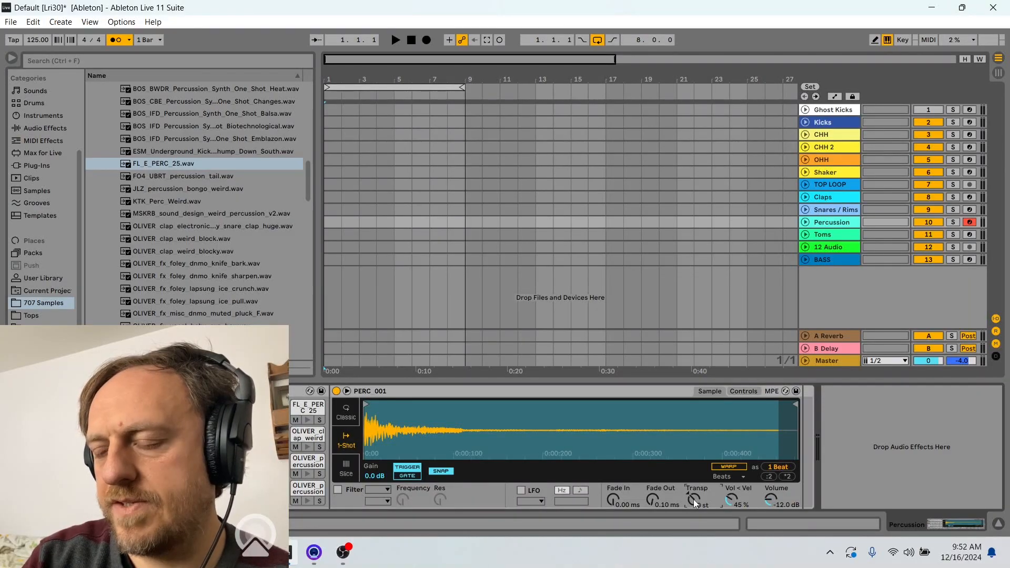
left_click_drag(693, 499, 689, 502)
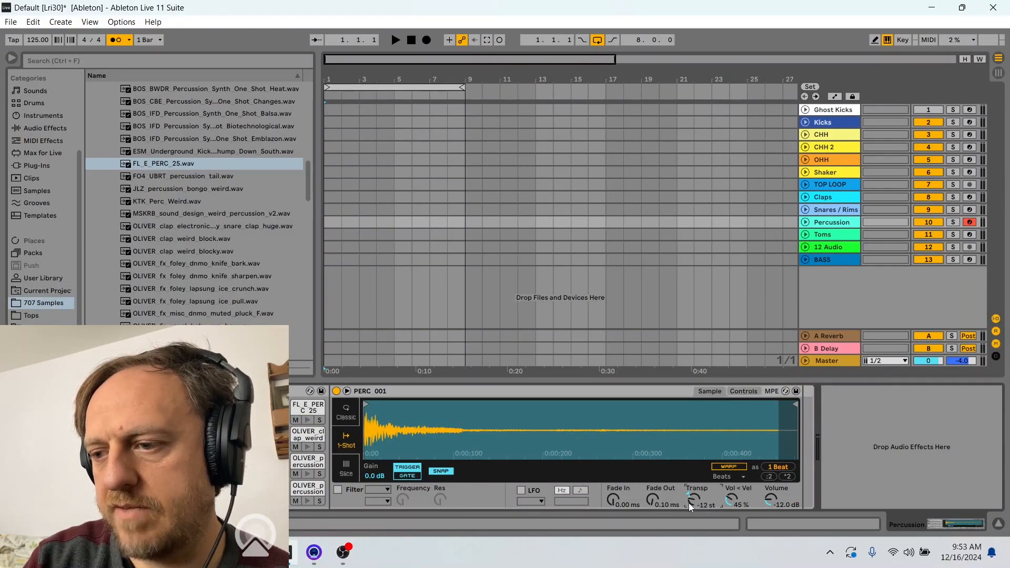
right_click(689, 502)
left_click(761, 284)
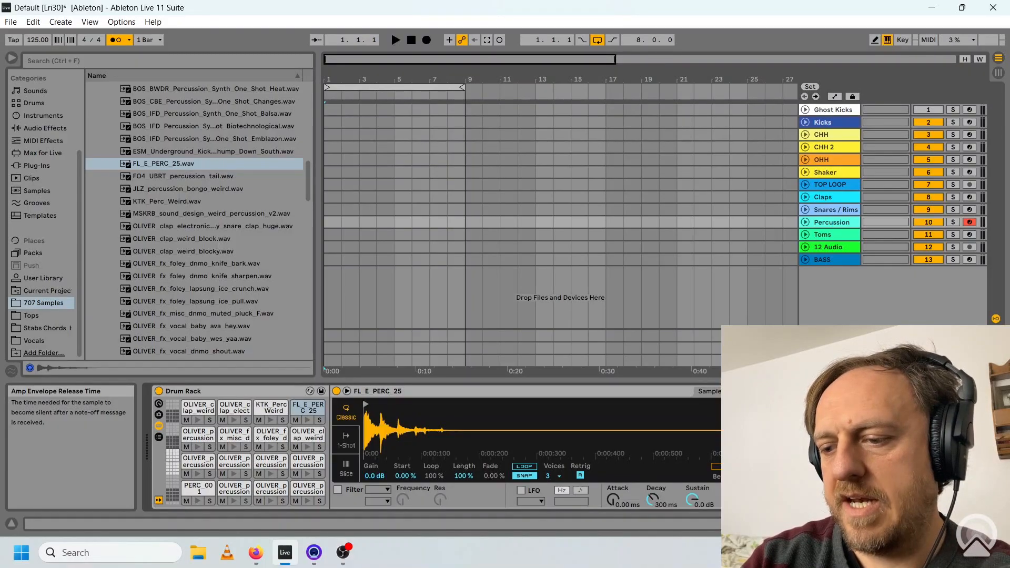
Copy the release time of the FL E PERC 25 sample to all its sibling pads.
right_click(734, 504)
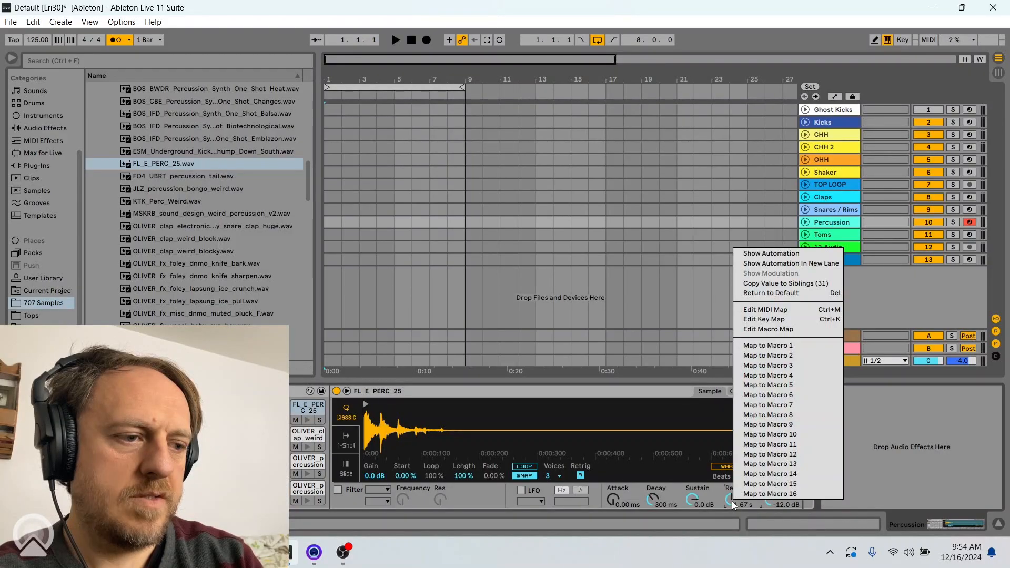
left_click(803, 282)
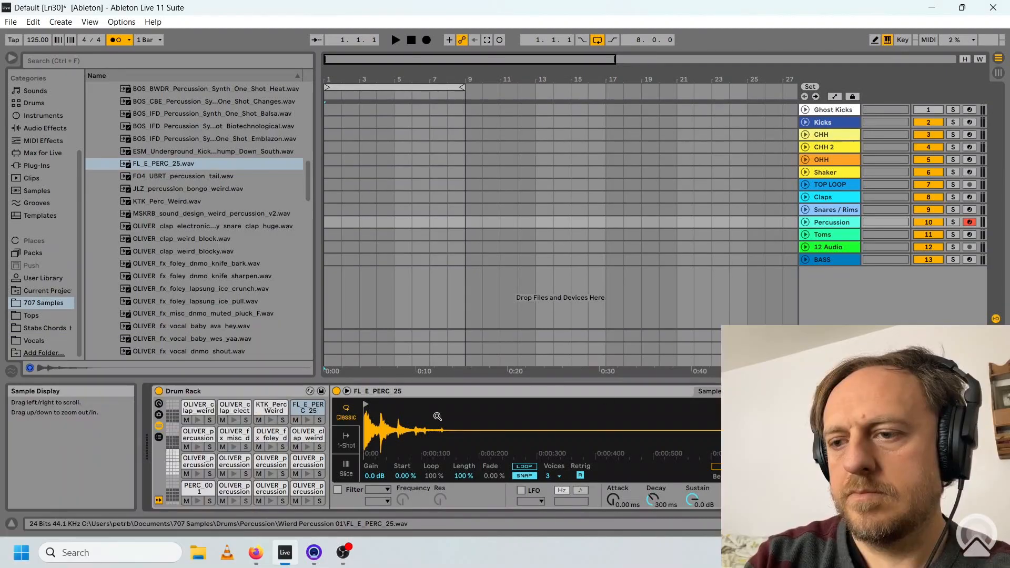
Play several drum rack pads to audition the loaded percussion samples.
key("a")
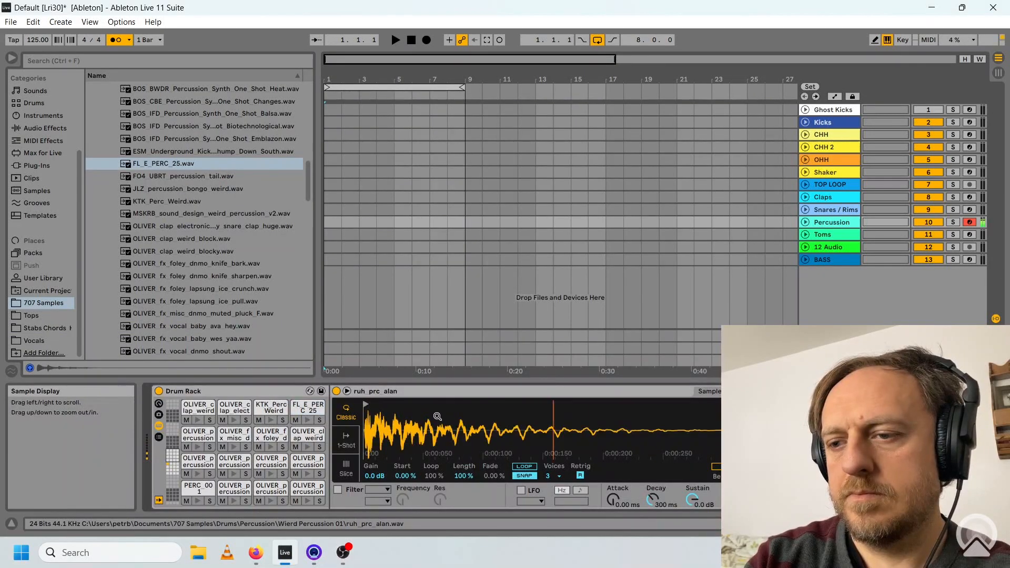
key("d")
key("h")
key("k")
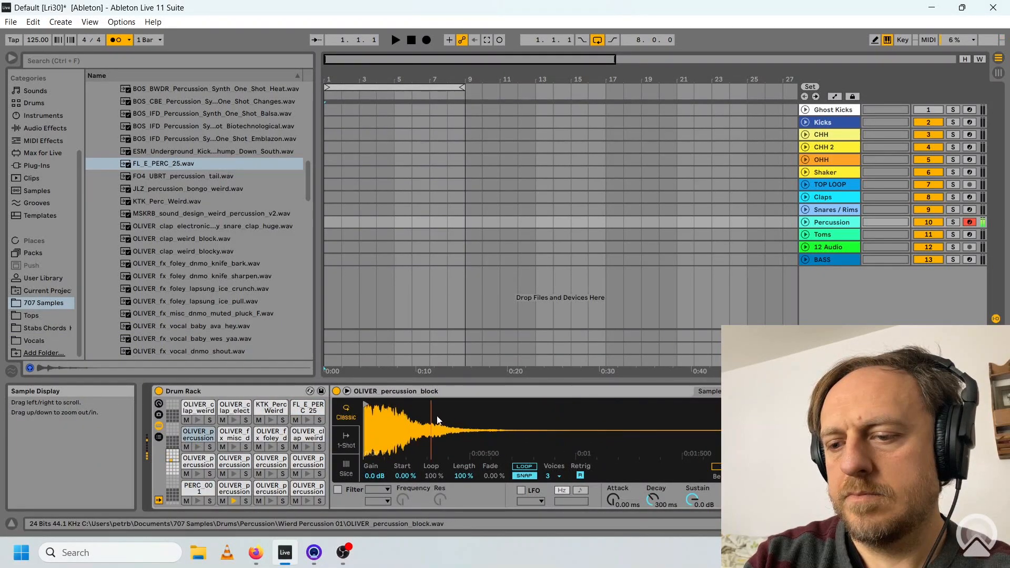
key("f")
key("u")
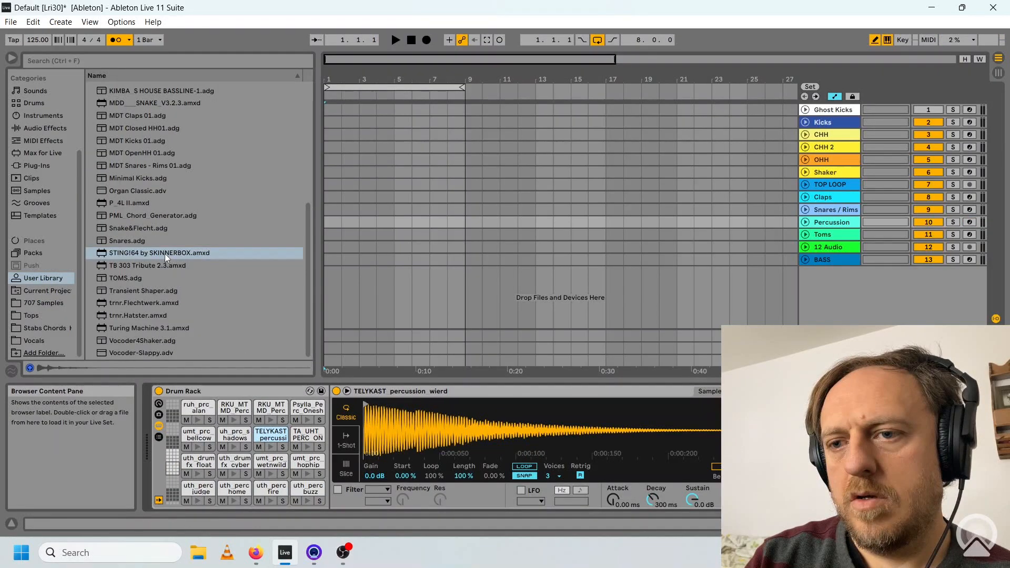
Insert STING!64 by SKINNERBOX from the User Library before the drum rack and play its generated pattern briefly.
left_click_drag(158, 256, 154, 414)
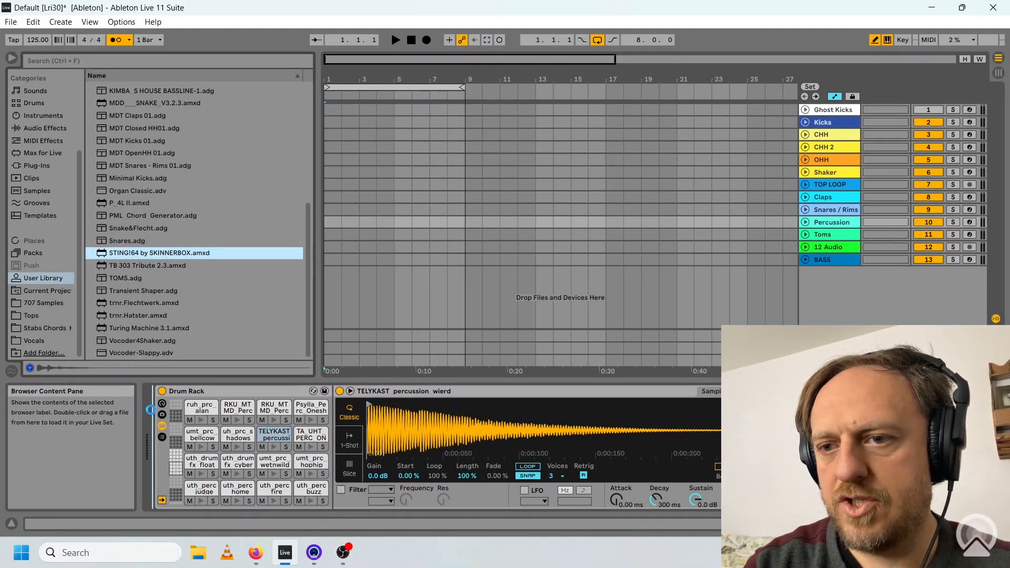
left_click_drag(150, 409, 153, 414)
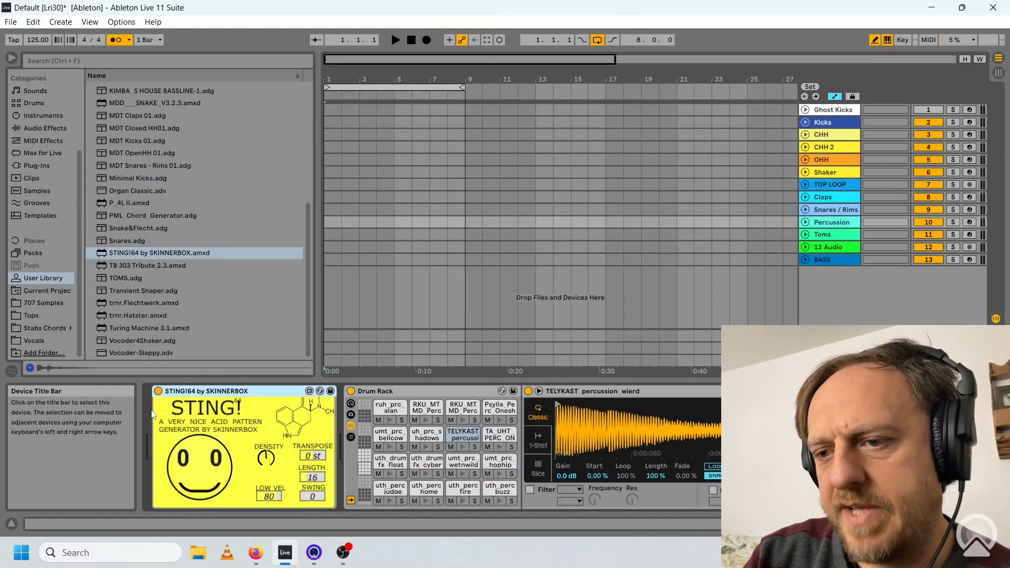
left_click(395, 40)
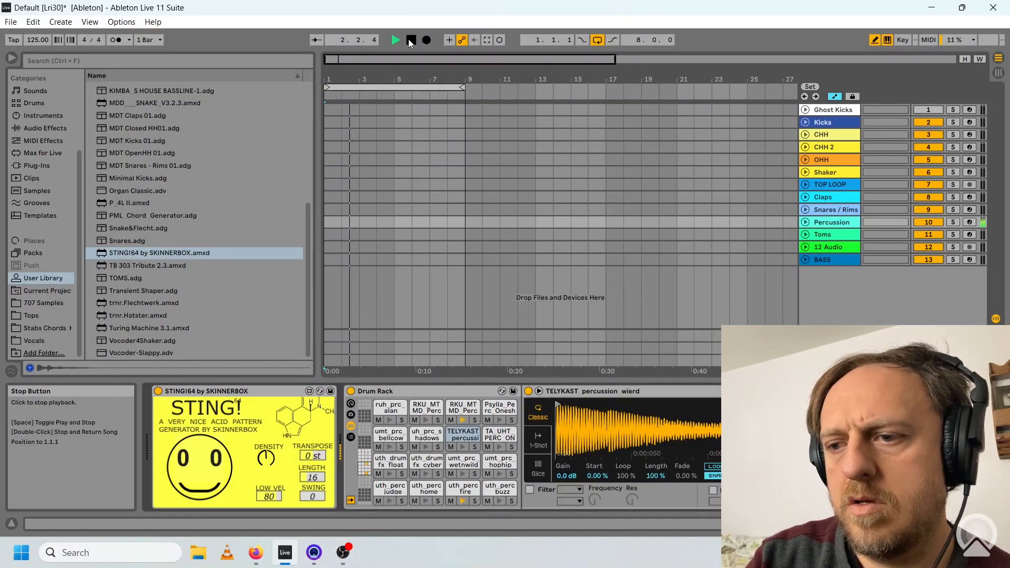
left_click(410, 42)
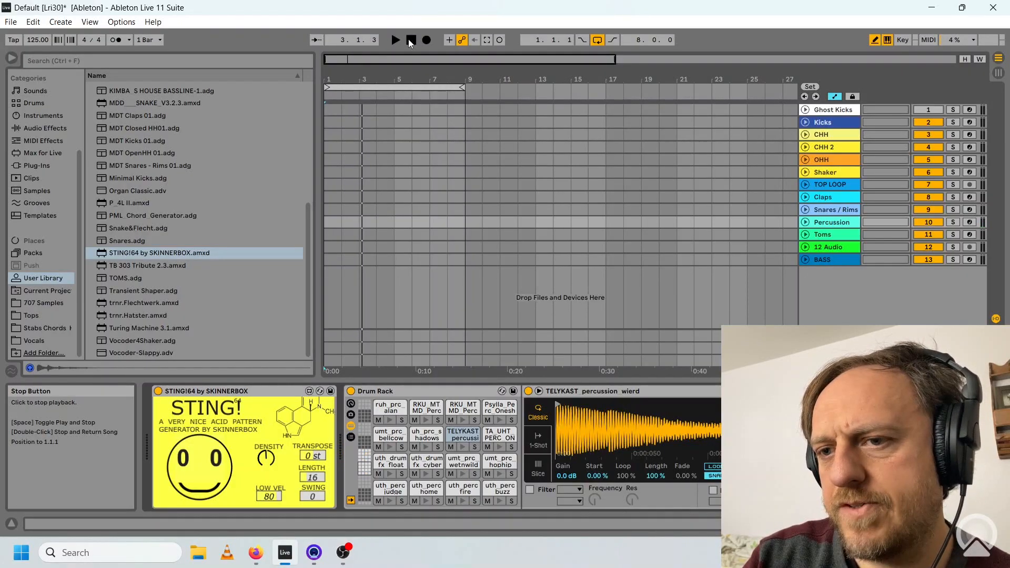
Duplicate the Percussion track and record two bars of the generated pattern as a MIDI clip on the copy.
right_click(831, 223)
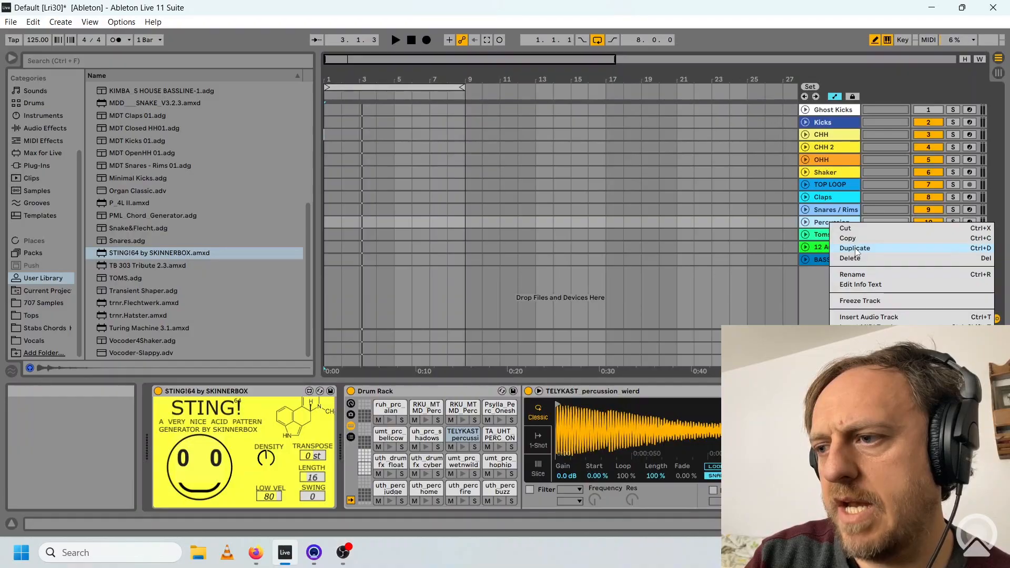
left_click(855, 249)
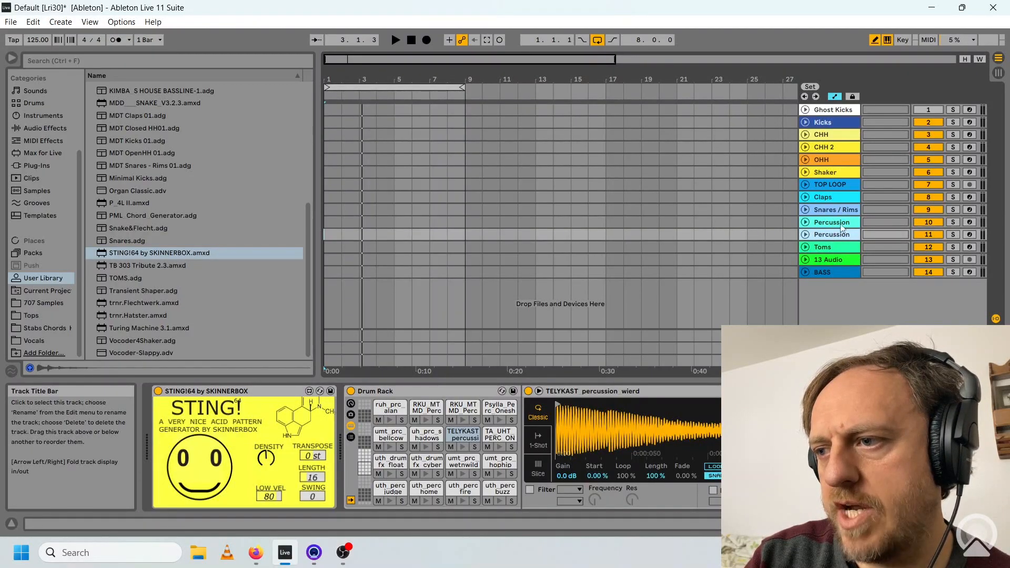
left_click(426, 42)
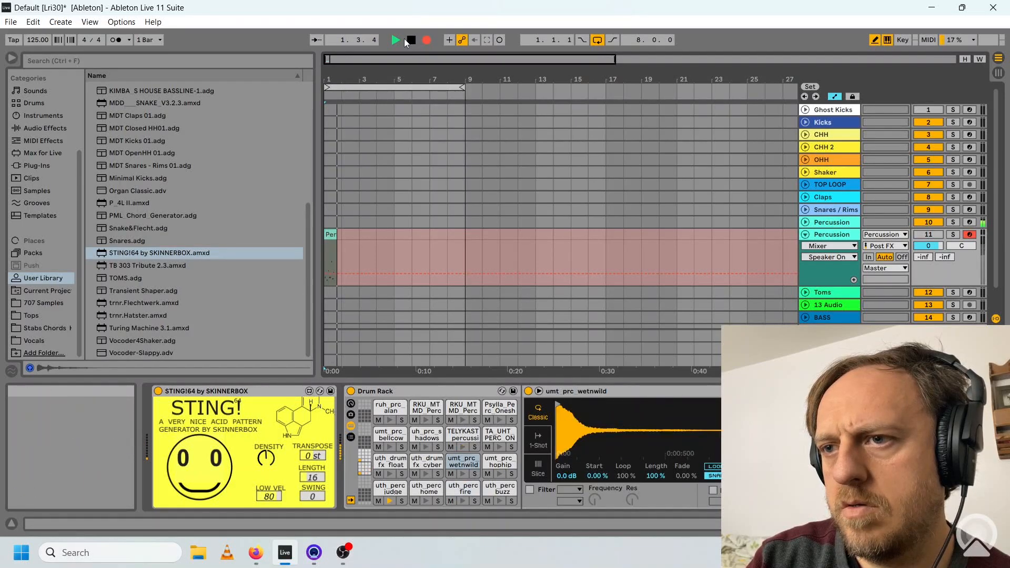
left_click(411, 42)
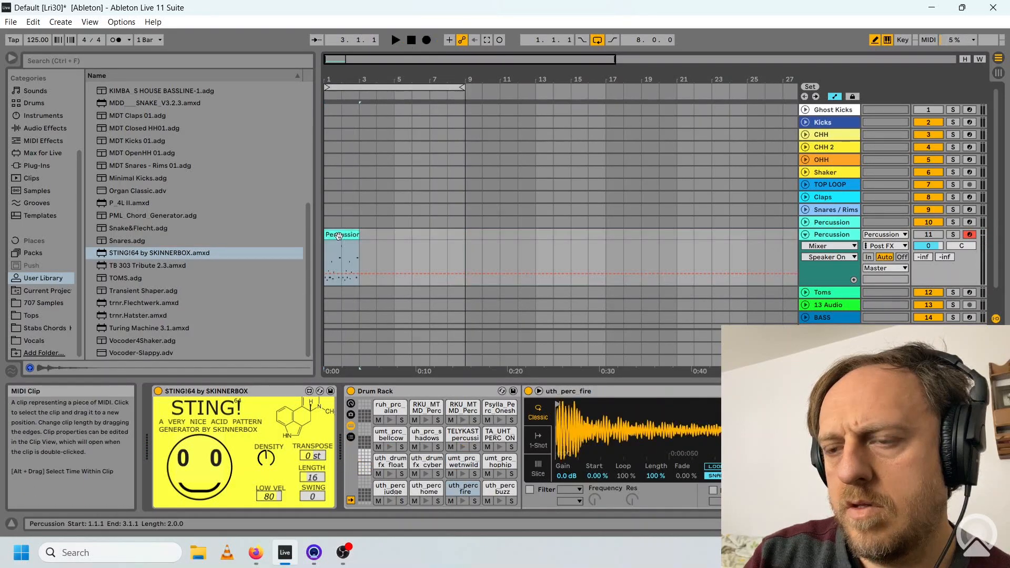
Move the recorded clip to bar 11 and record further two-bar pattern variations, lining them up one after another.
left_click_drag(339, 236, 516, 241)
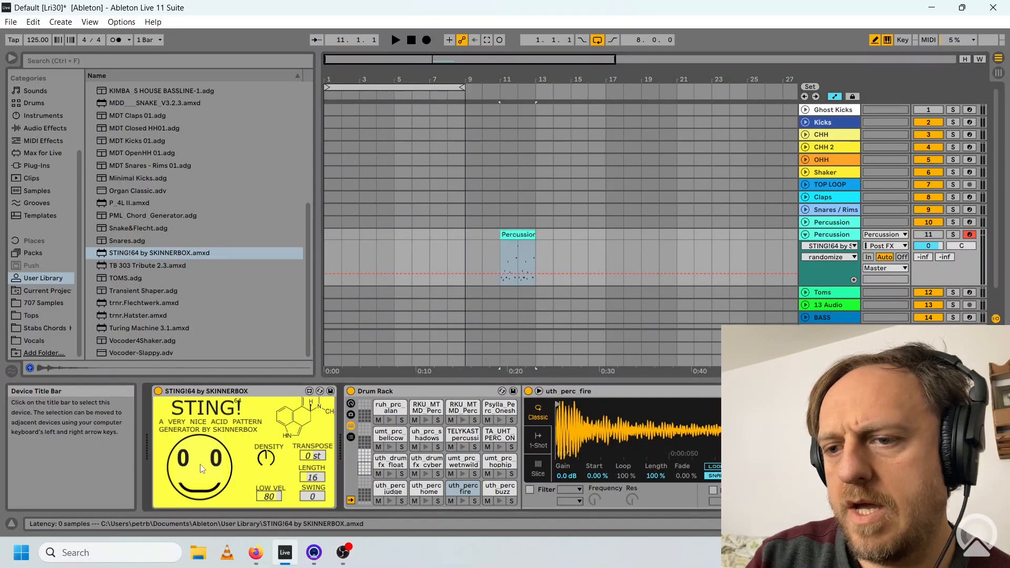
key("ctrl+d")
left_click(426, 40)
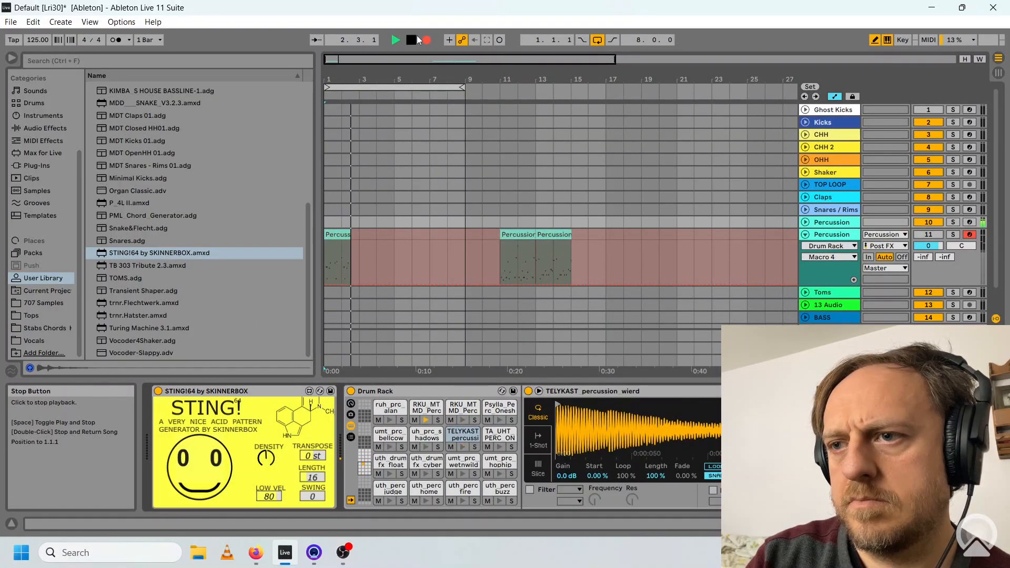
left_click(414, 39)
left_click(426, 40)
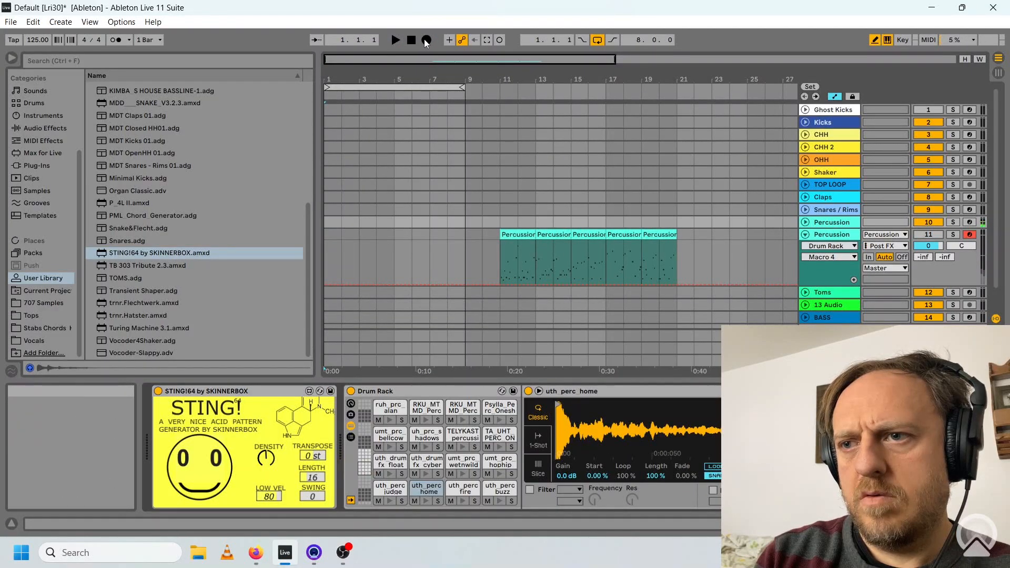
left_click(426, 40)
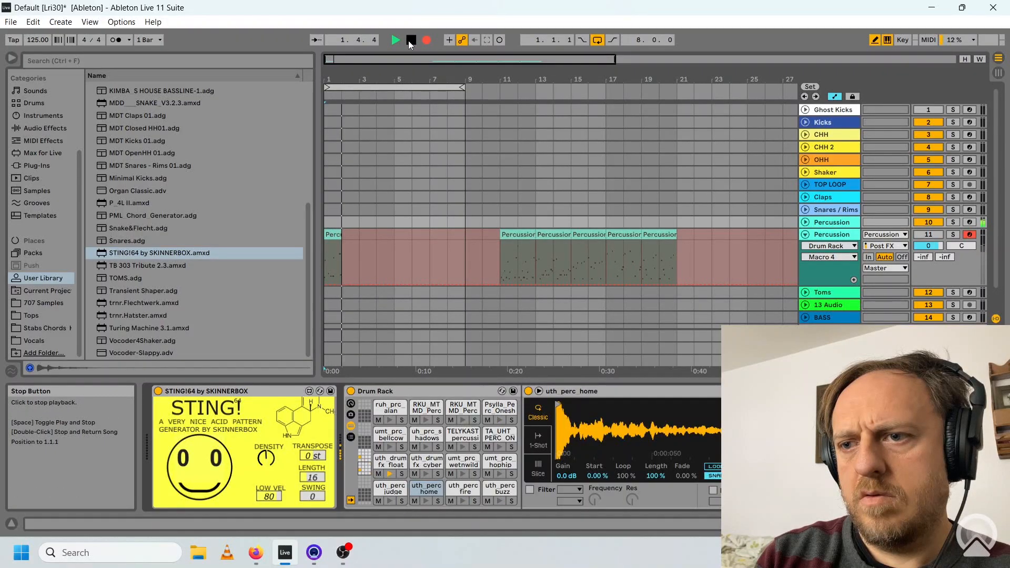
left_click(411, 41)
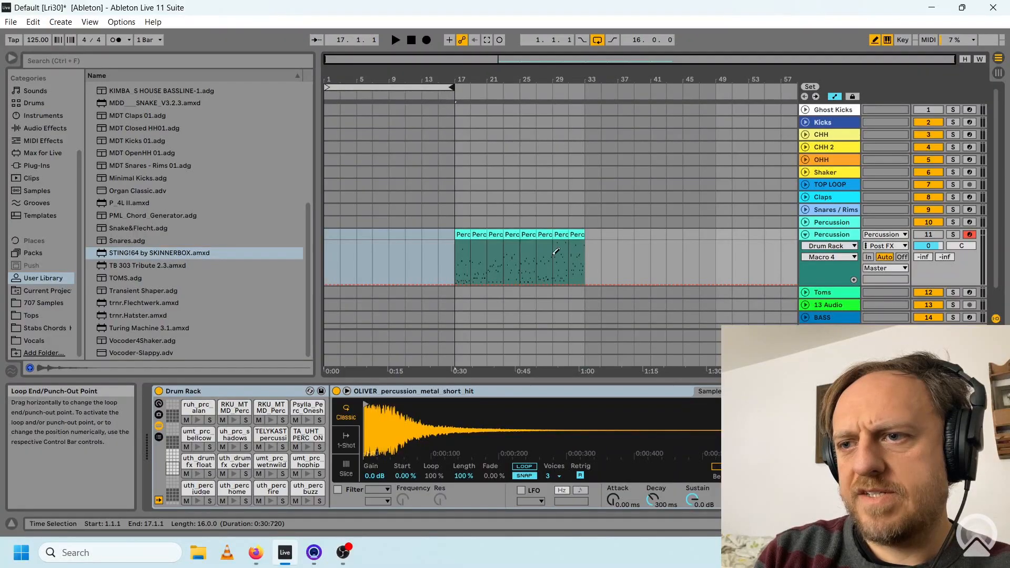
Select all eight recorded Percussion clips and move them together to start at bar 1.
left_click(464, 235)
left_click(576, 237, "shift")
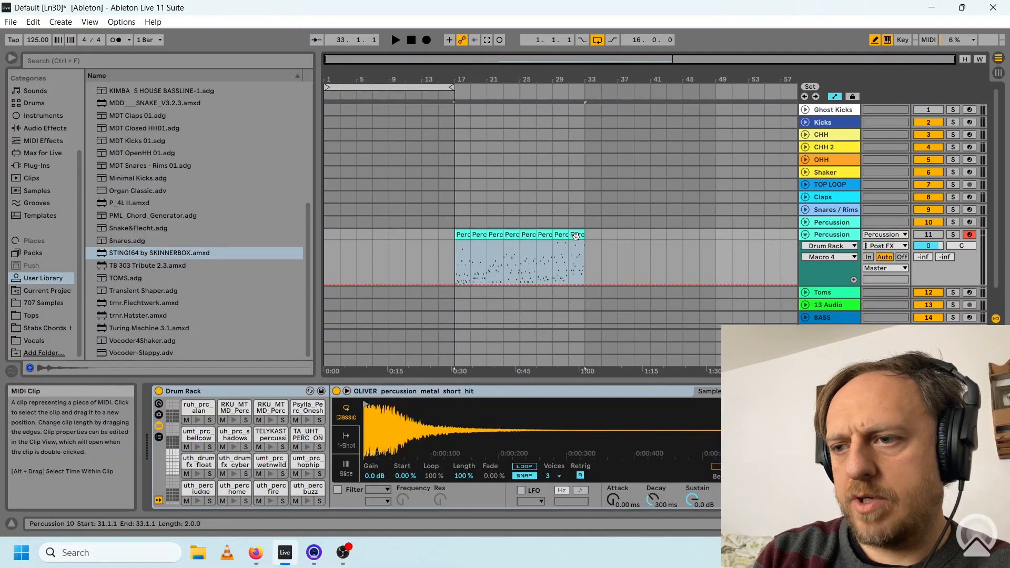
left_click_drag(509, 235, 368, 232)
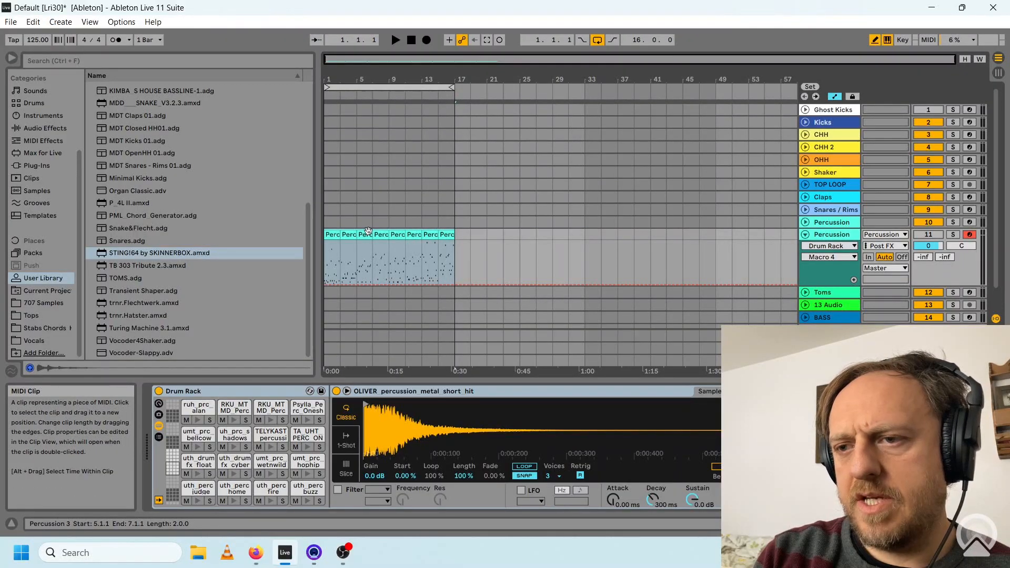
Place the empty audio track directly below the second Percussion track and record the 16-bar percussion sequence onto it as audio.
left_click_drag(441, 59, 408, 97)
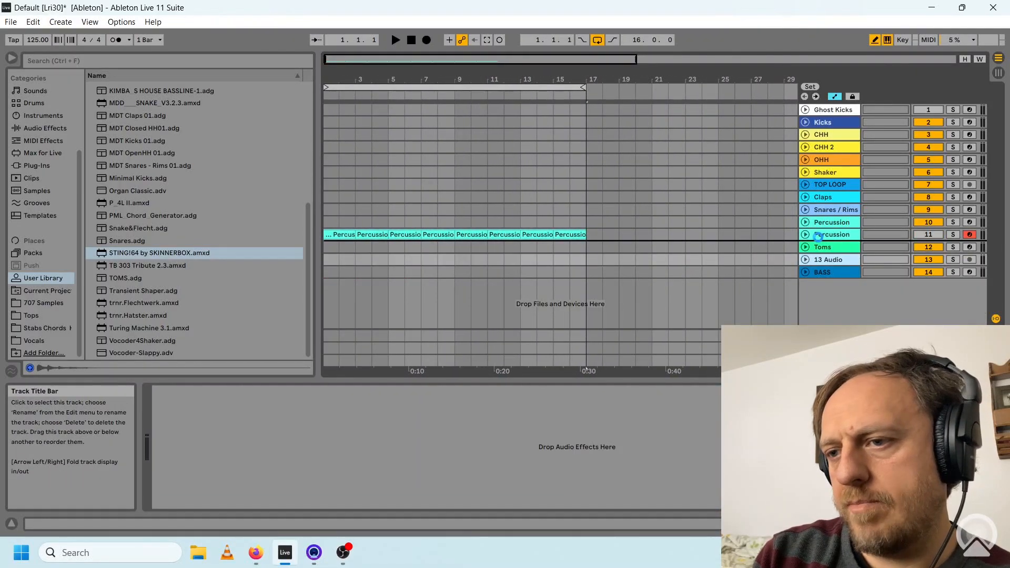
left_click_drag(817, 237, 844, 252)
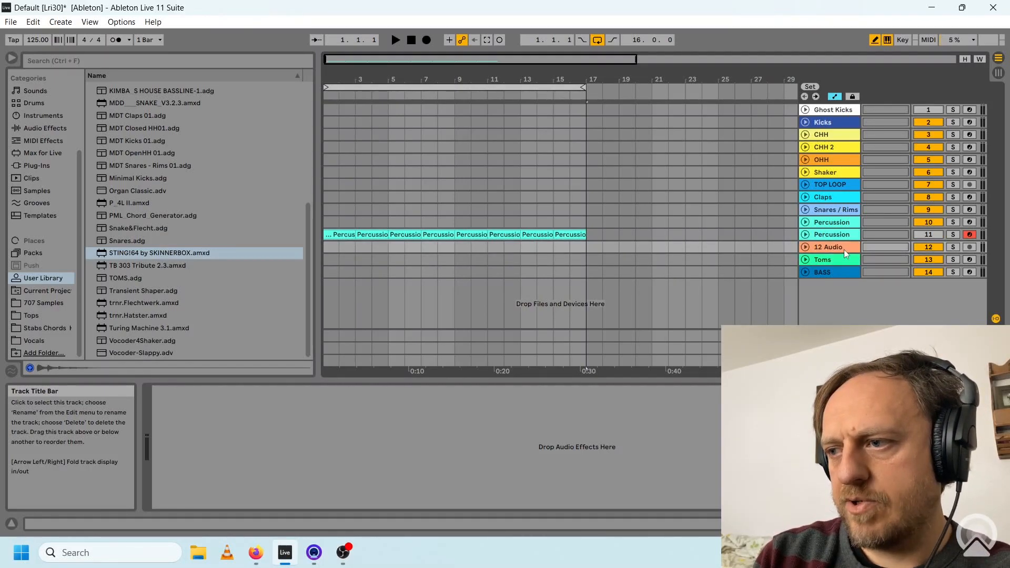
left_click(970, 248)
left_click(427, 41)
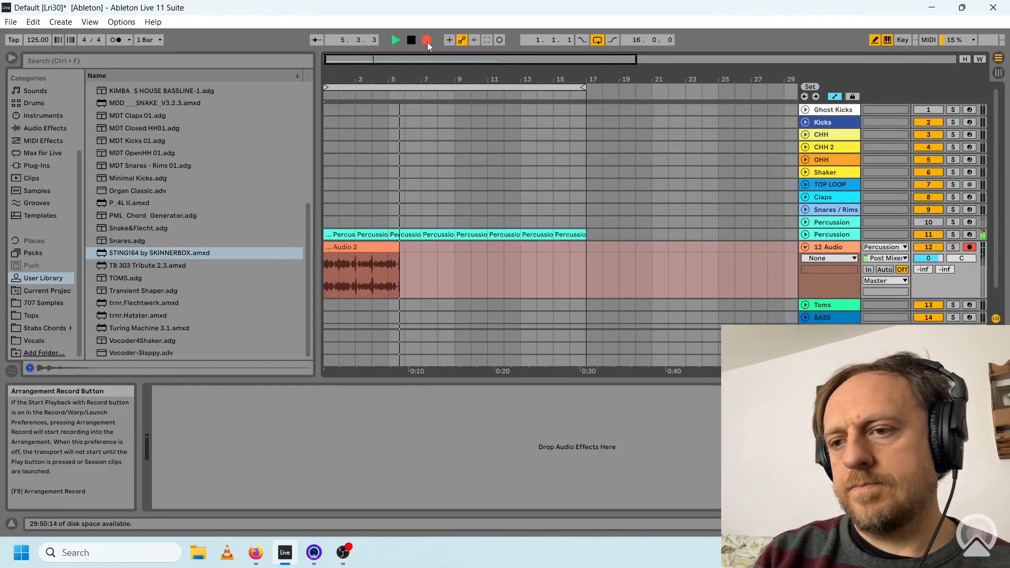
key("space")
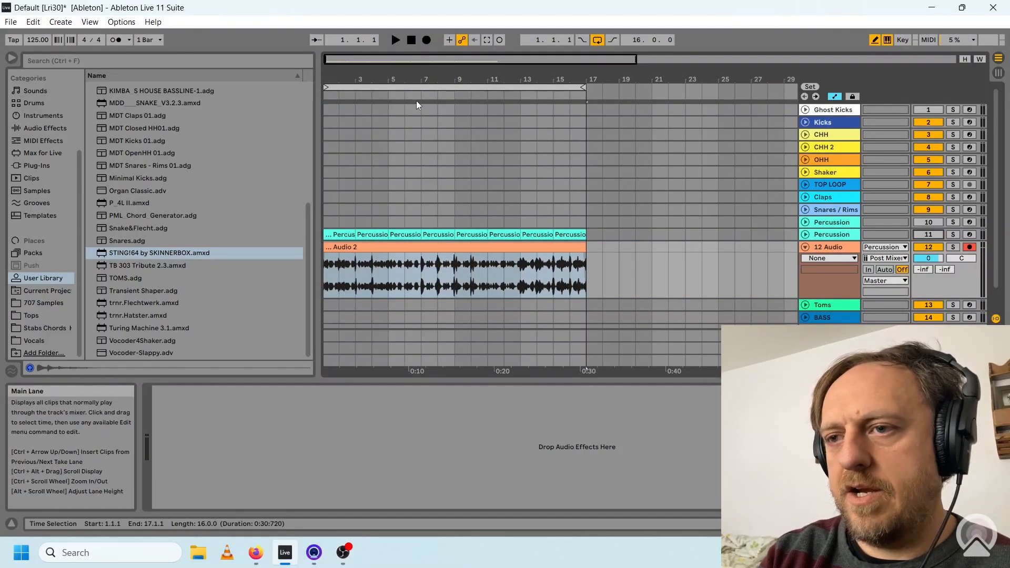
left_click_drag(380, 58, 372, 99)
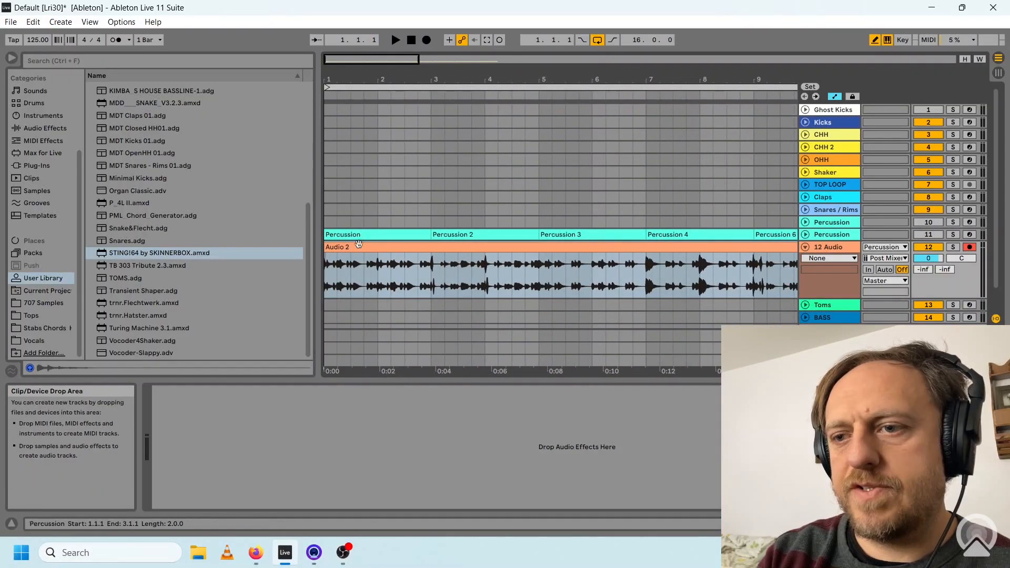
Reverse a short section in bar 1 of the recorded audio and duplicate one-beat slices from the end of bar 3 onward.
left_click(357, 279)
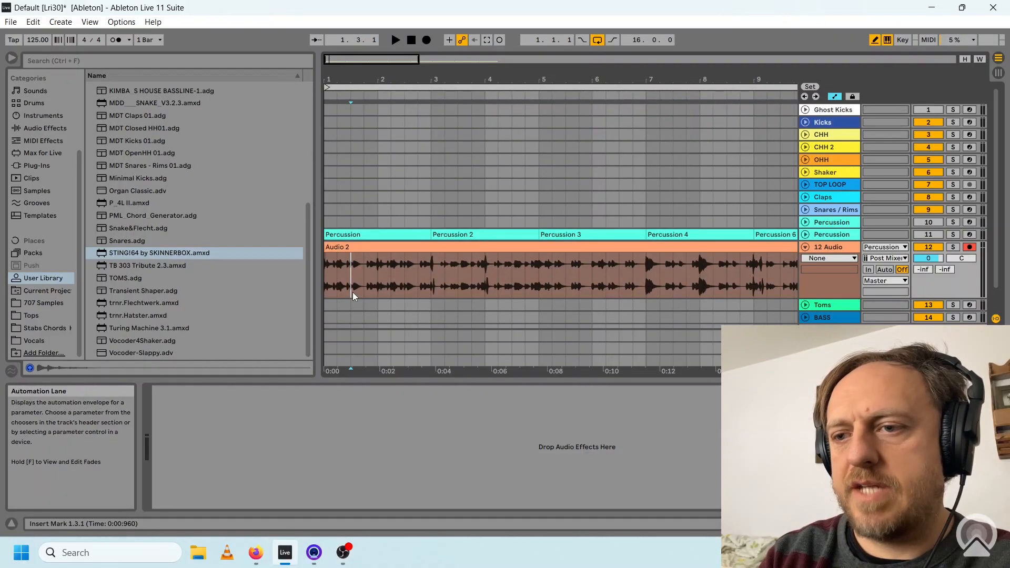
left_click_drag(359, 60, 357, 87)
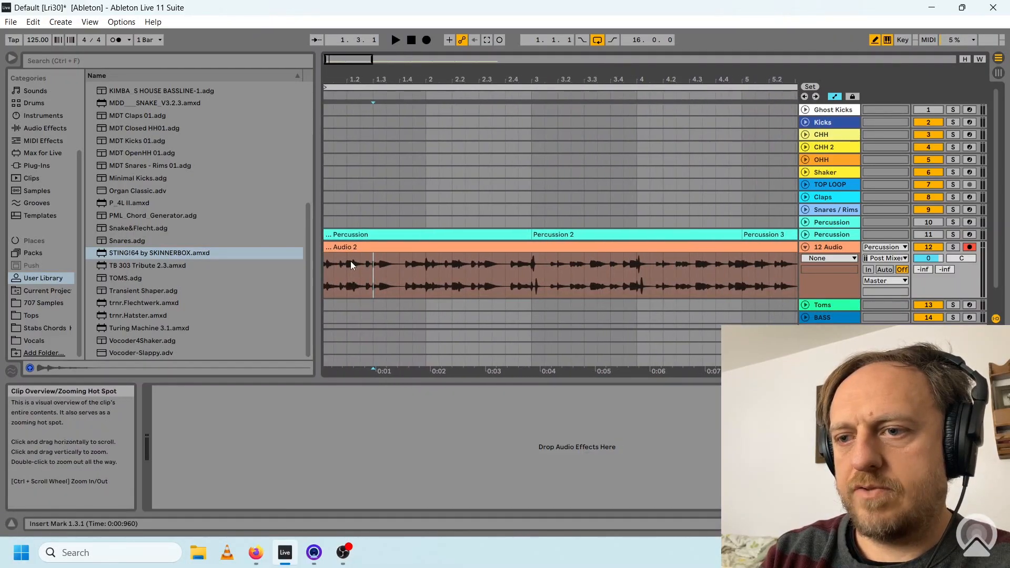
left_click_drag(350, 289, 384, 255)
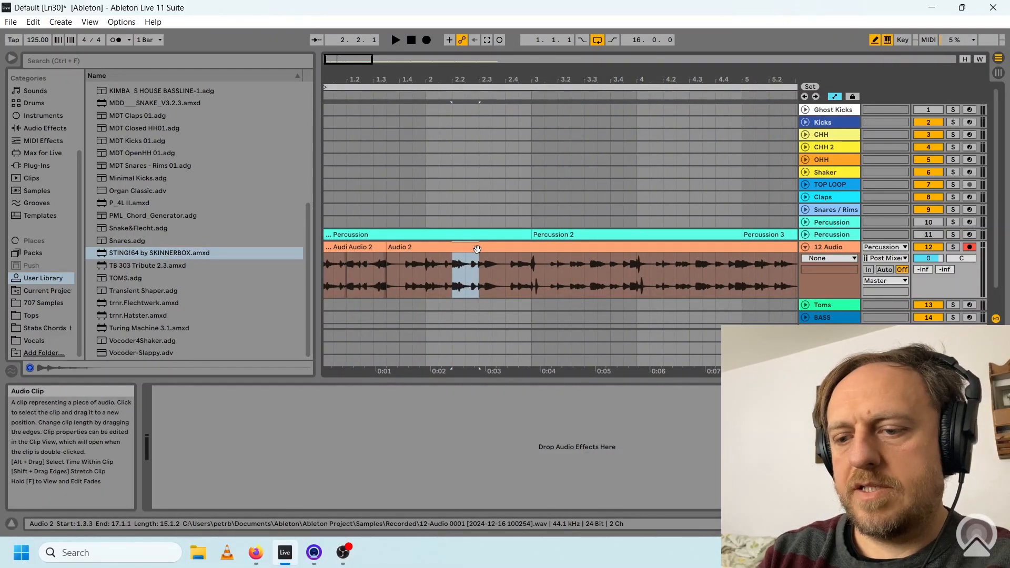
key("r")
left_click_drag(532, 258, 631, 251)
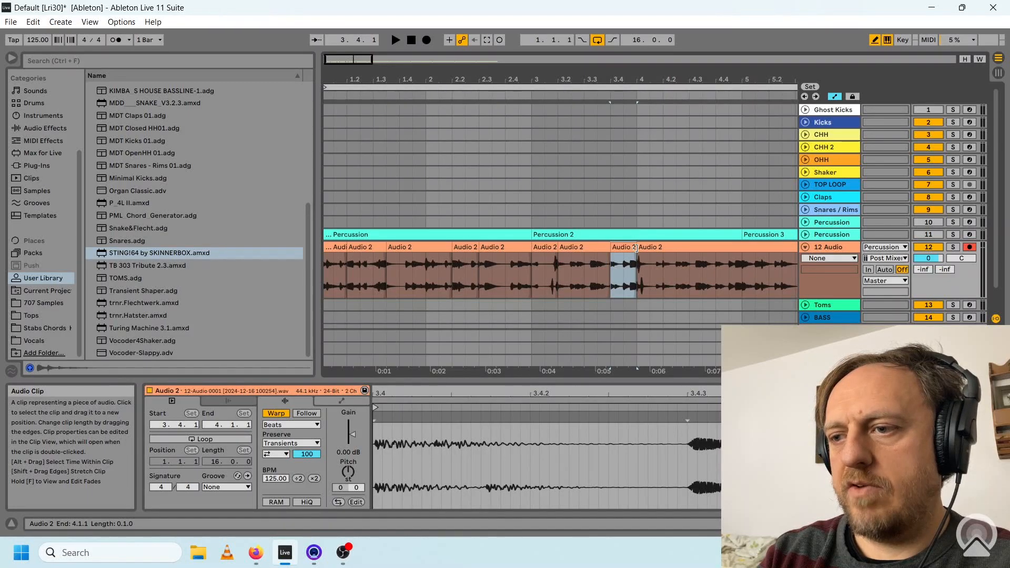
key("ctrl+d")
key("ctrl+d")
key("ctrl+d")
key("ctrl+d")
key("ctrl+d")
key("ctrl+d")
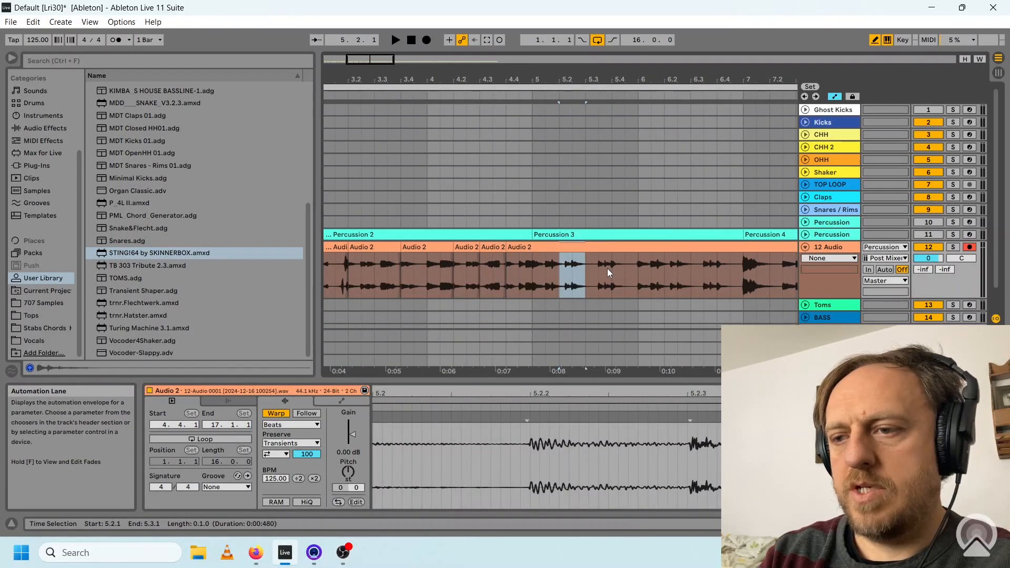
Continue slicing and reversing one-beat sections of the audio through bar 16, transposing the slice at 16.2 up 12 semitones.
key("r")
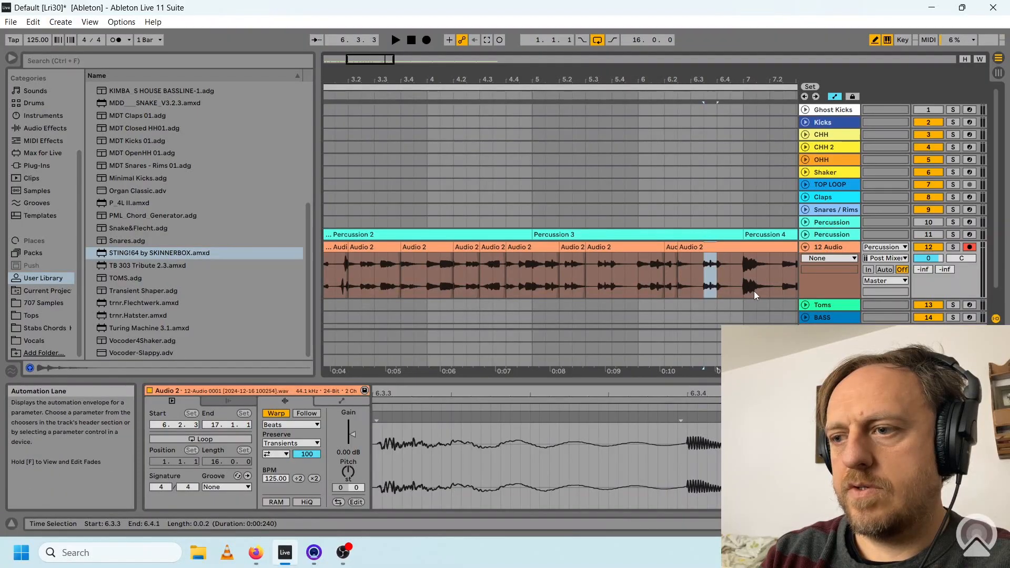
left_click_drag(756, 291, 781, 282)
key("r")
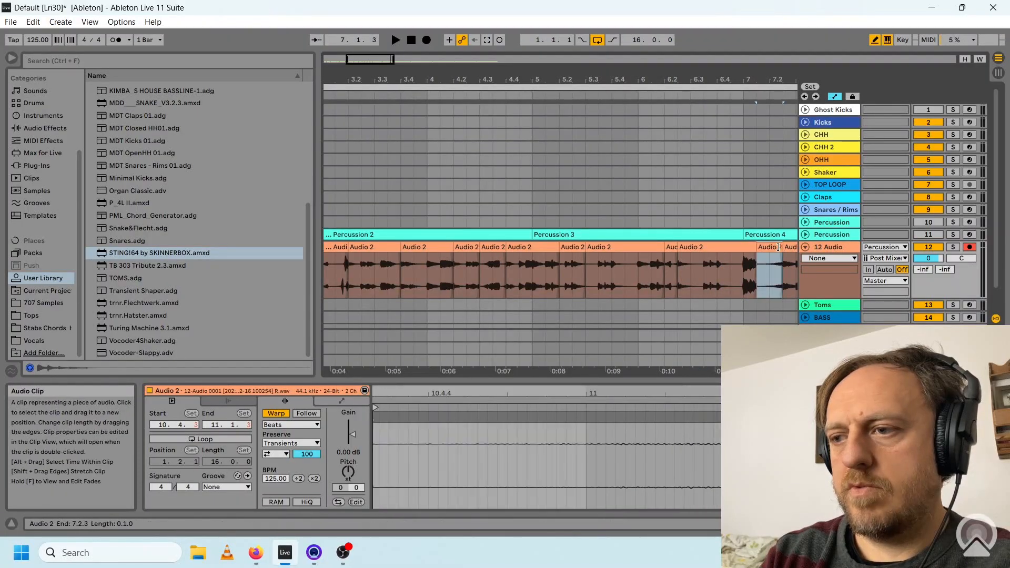
scroll(778, 247, "right", 5)
left_click(640, 292)
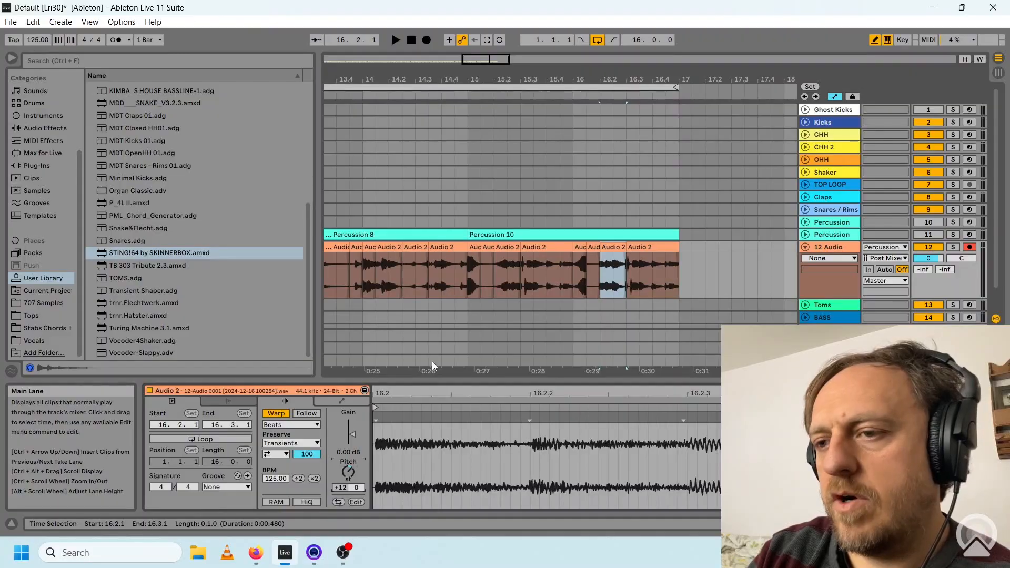
Select all the audio slices from bar 1 to bar 17 and set their warp mode to Texture.
double_click(427, 60)
left_click_drag(427, 59, 367, 60)
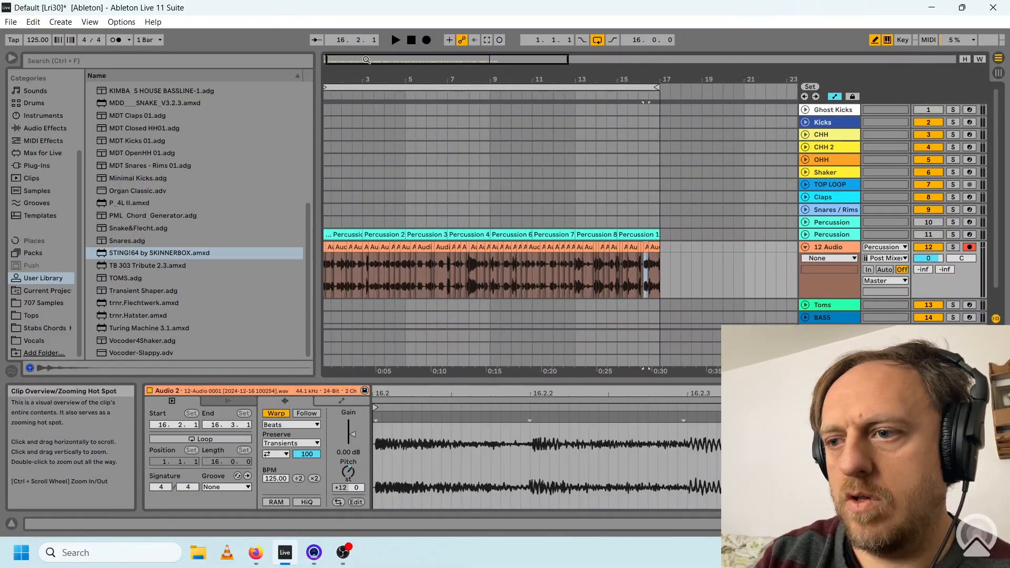
left_click_drag(661, 276, 325, 277)
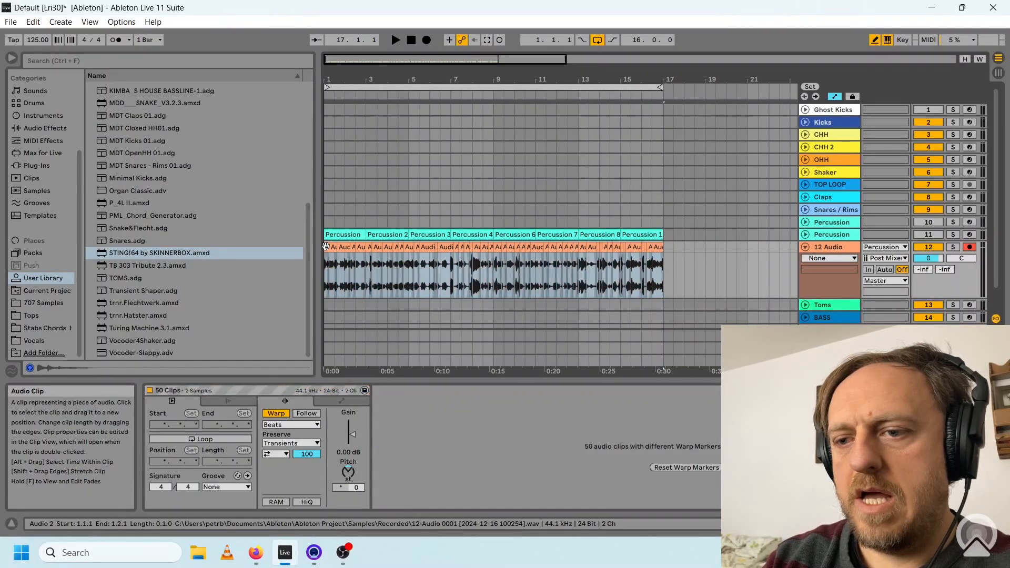
left_click(316, 426)
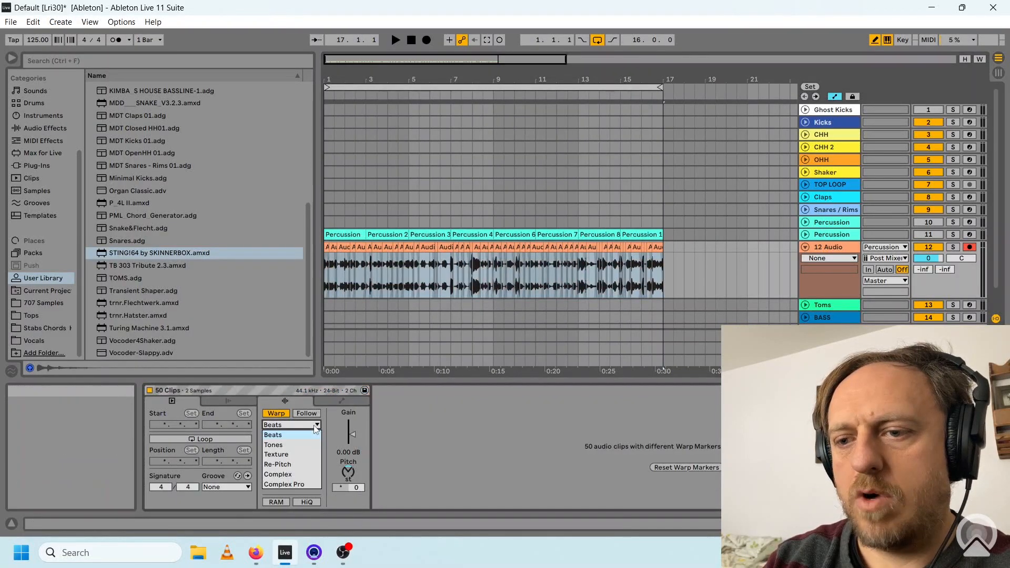
left_click(287, 456)
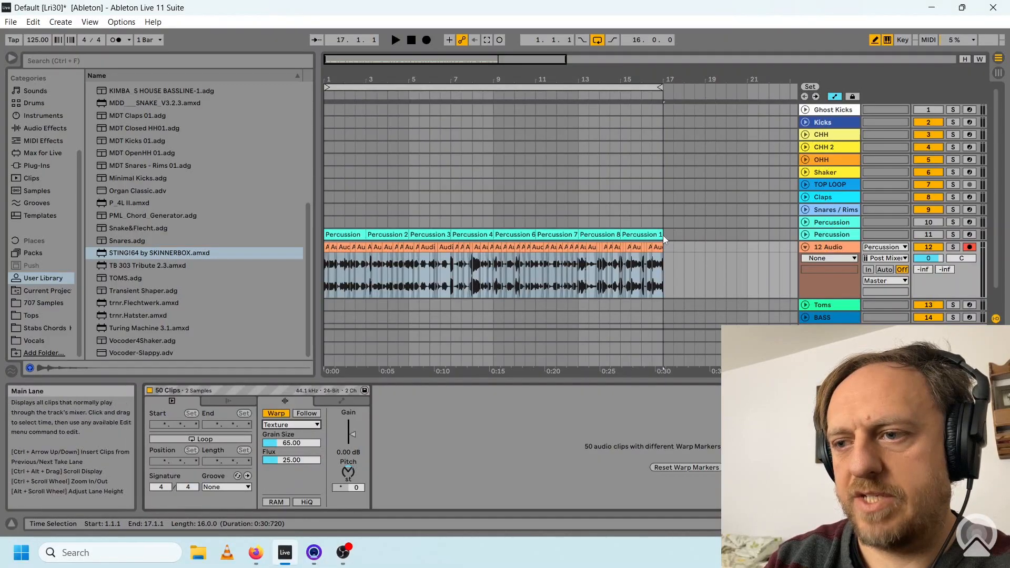
Play the sliced percussion audio from the start to check how the Texture warping sounds.
left_click(411, 41)
left_click(394, 40)
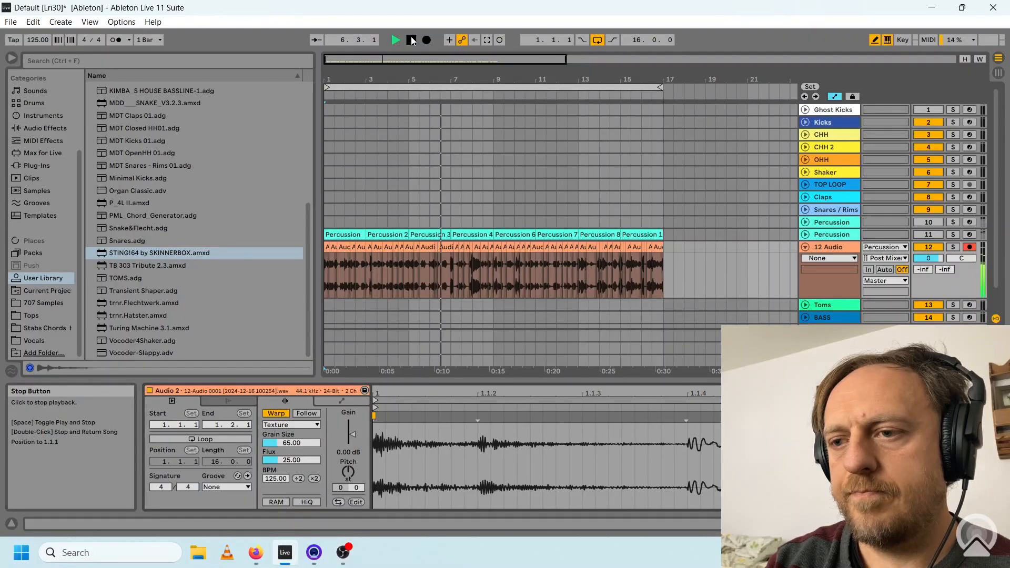
left_click(412, 40)
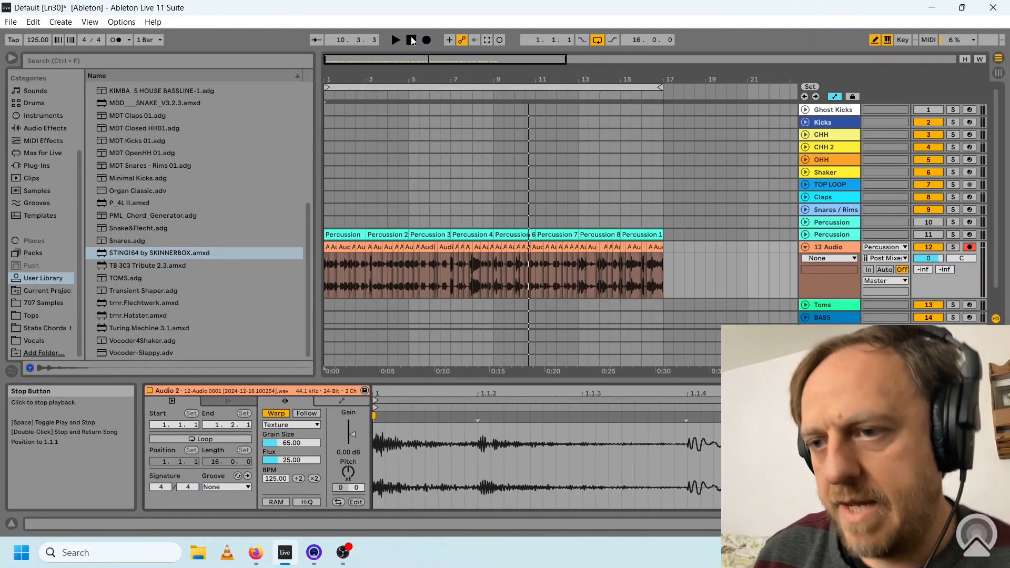
Consolidate all the audio slices from bar 1 to bar 17 into a single 16-bar clip.
left_click(326, 247)
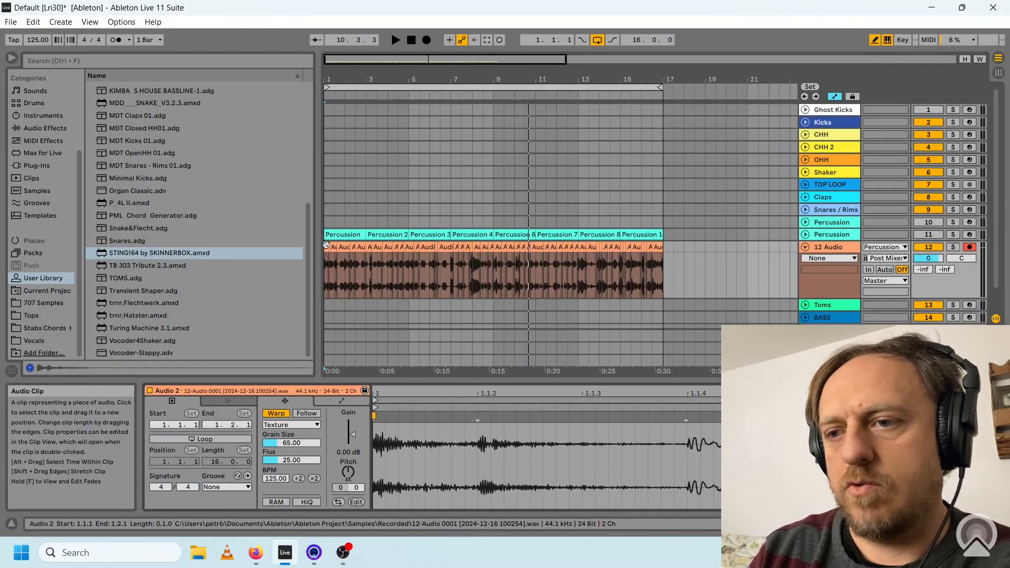
left_click(664, 247, "shift")
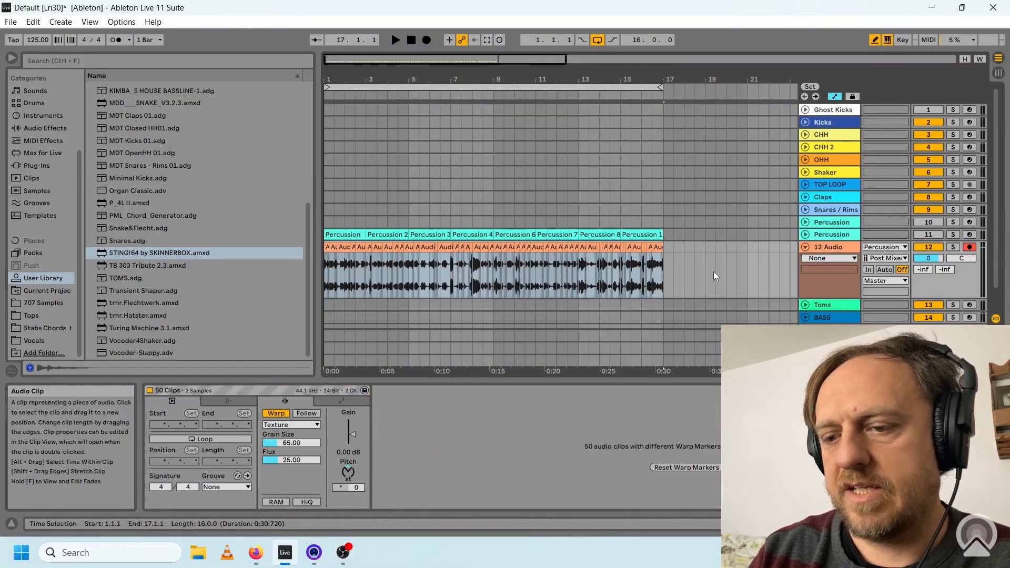
key("ctrl+j")
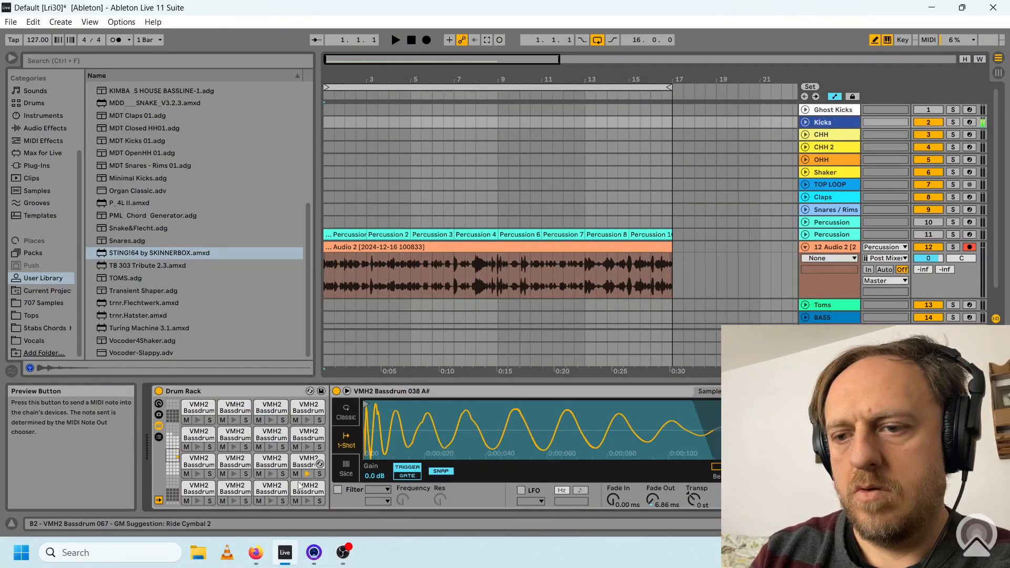
Preview VMH2 Bassdrum 048 and program it on every beat of a one-bar looping clip on the Kicks track.
left_click(270, 501)
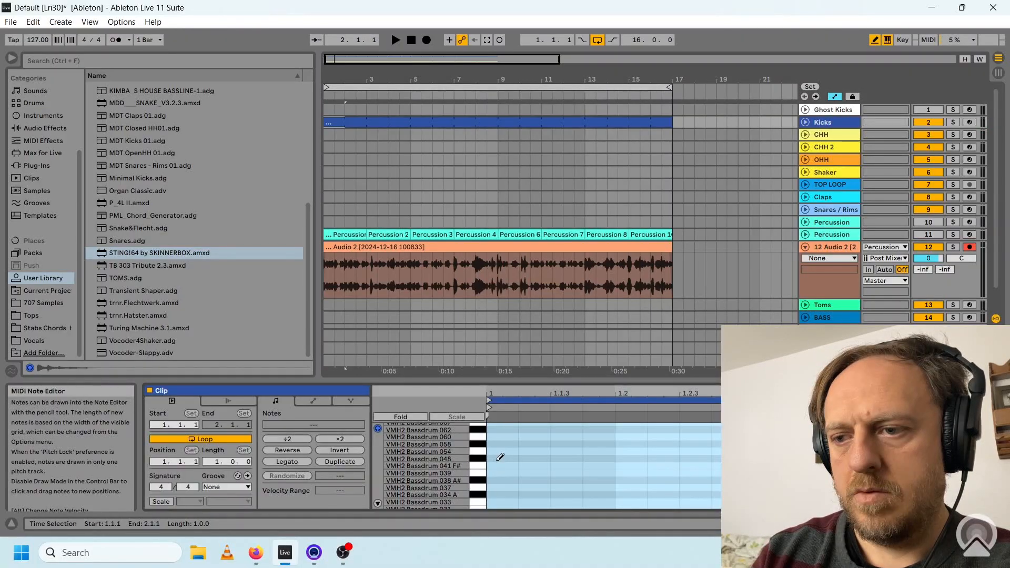
left_click(497, 459)
left_click(625, 458)
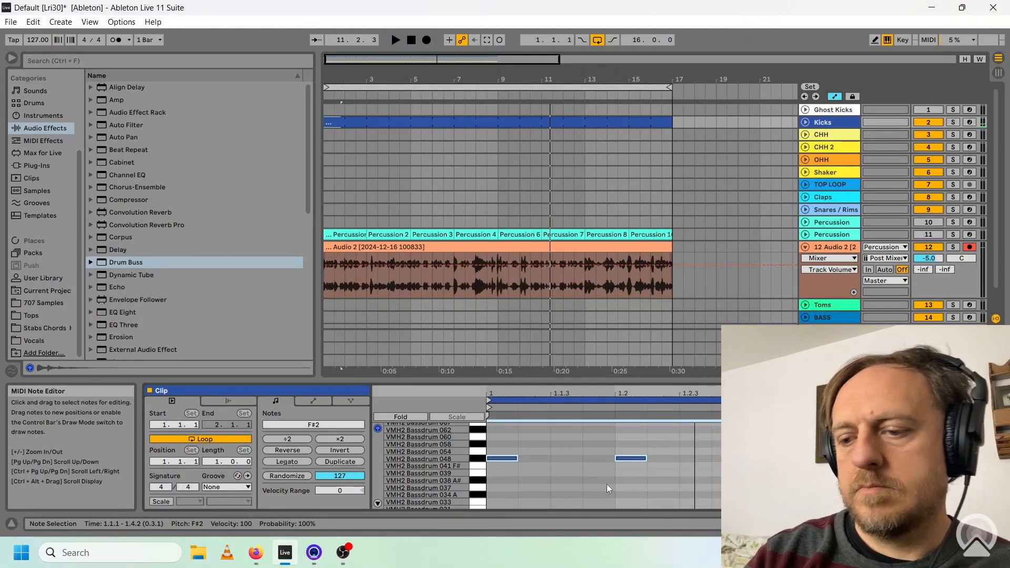
Move the kick notes down to VMH2 Bassdrum 039 while the arrangement plays.
key("space")
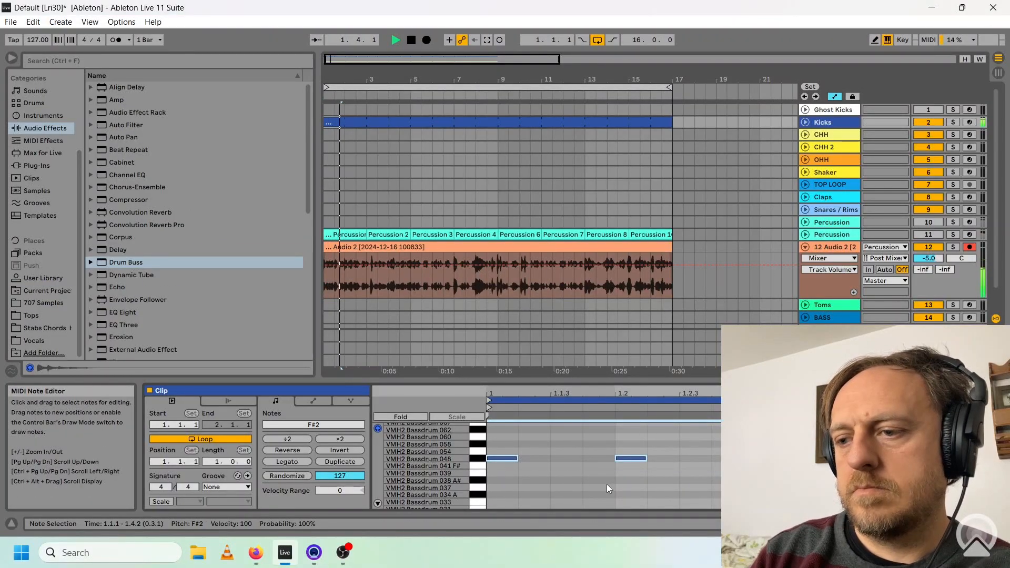
key("Down")
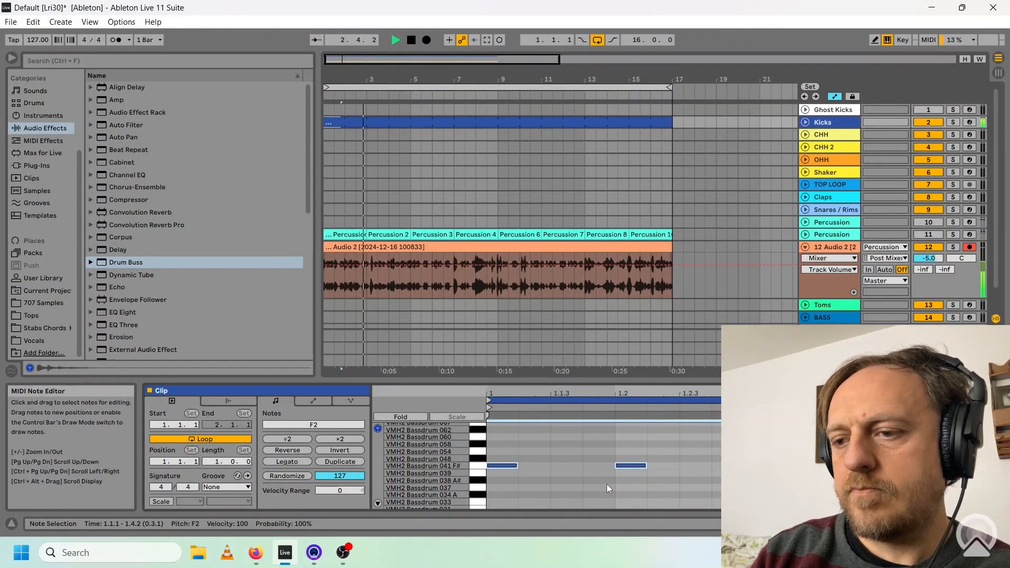
key("Down")
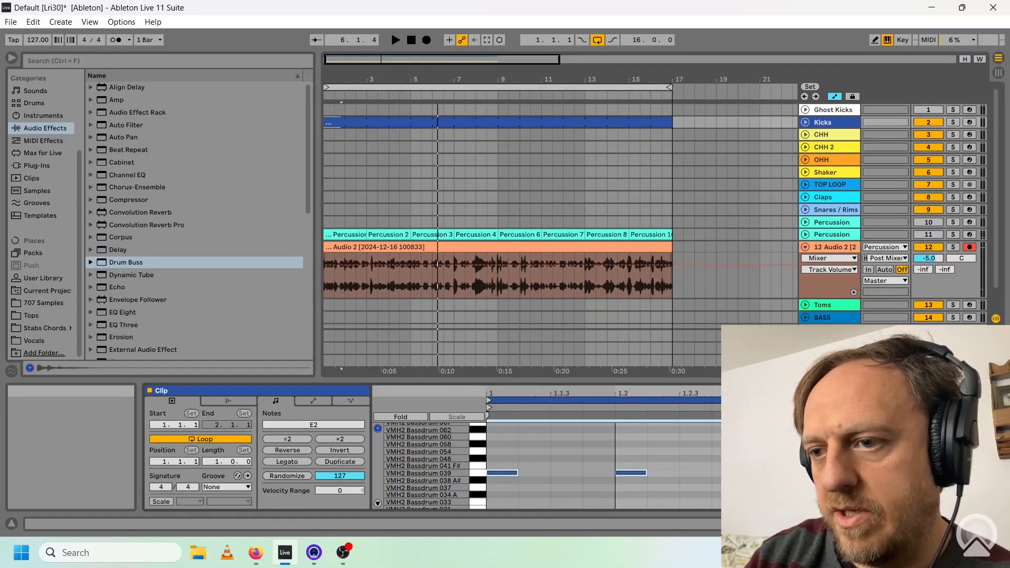
key("space")
Set the consolidated audio clip to loop the two bars starting at bar 4 of its sample.
left_click(449, 255)
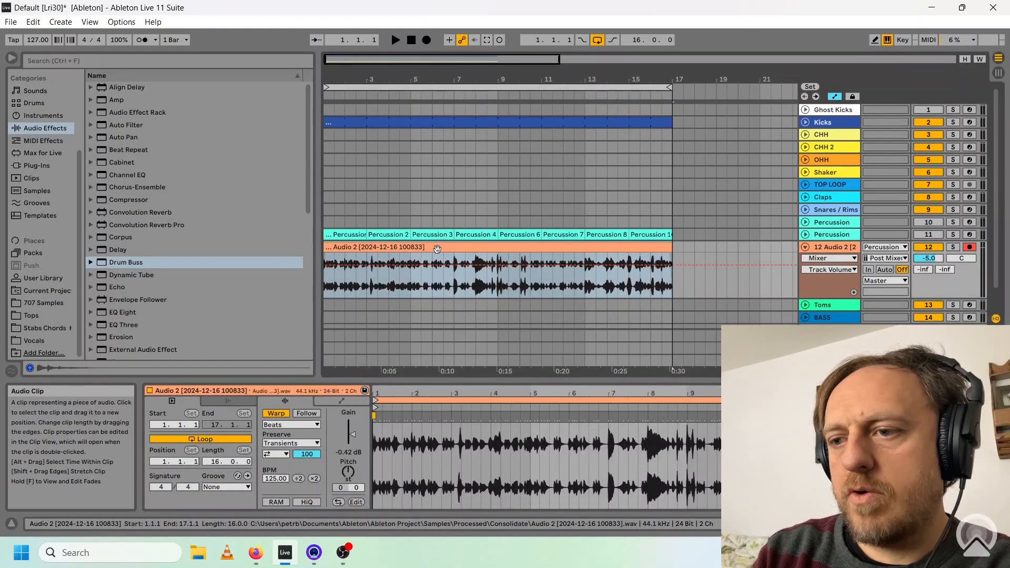
left_click_drag(375, 400, 493, 400)
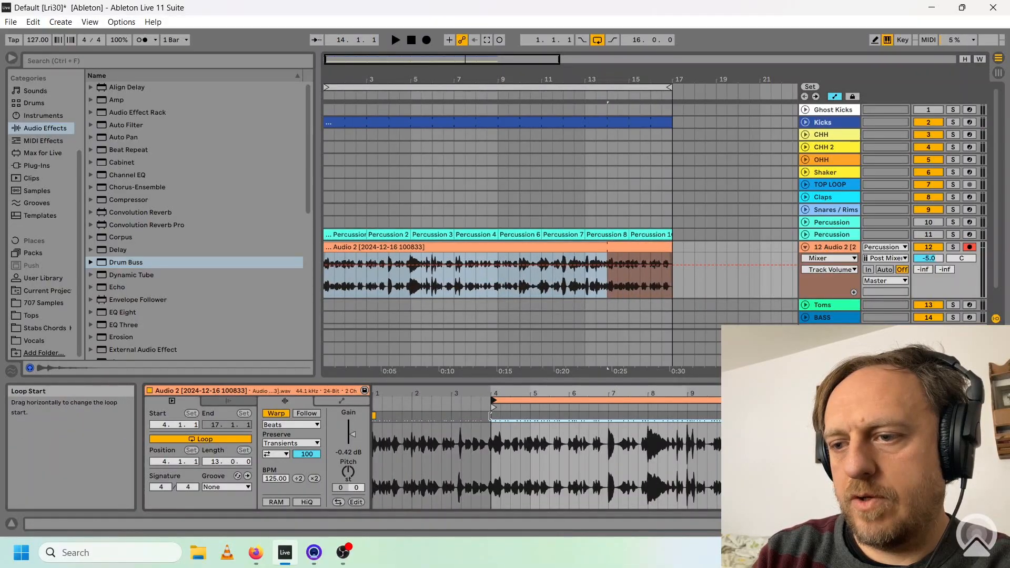
left_click_drag(1003, 400, 567, 401)
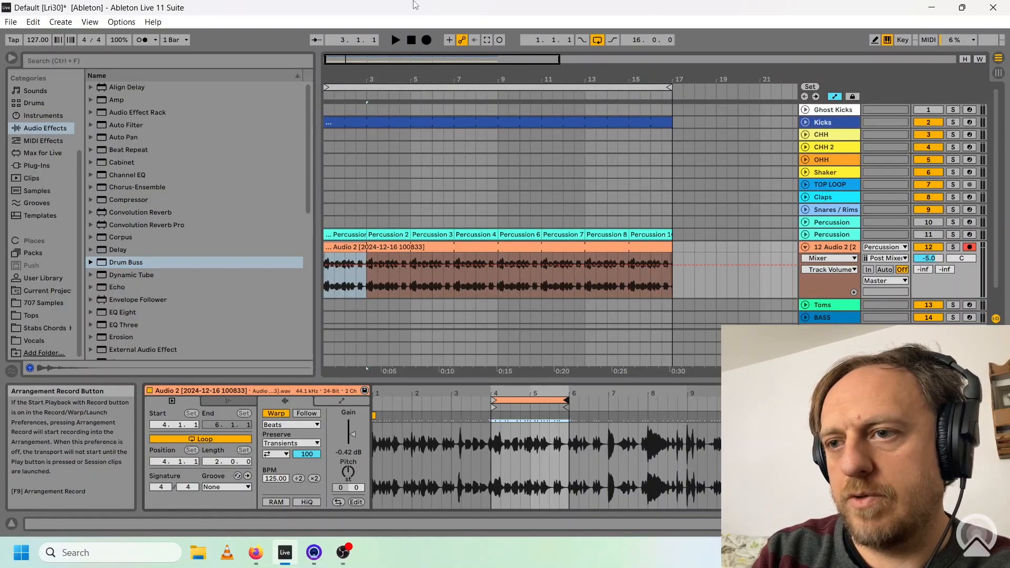
Shorten the audio clip's loop to one bar and shift it to bar 5 of the sample during playback.
left_click(396, 40)
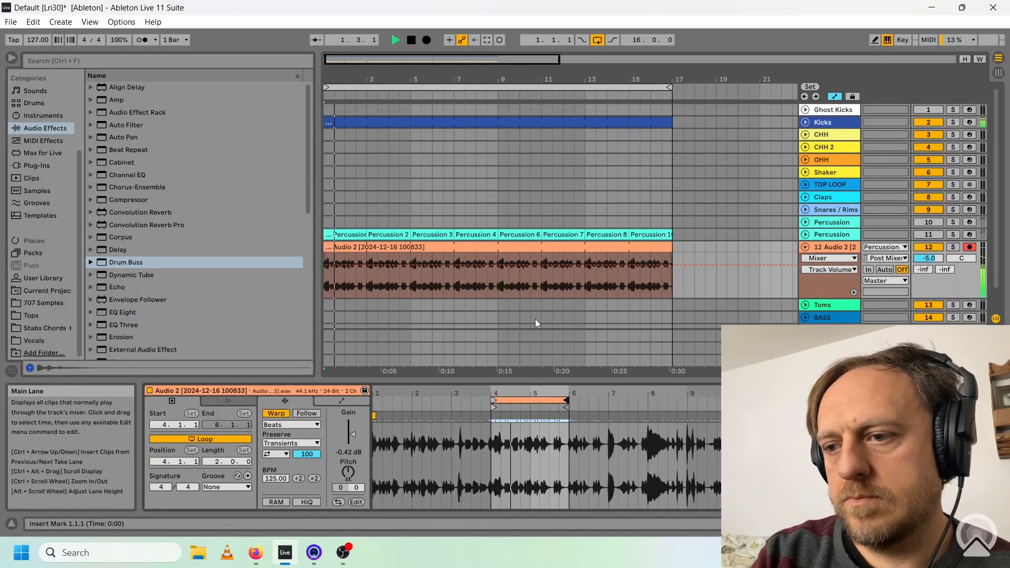
left_click_drag(566, 401, 530, 402)
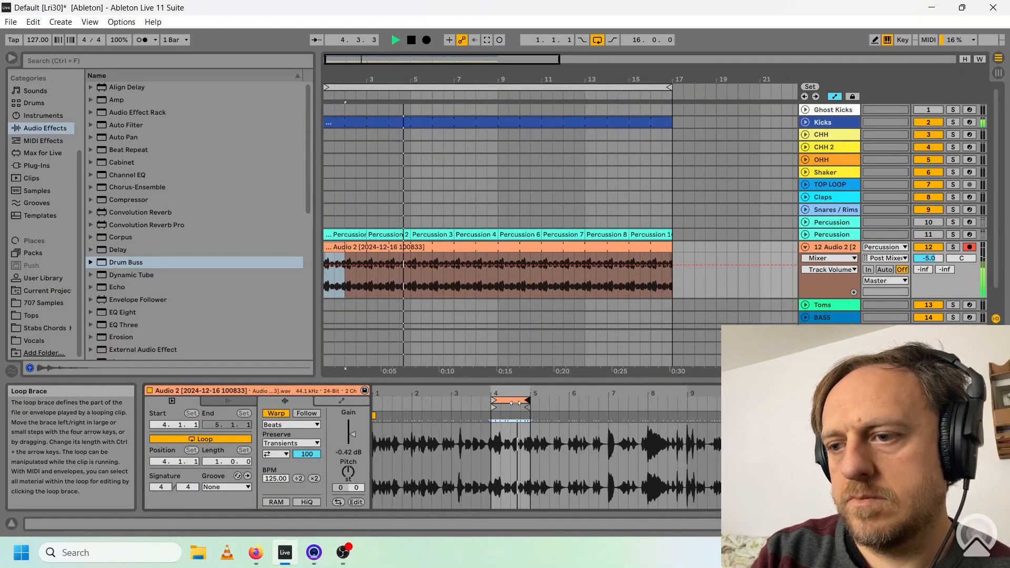
left_click_drag(514, 403, 547, 406)
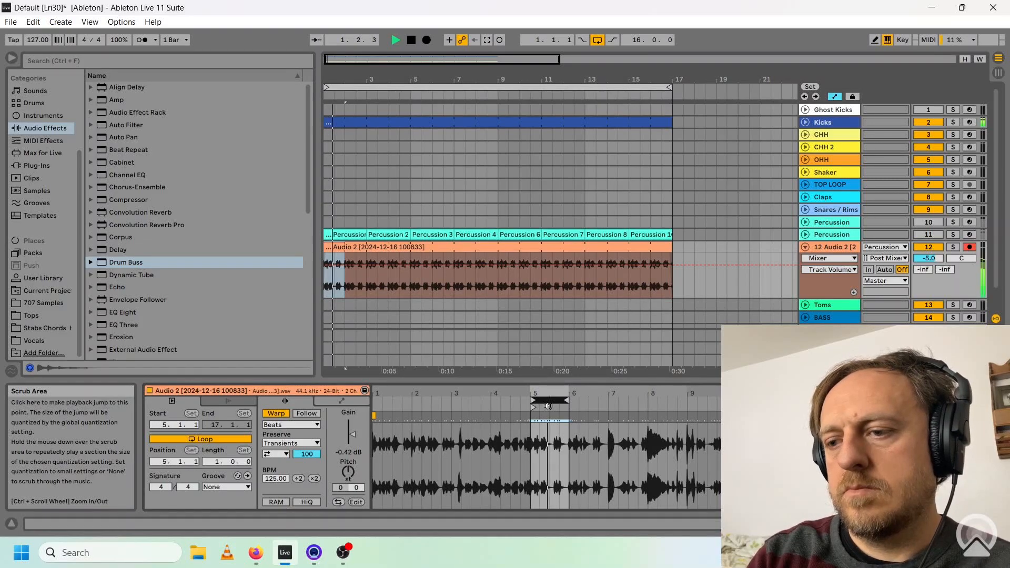
key("space")
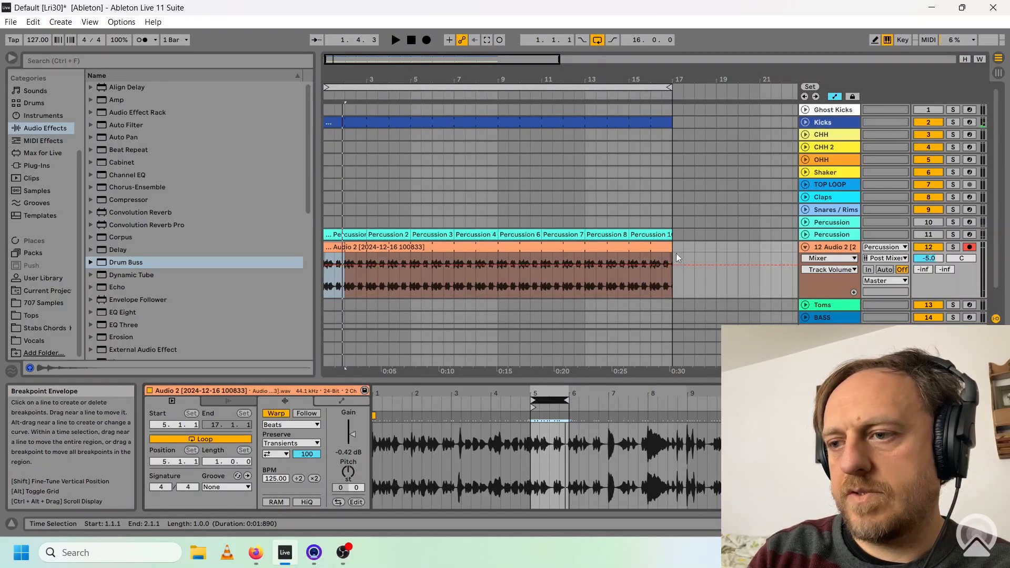
Isolate the first bar of the looped audio clip and paste a copy of it at bar 19.
left_click(526, 246)
left_click_drag(526, 247, 334, 248)
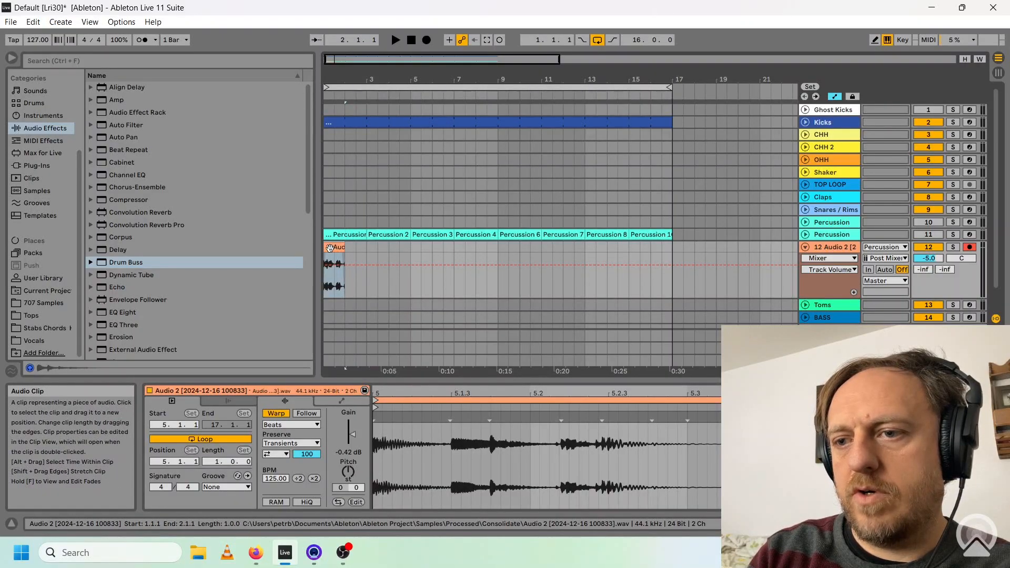
left_click(717, 246)
key("ctrl+v")
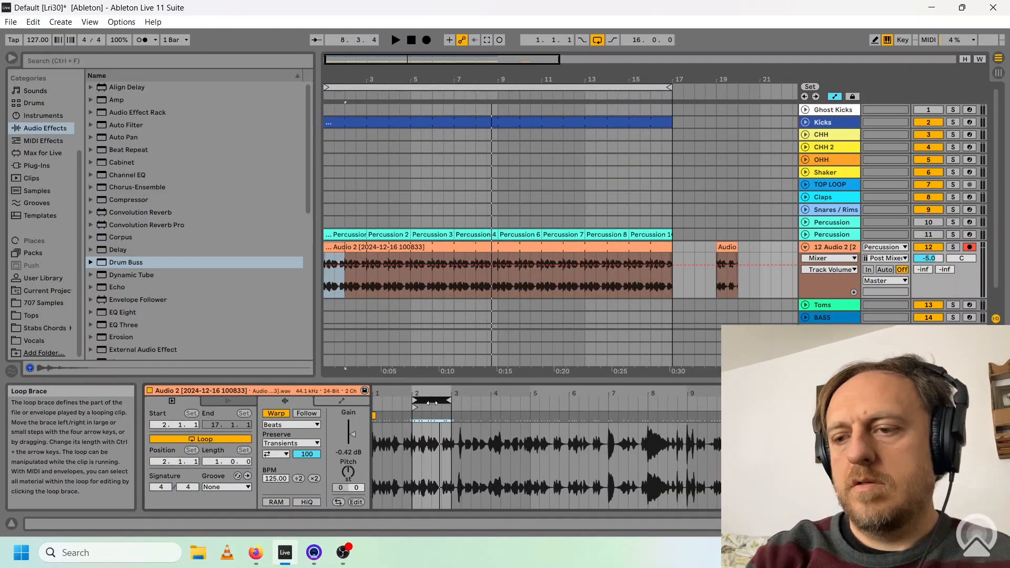
Audition other one-bar loop positions in the source clip and place copies of them every two bars from bar 21 to bar 39.
key("space")
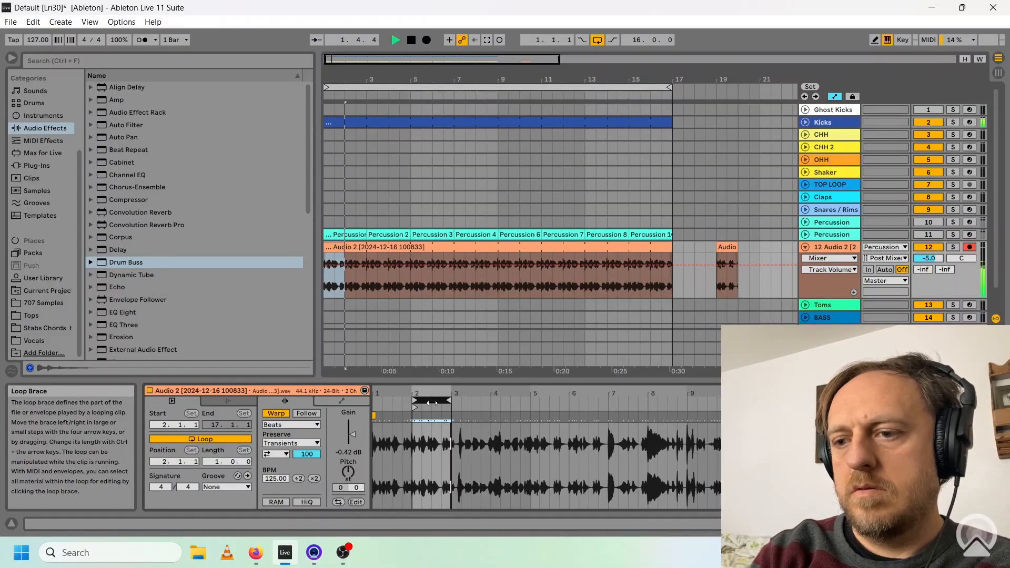
key("space")
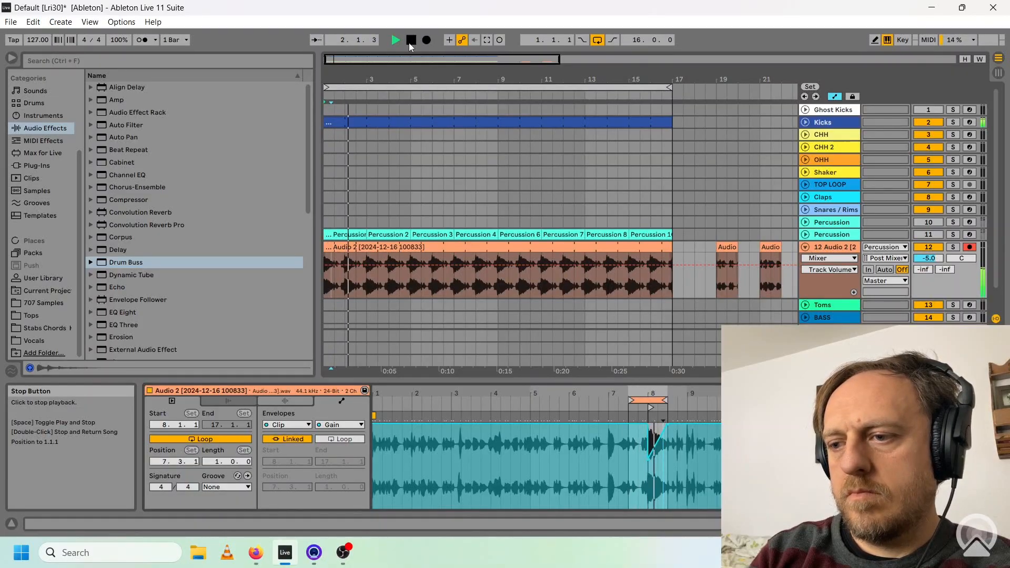
left_click(411, 42)
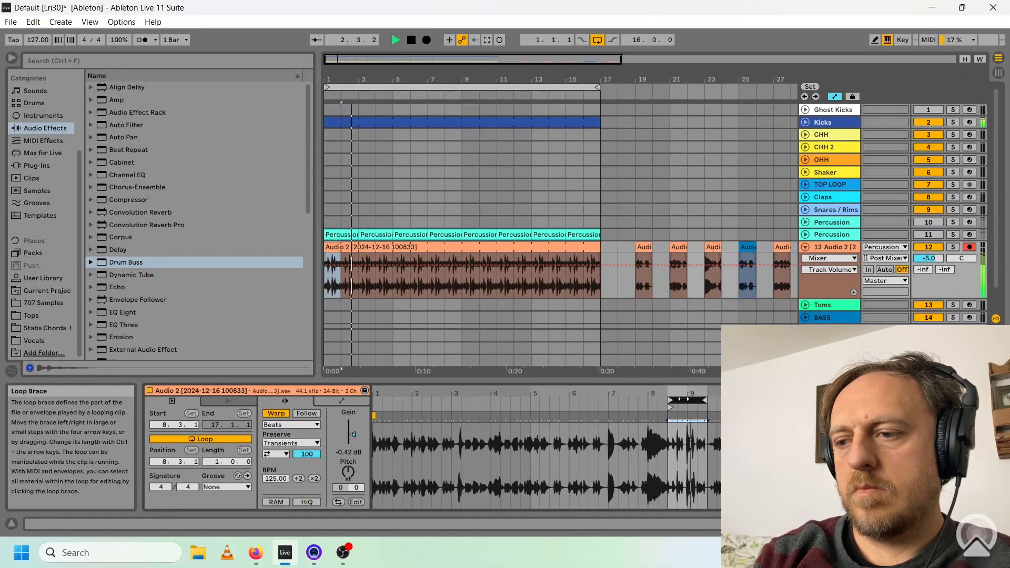
key("space")
key("space")
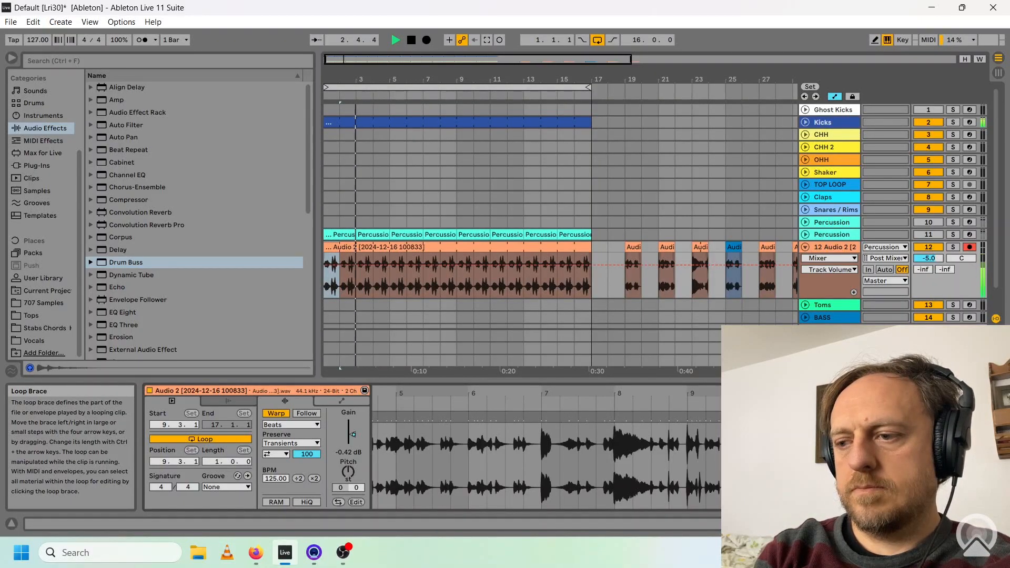
key("space")
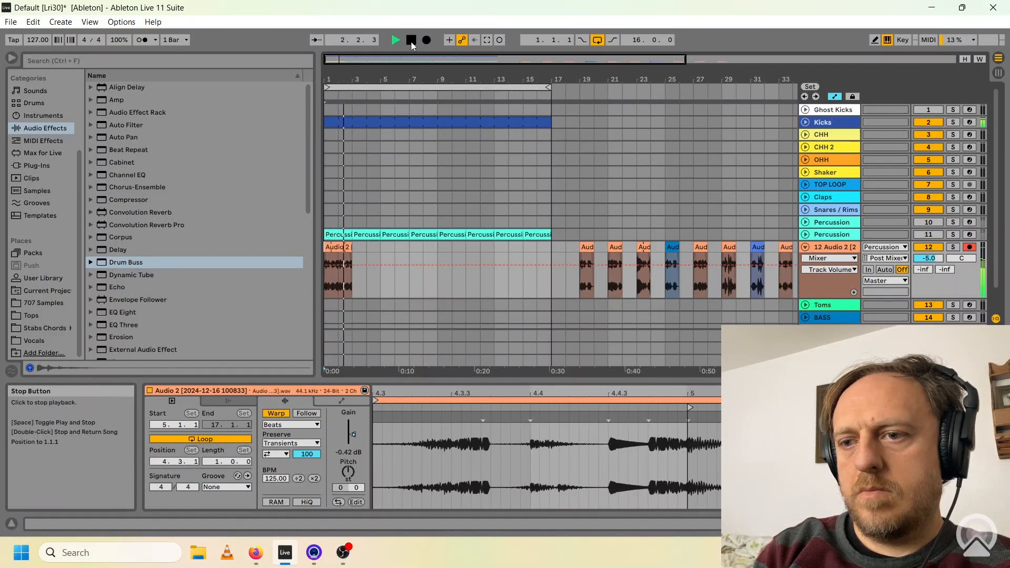
left_click(412, 42)
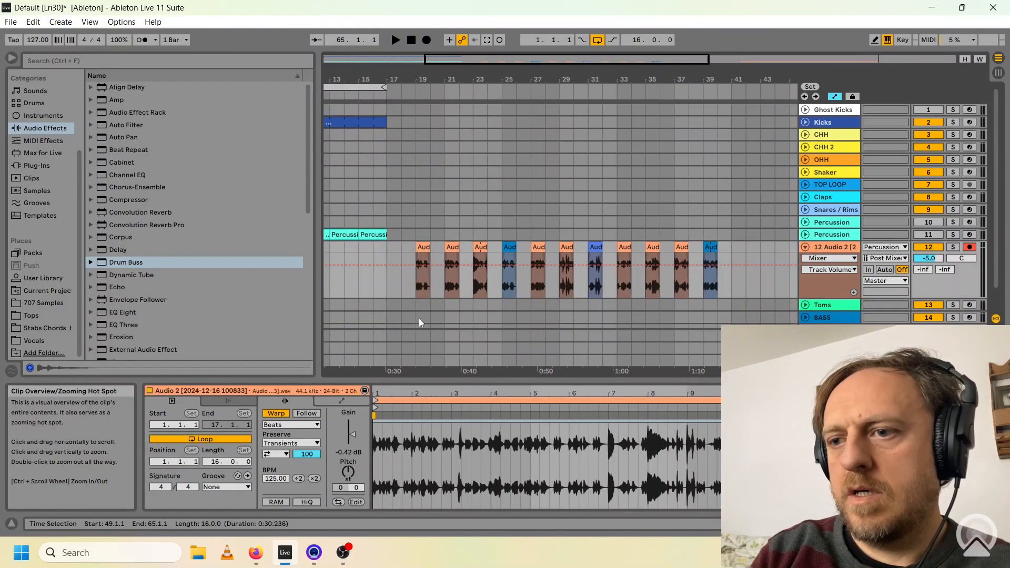
Give the one-bar loop clips individual colours and place copies of a blue clip in bars 1 and 2 over the kick.
left_click(451, 249)
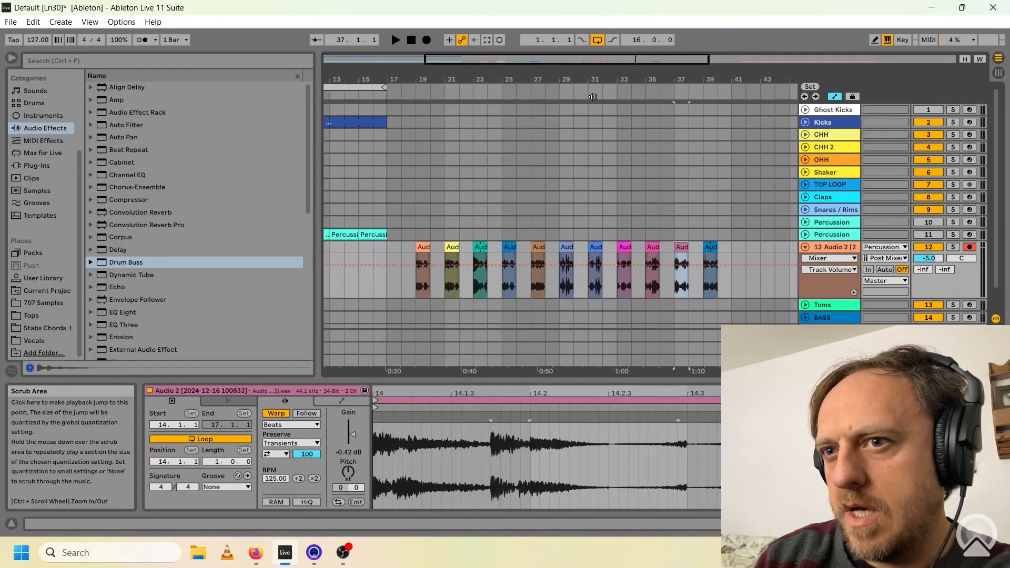
left_click(396, 40)
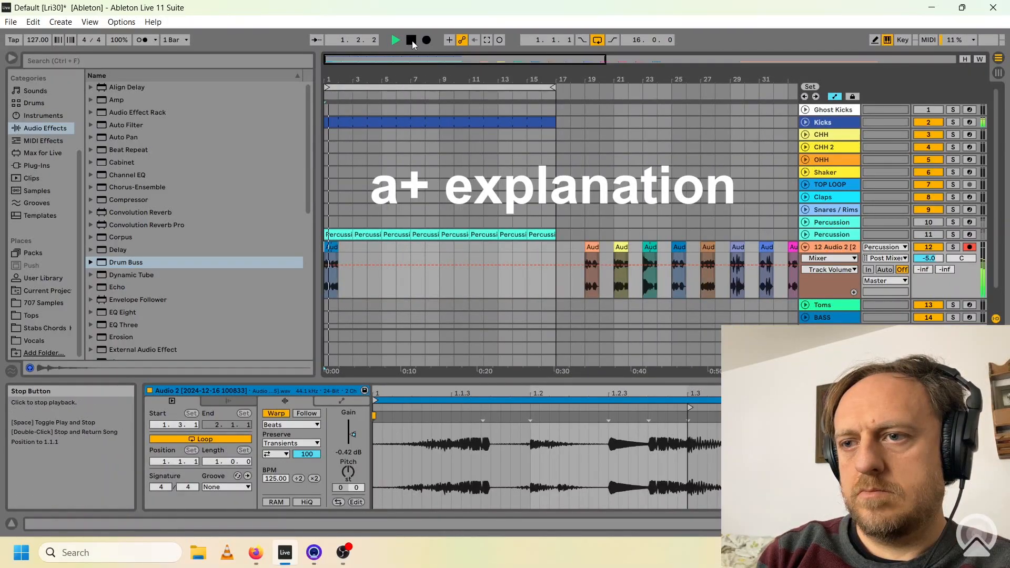
left_click(413, 44)
key("ctrl+d")
left_click(399, 43)
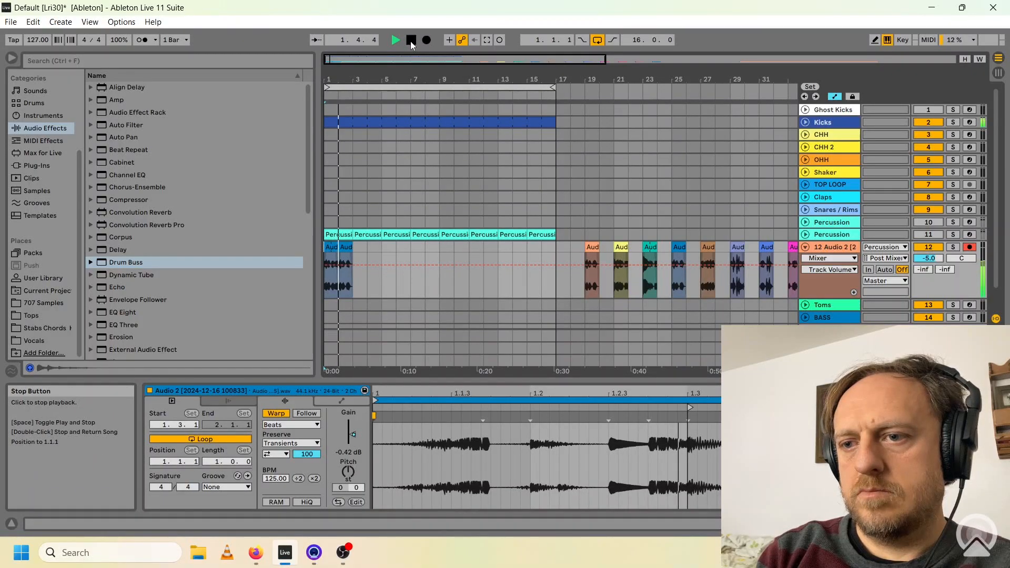
Extend the phrase with the blue clip in bar 3 and a violet-blue variation in bar 4, and play back the four bars.
left_click(411, 40)
key("ctrl+d")
key("space")
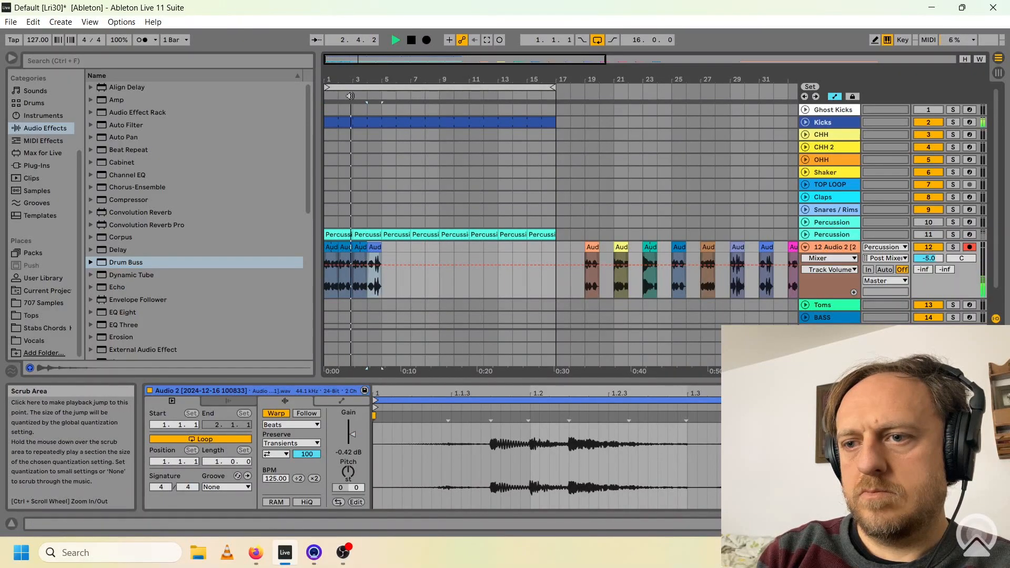
double_click(413, 40)
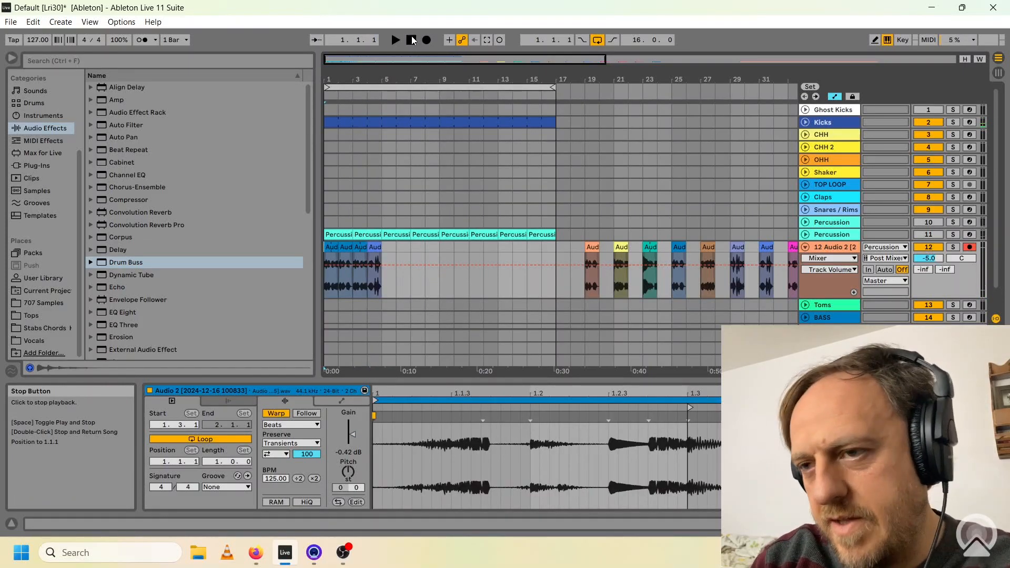
left_click(395, 41)
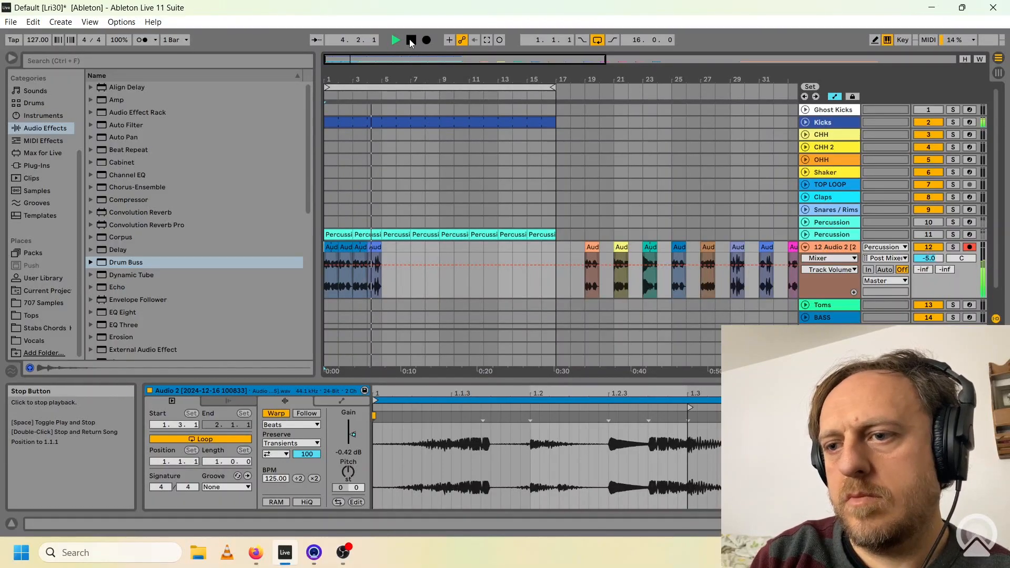
Move the four-clip blue phrase from bars 1–4 to bar 13 on the same audio track.
left_click(412, 41)
left_click(376, 247)
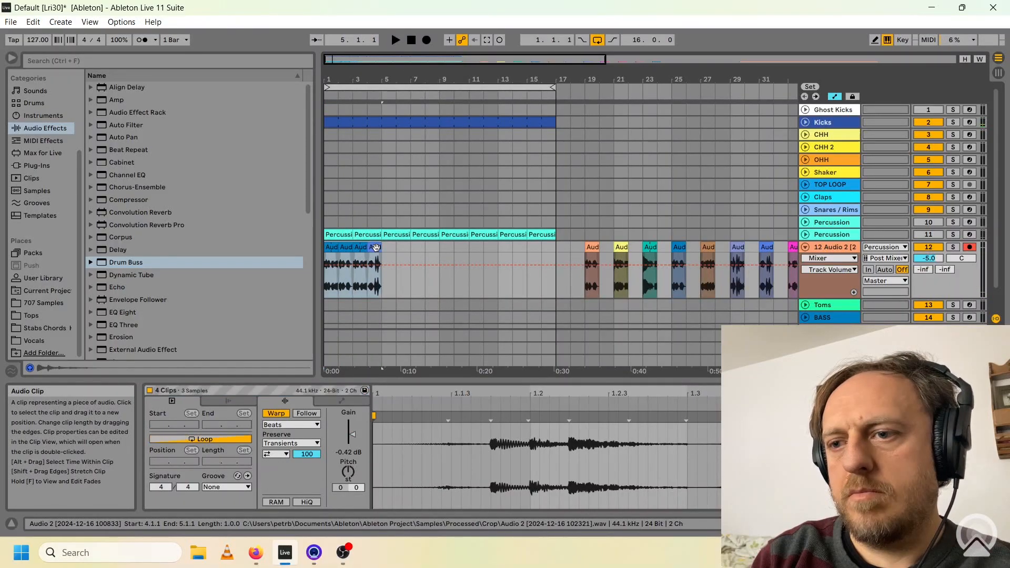
left_click_drag(356, 249, 520, 248)
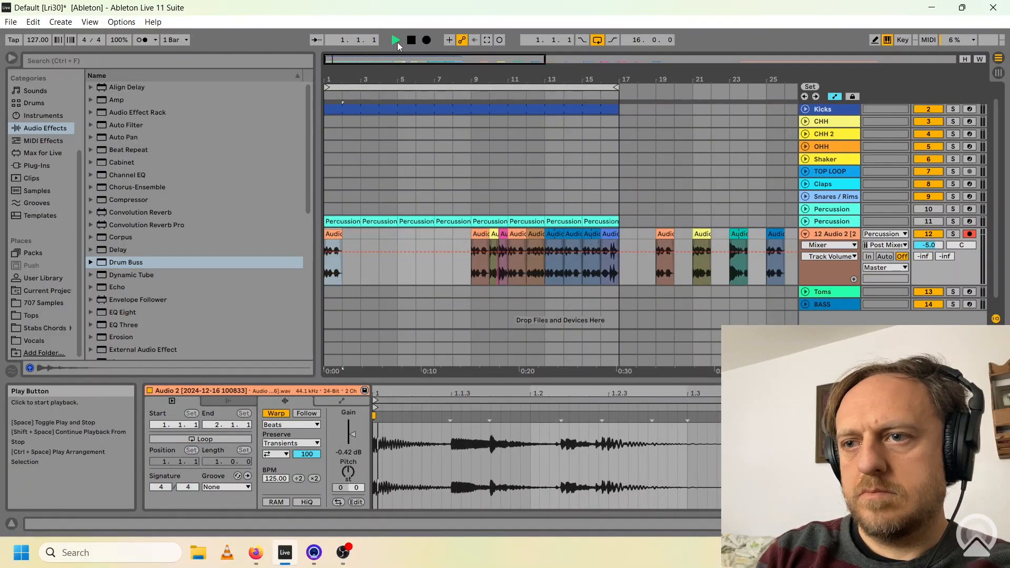
Build a second phrase in bars 1–4 from orange, yellow, orange and brown one-bar clips, auditioning it over the kick.
left_click(396, 41)
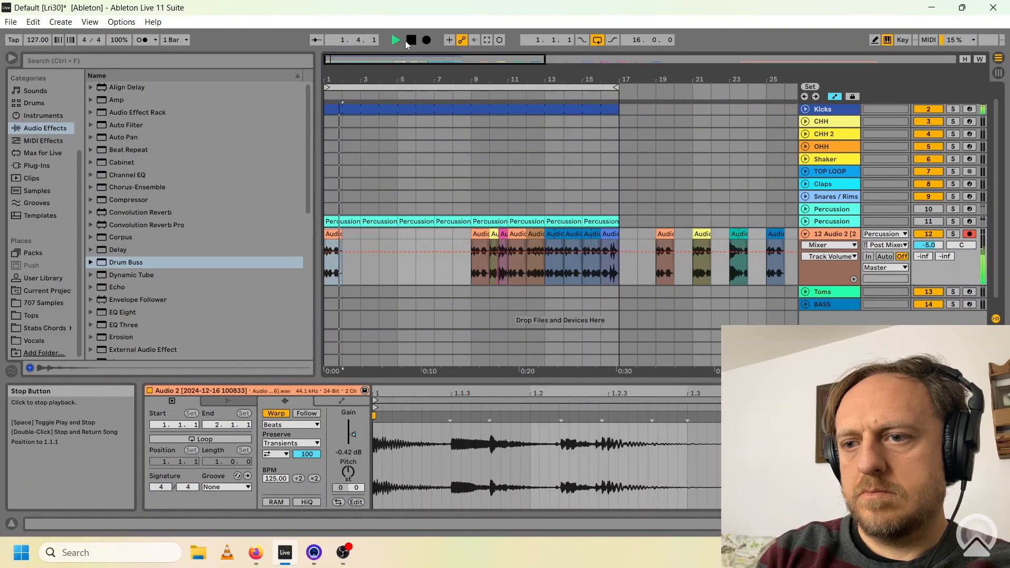
left_click(412, 40)
left_click(395, 41)
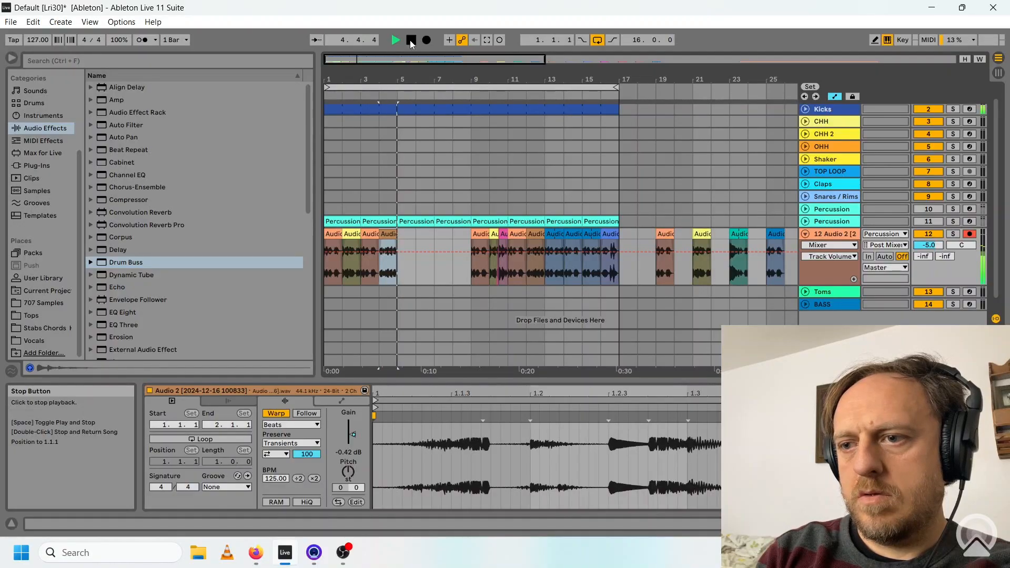
left_click(411, 41)
Replace the second half of bar 2 with the pink clip and play back the revised four-bar phrase.
left_click(397, 39)
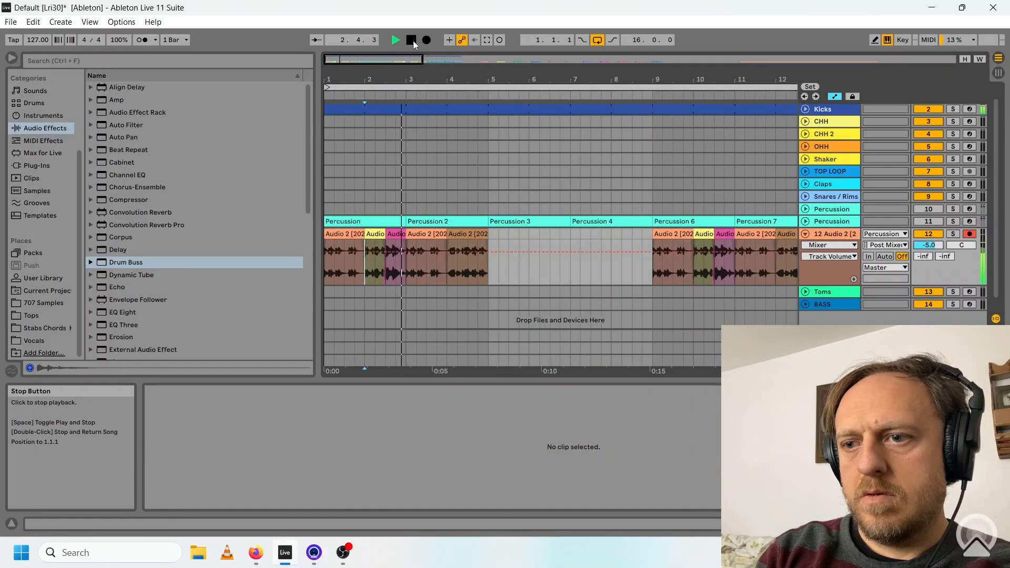
double_click(412, 40)
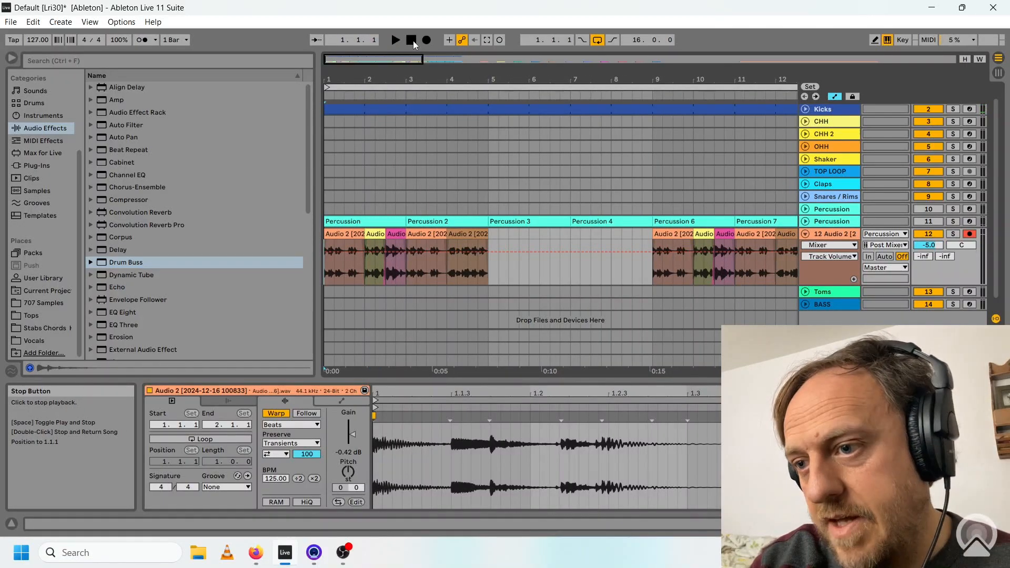
left_click(395, 38)
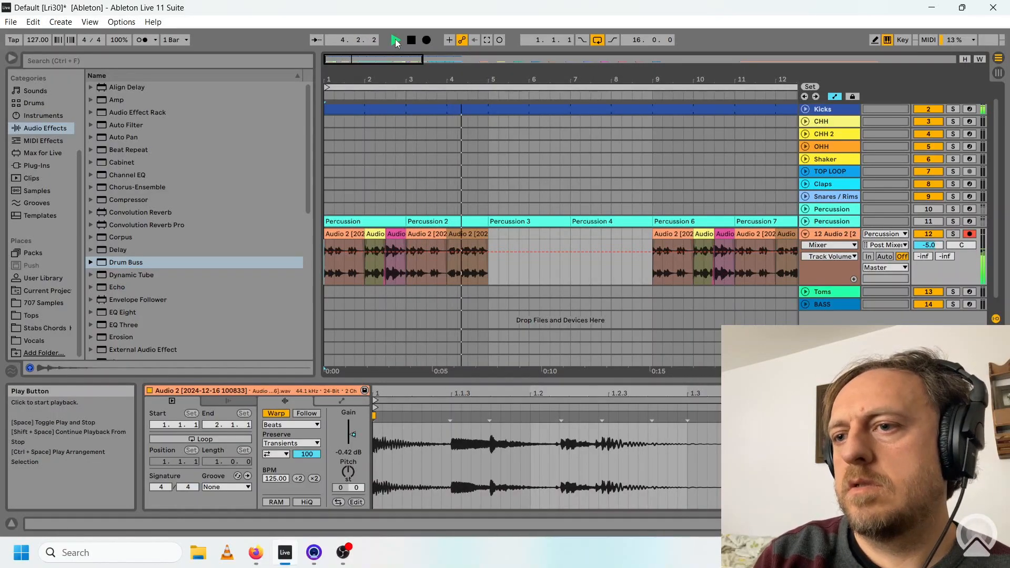
left_click(412, 40)
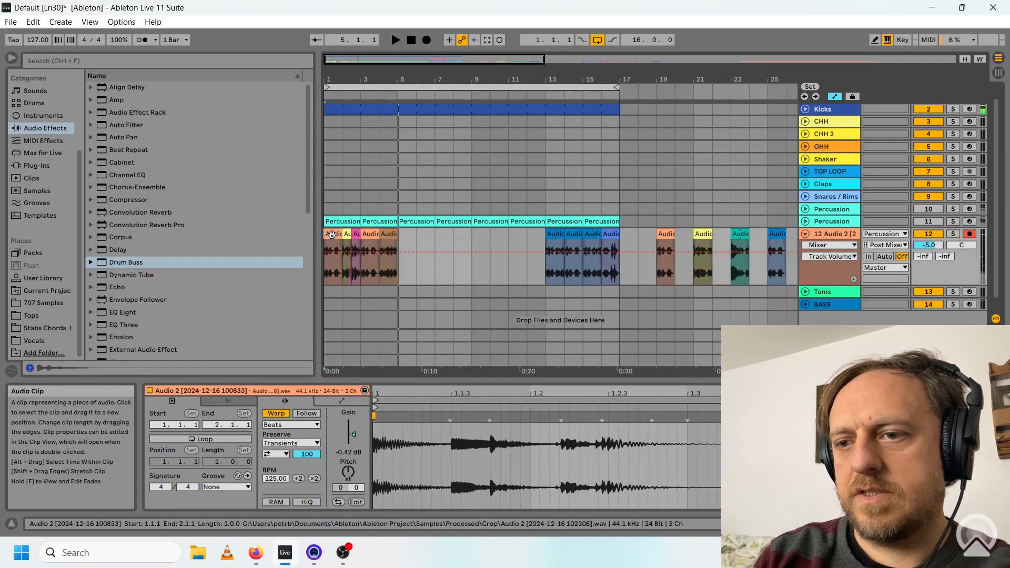
Bring the blue phrase back to bars 1–4 and consolidate its four clips into one.
left_click(333, 235)
left_click(392, 235, "shift")
left_click_drag(392, 234, 333, 231)
left_click(333, 233)
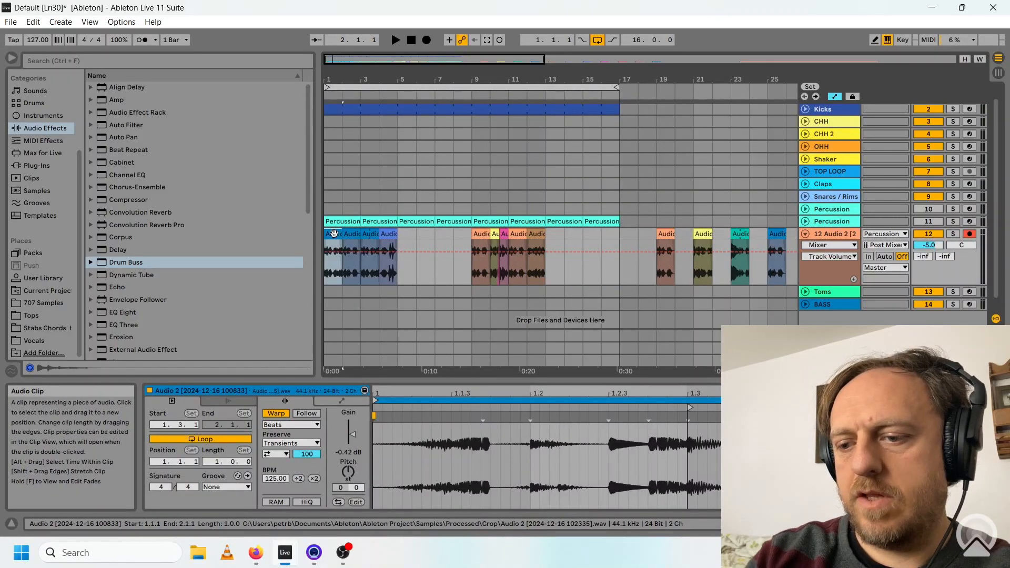
left_click(386, 232, "shift")
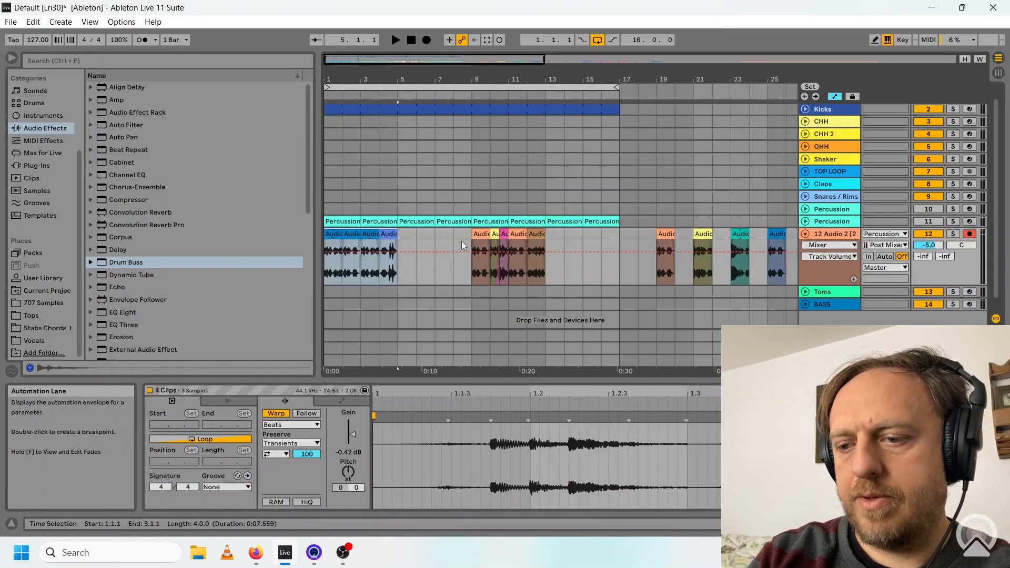
key("ctrl+j")
Turn off transient looping on the consolidated clip, set its transient envelope to 65 and audition it soloed.
left_click(285, 455)
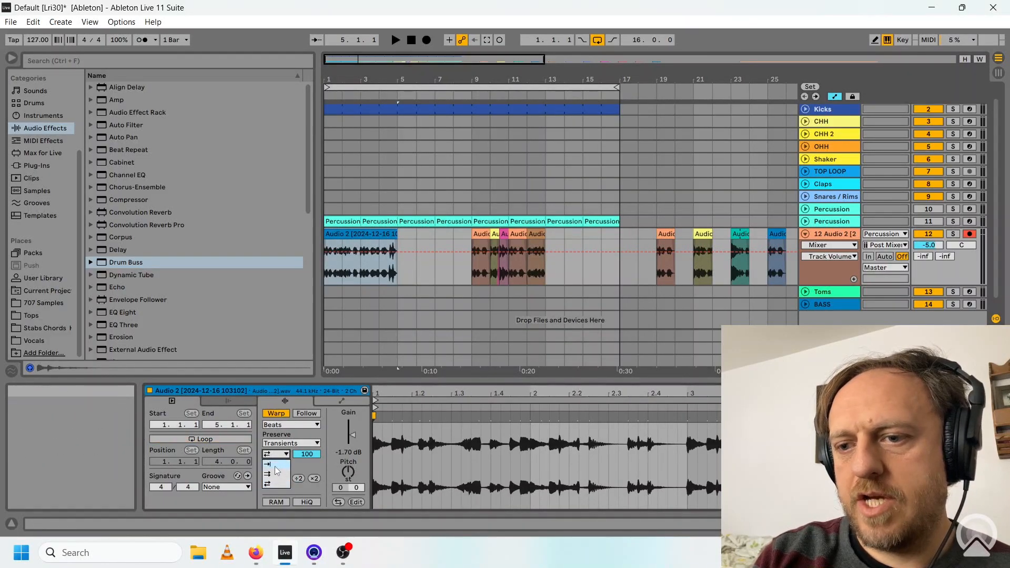
left_click(276, 465)
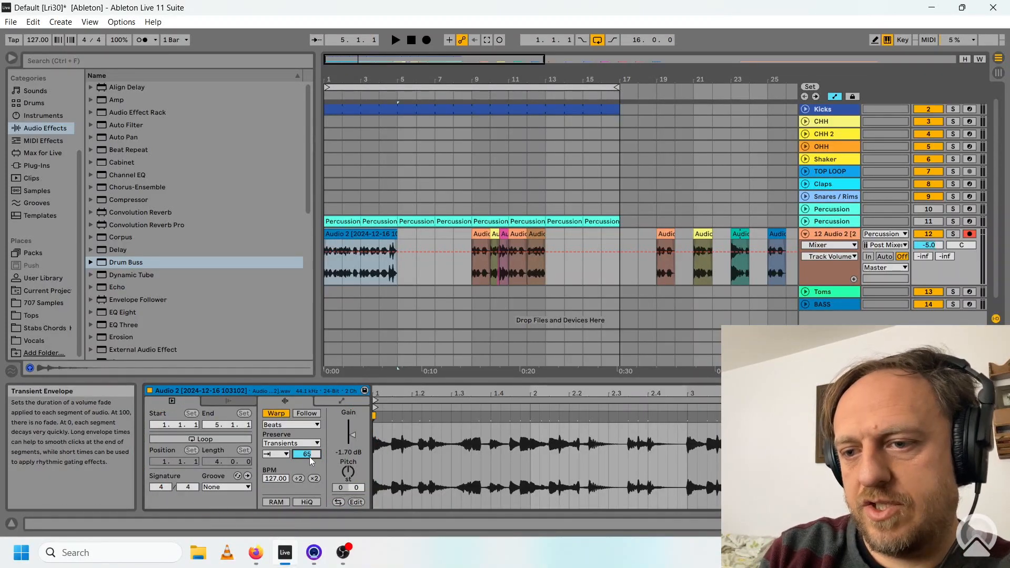
left_click(395, 40)
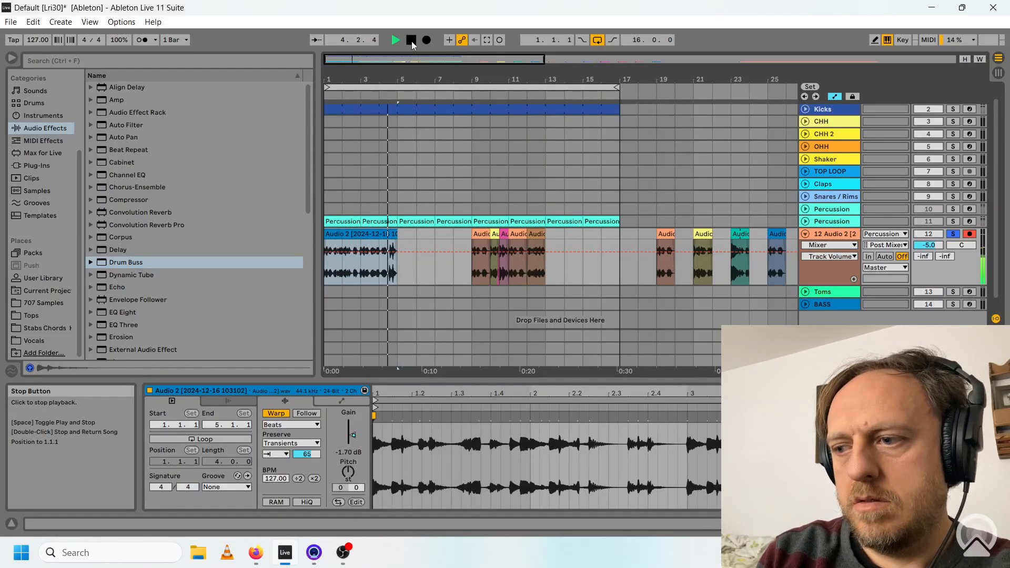
left_click(411, 41)
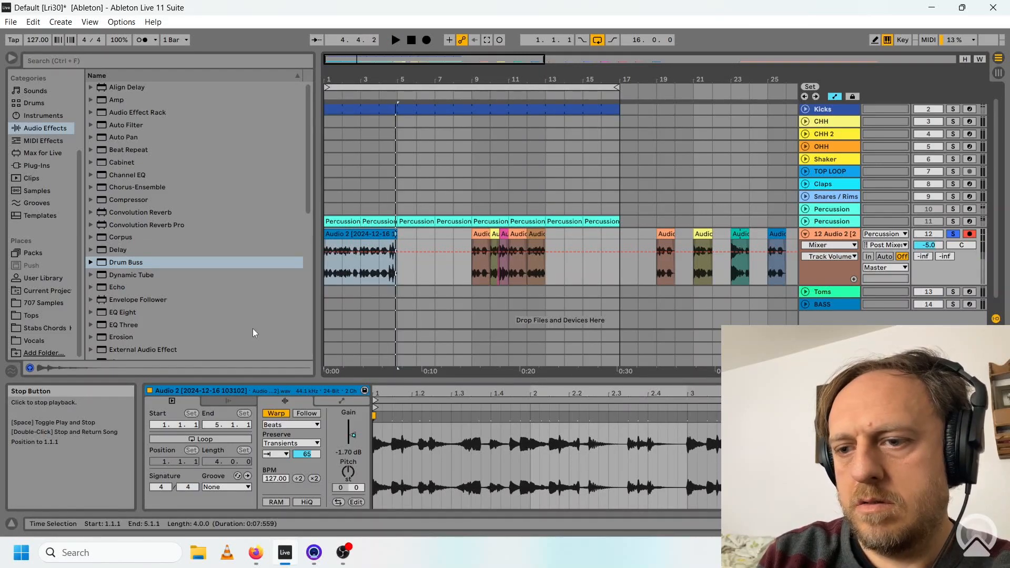
Apply the Swing 16ths groove to the consolidated blue clip and audition it soloed and with the kick.
left_click(247, 487)
left_click(246, 447)
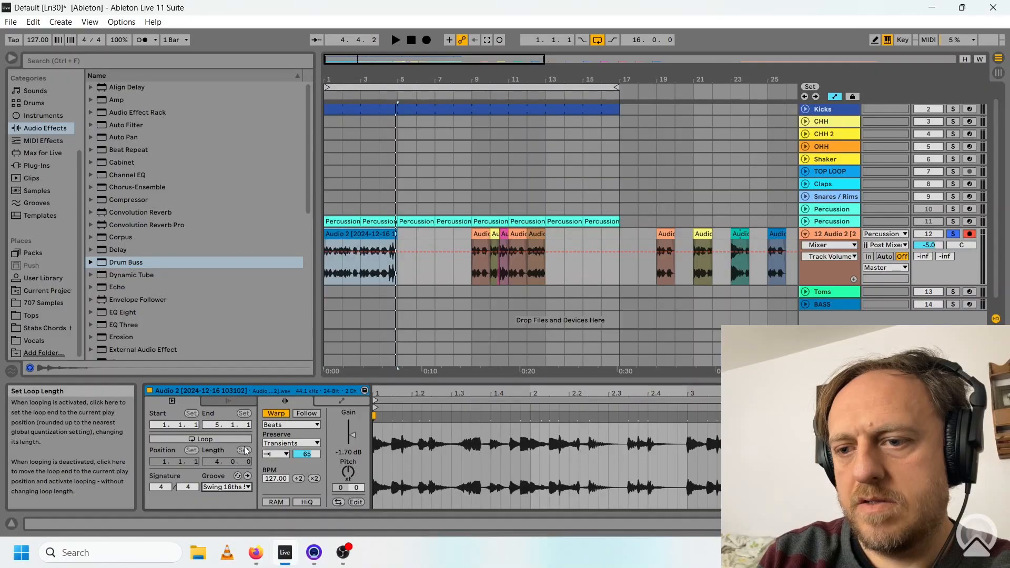
left_click(411, 40)
left_click(396, 40)
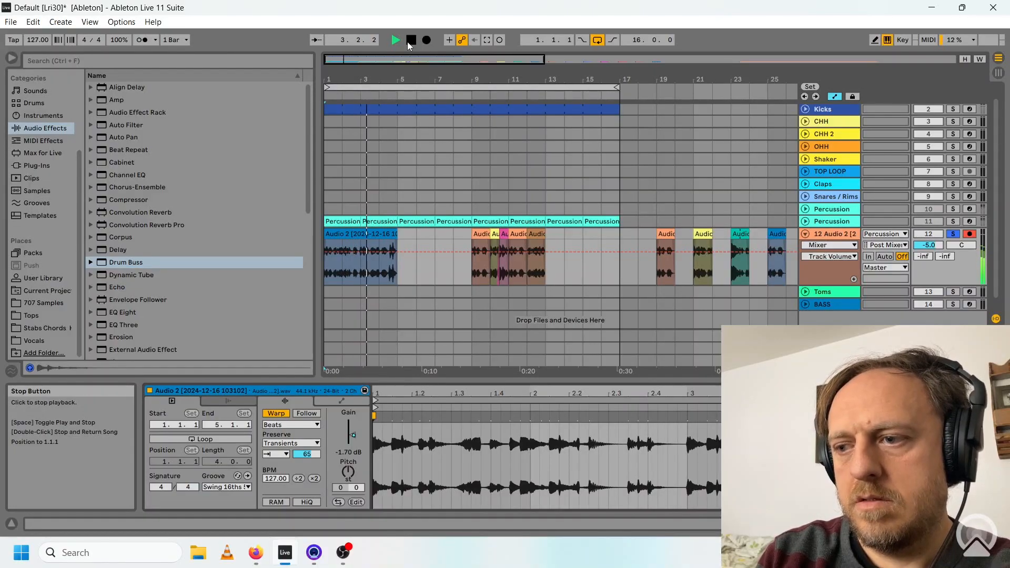
left_click(408, 45)
left_click(396, 42)
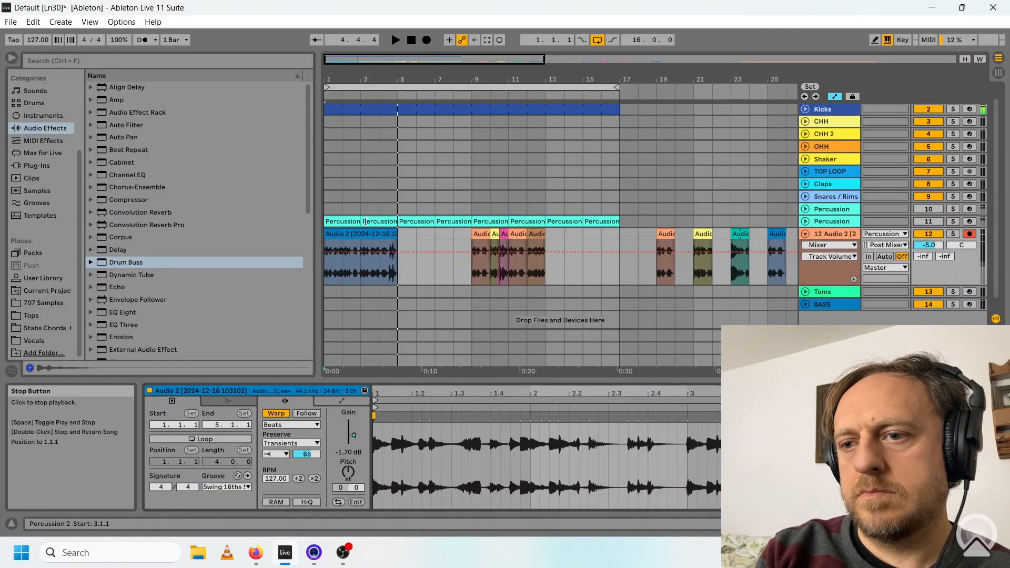
Move the blue clip to bar 13, and consolidate the second phrase in bars 1–4 with transient looping off and envelope 65.
left_click_drag(350, 234, 574, 234)
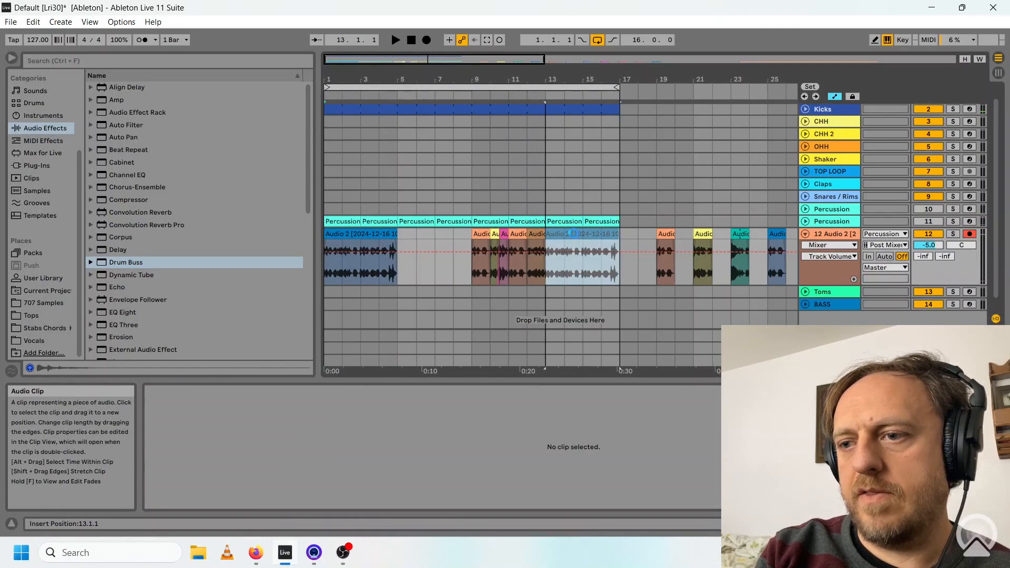
left_click(276, 454)
left_click(278, 465)
left_click_drag(308, 457, 308, 475)
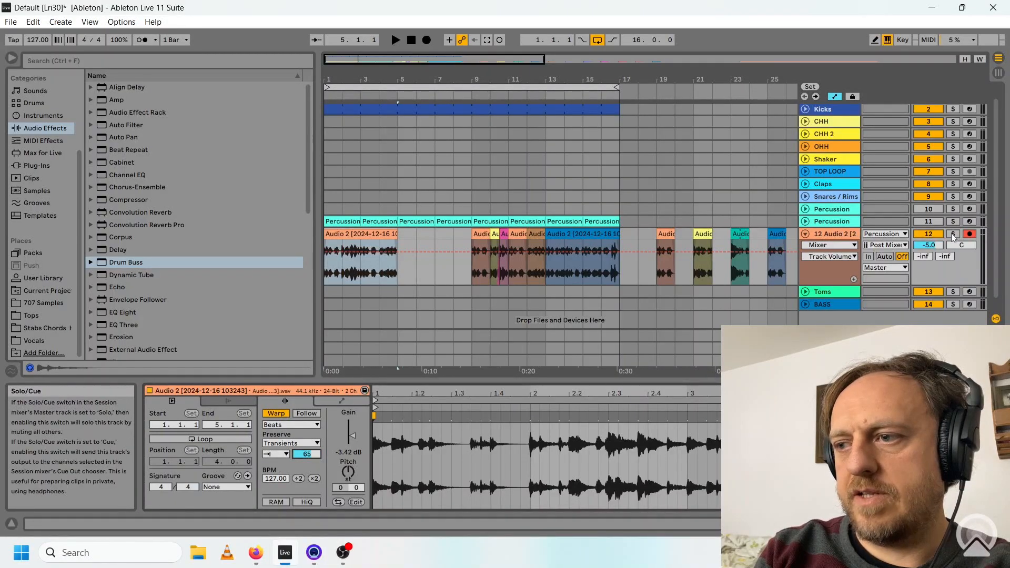
Audition the consolidated second phrase in bars 1–4 on its own and with the kick.
left_click(952, 234)
key("space")
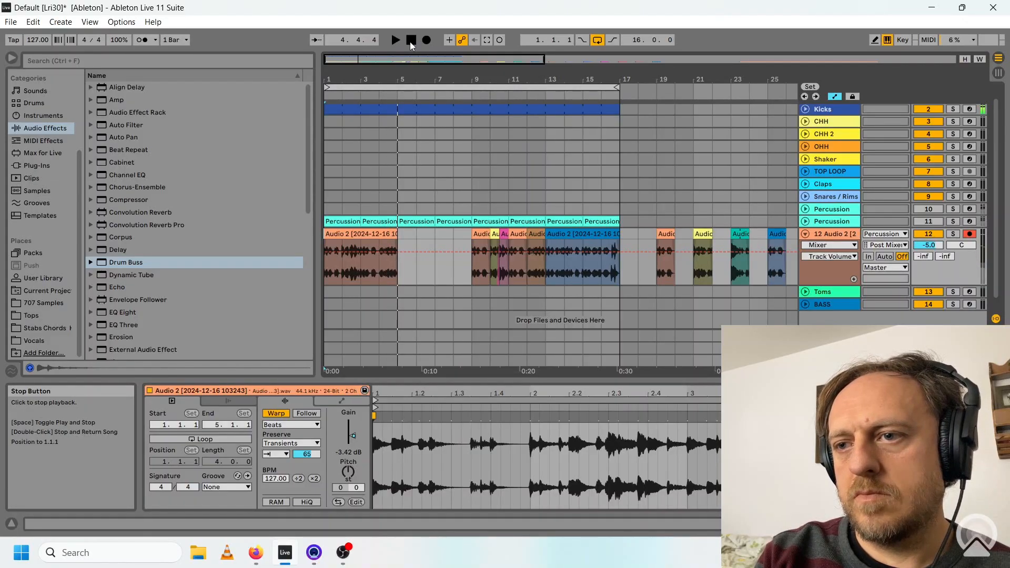
left_click(410, 40)
Clear the leftover slice clips from the audio track and repeat the swung blue clip across an eight-bar loop.
left_click_drag(472, 237, 534, 235)
key("Delete")
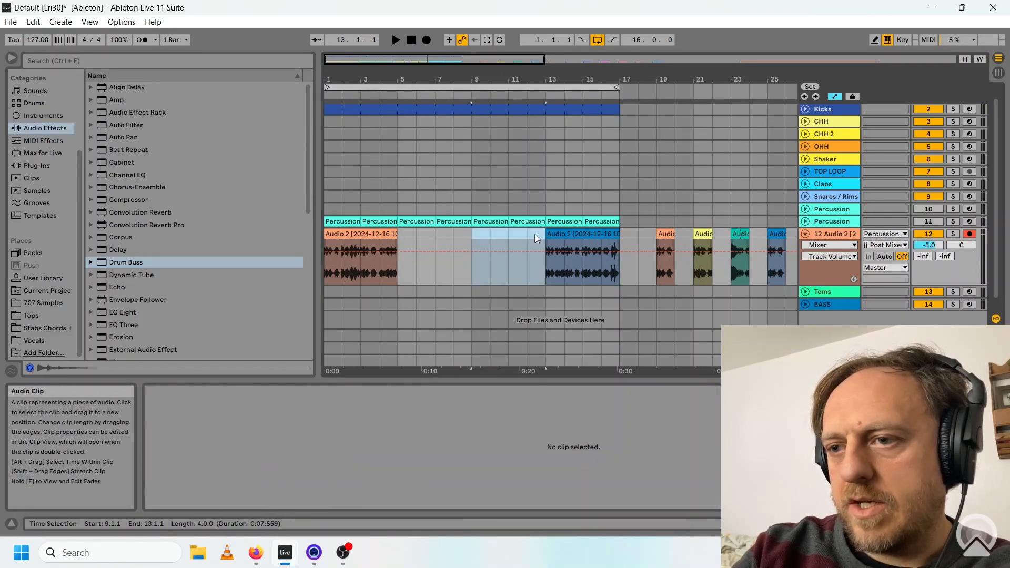
left_click_drag(432, 60, 636, 60)
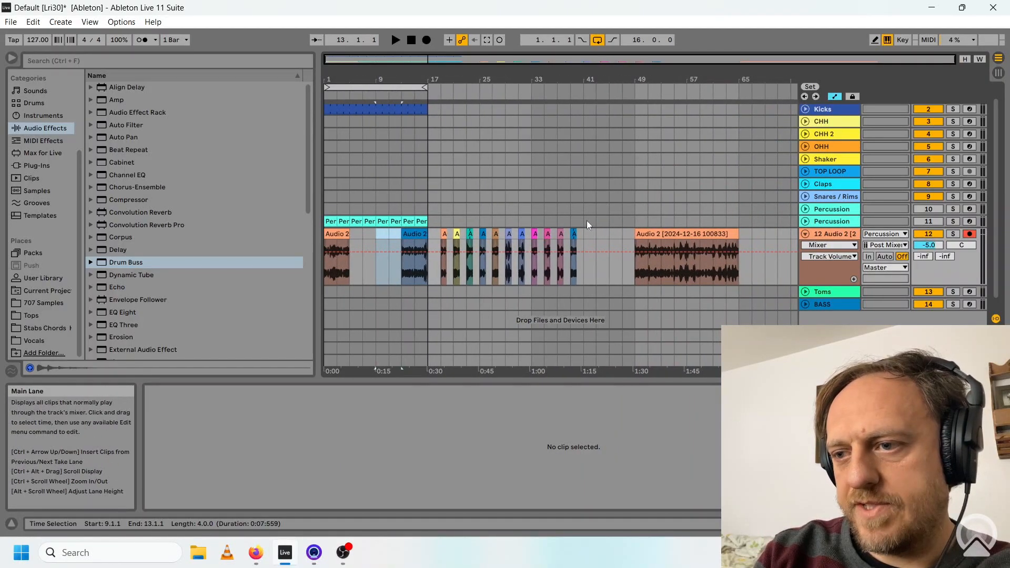
left_click(574, 232)
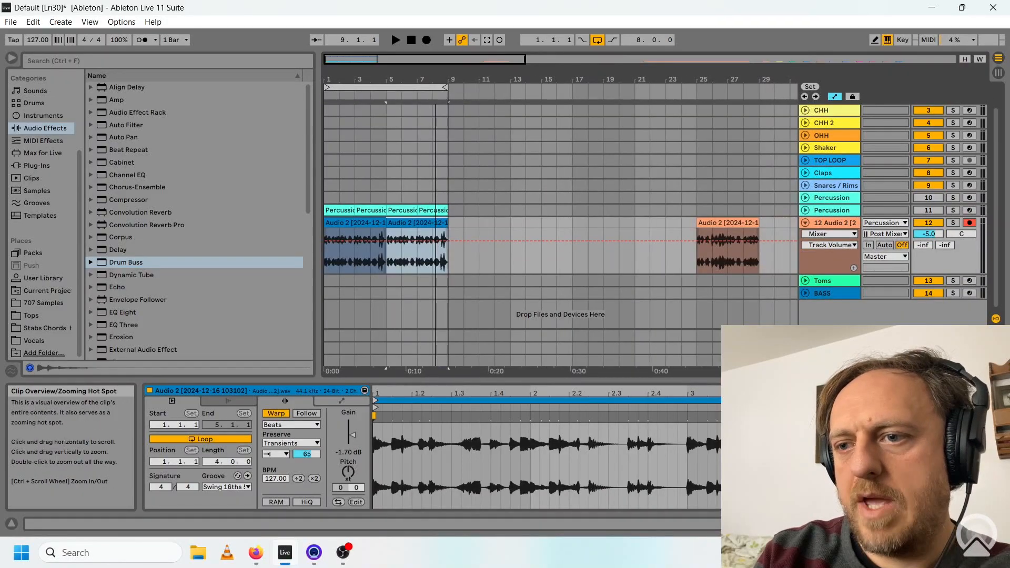
Fold the percussion audio track in the arrangement.
left_click_drag(344, 58, 384, 59)
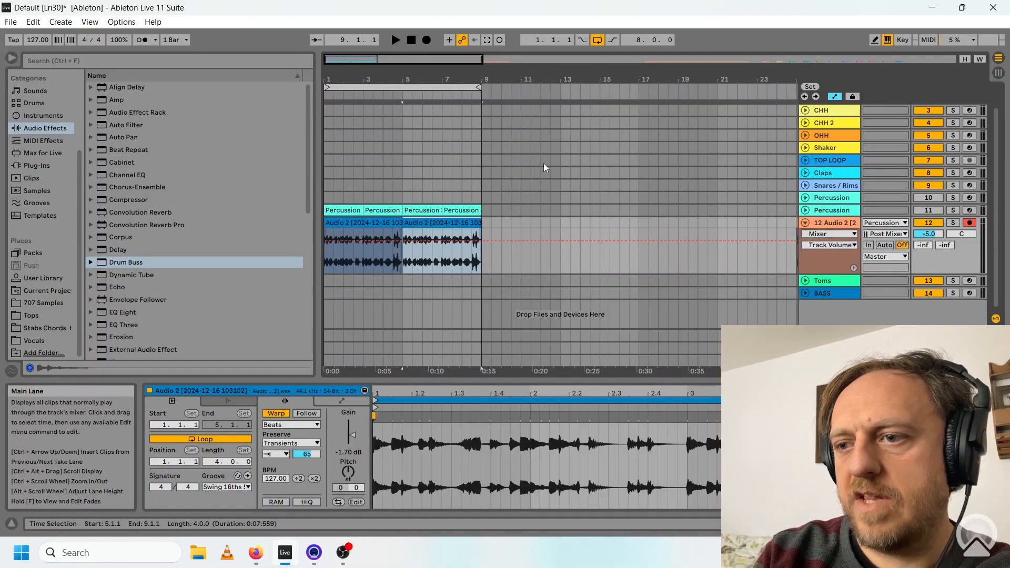
left_click(806, 223)
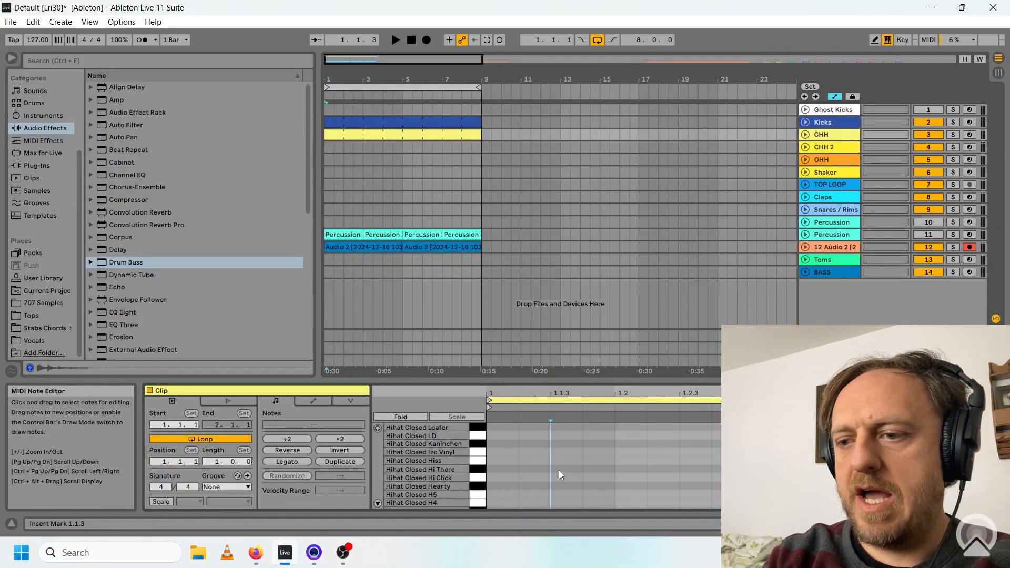
Add Hihat Closed Hi There notes at 1.1.3 and 1.2.3 in the CHH clip and play it with the loop.
double_click(562, 469)
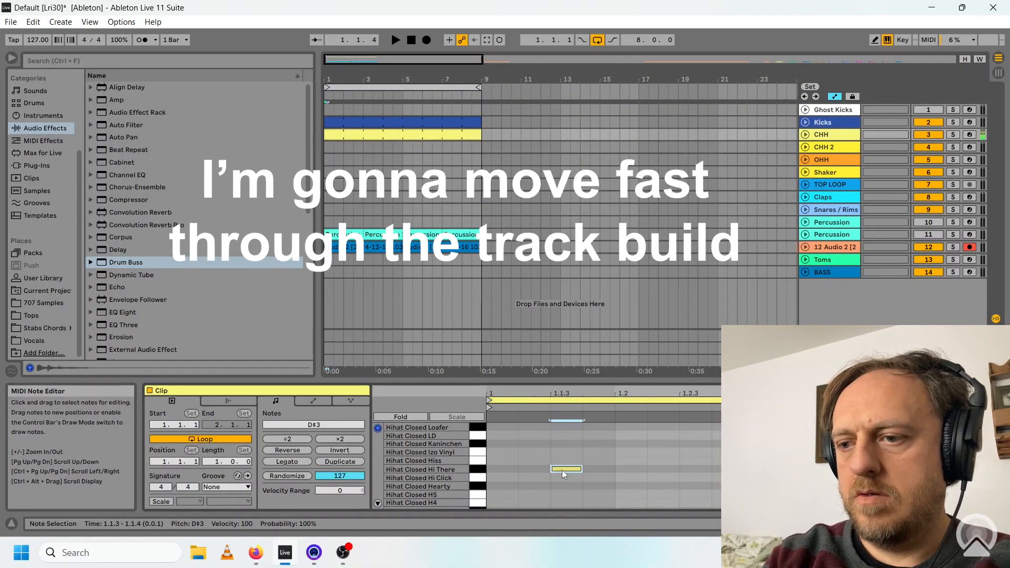
double_click(694, 469)
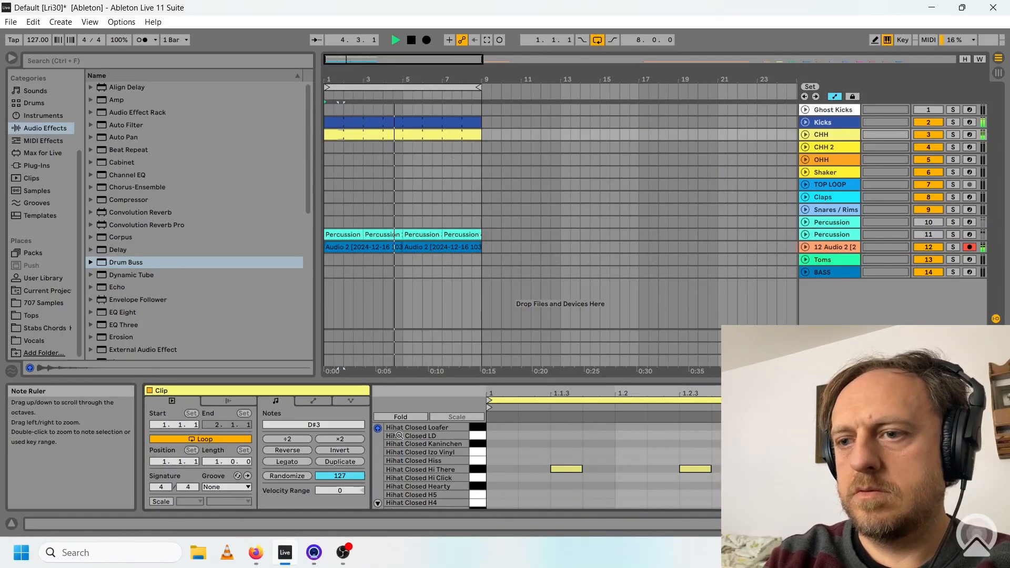
key("space")
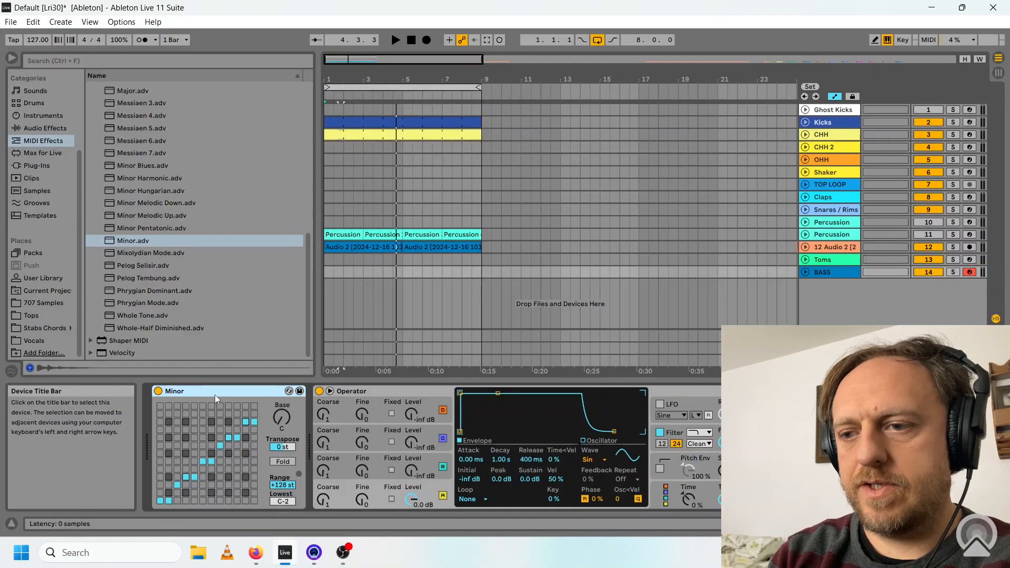
Insert the MDD SNAKE V3.2.3 device from the User Library ahead of the Minor scale device on the BASS track.
left_click(44, 278)
left_click_drag(153, 188, 151, 431)
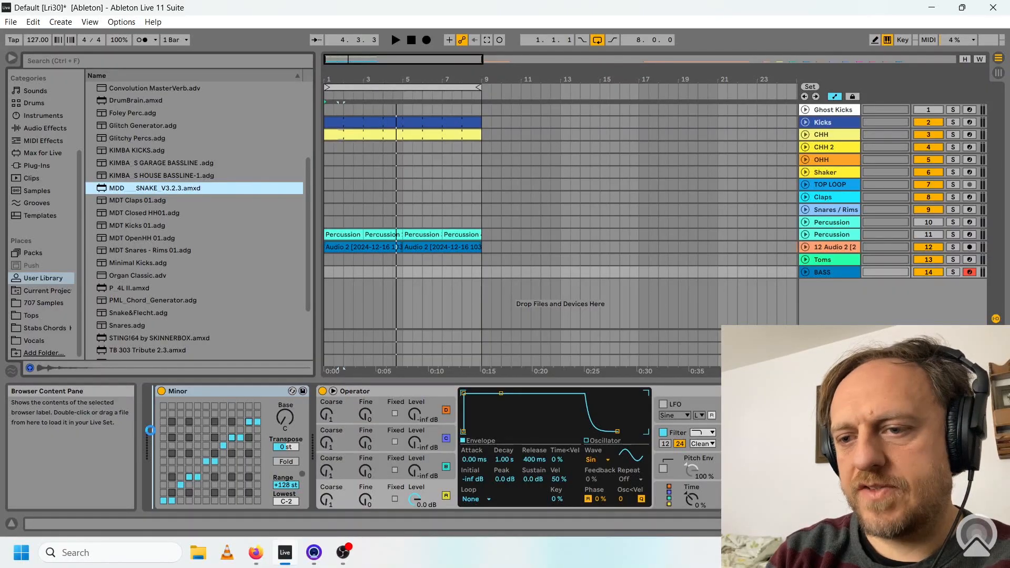
left_click_drag(151, 431, 151, 430)
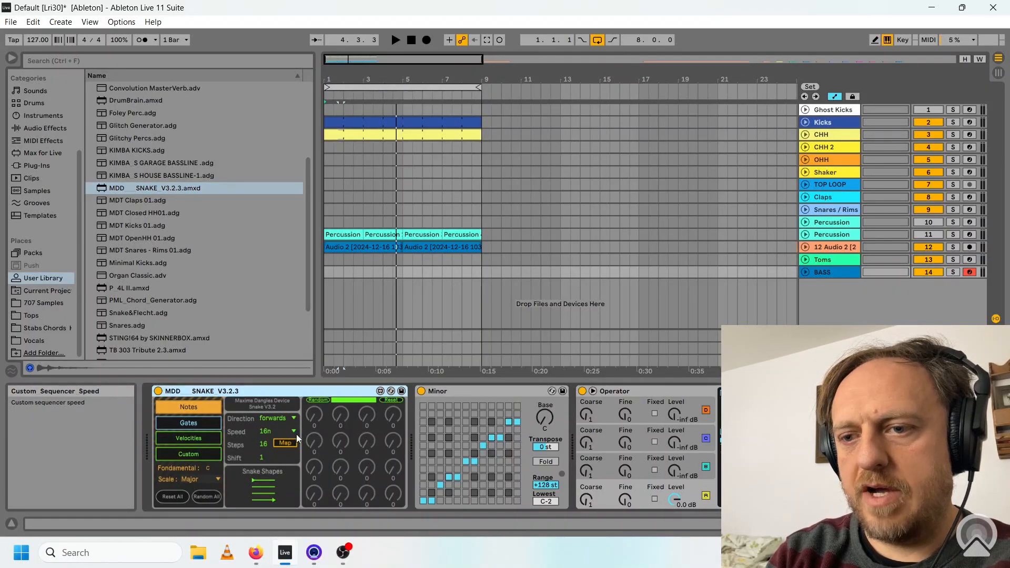
Generate a random Minor-scale bassline with the SNAKE sequencer and play its BASS 2 clip against the soloed percussion loop.
key("space")
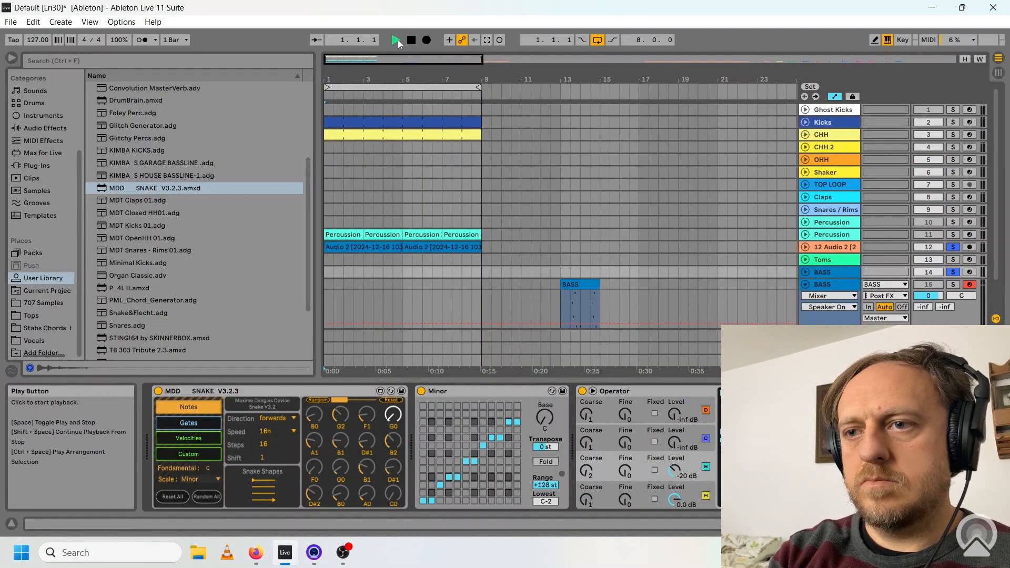
left_click(397, 40)
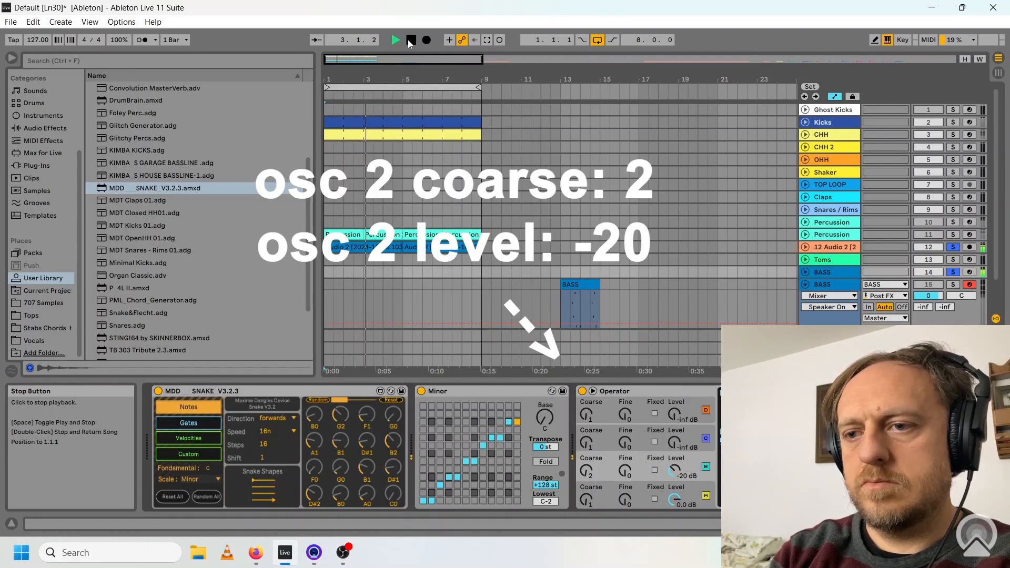
left_click(395, 40)
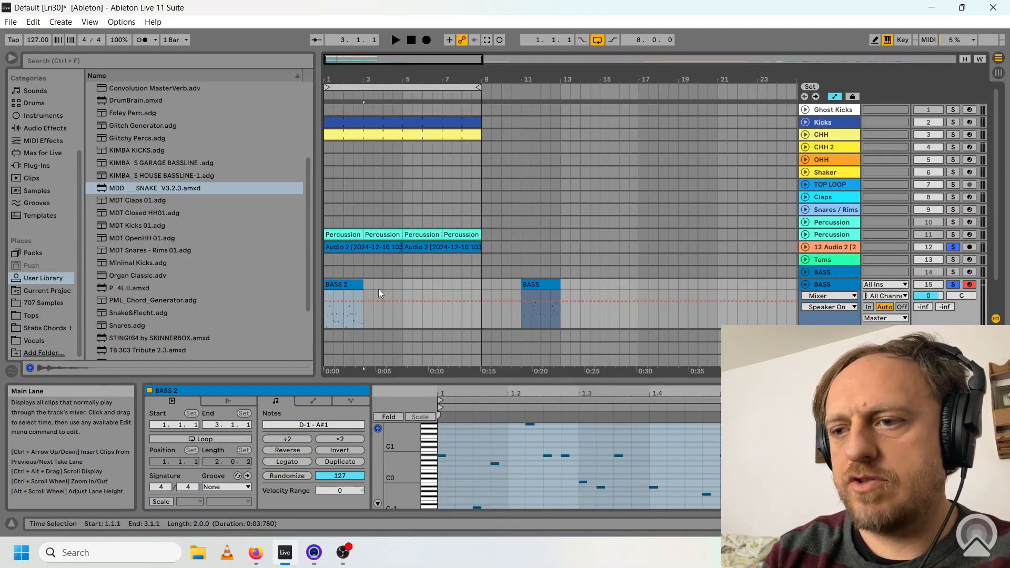
left_click(395, 40)
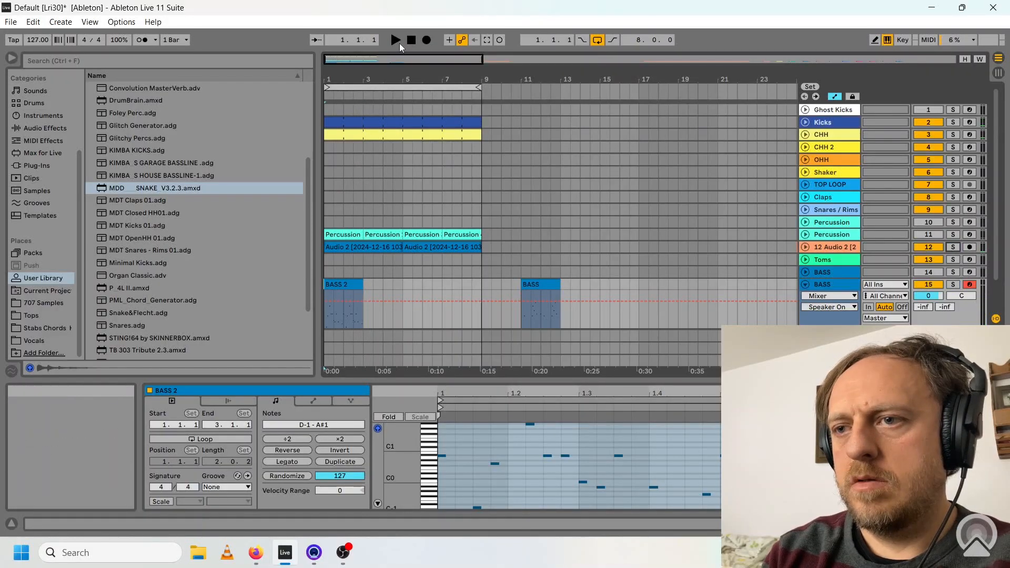
left_click(396, 40)
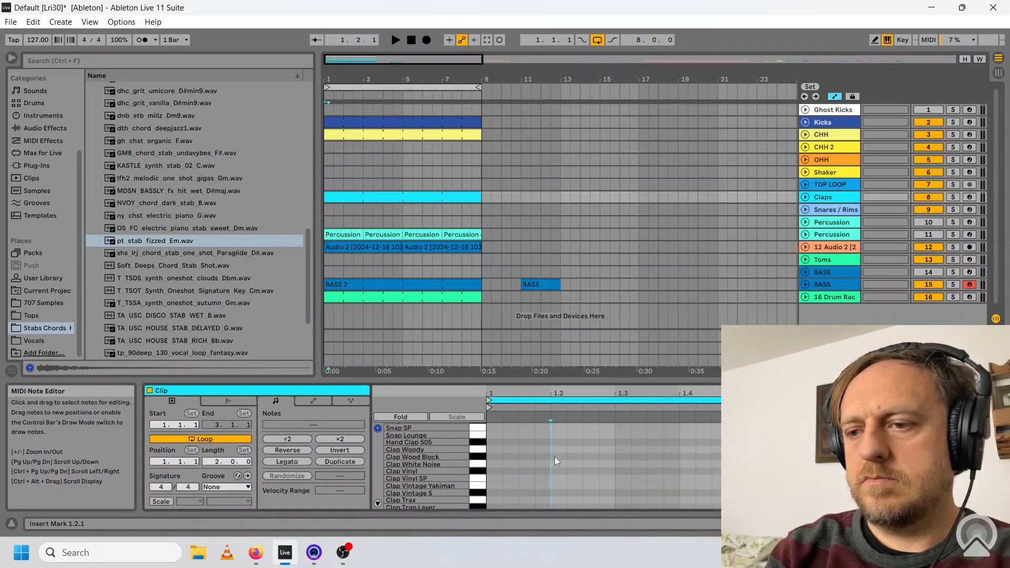
Play the chord stab clip on the Drum Rack track together with the full loop.
left_click(554, 456)
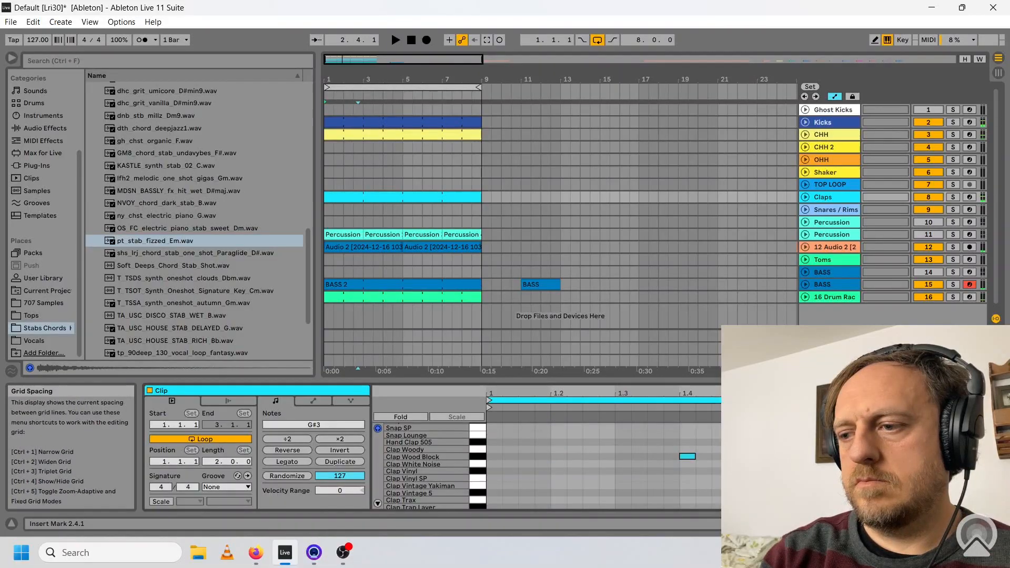
key("space")
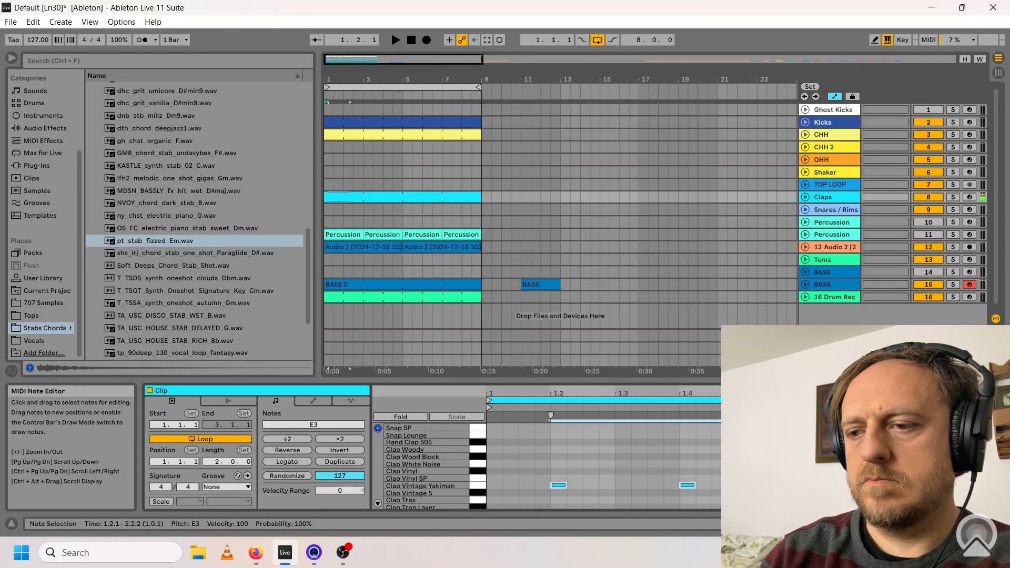
In the Claps clip, use Clap Vintage Yakiman at 1.2 and Clap Vintage 5 at 1.4, and play them with the loop.
key("space")
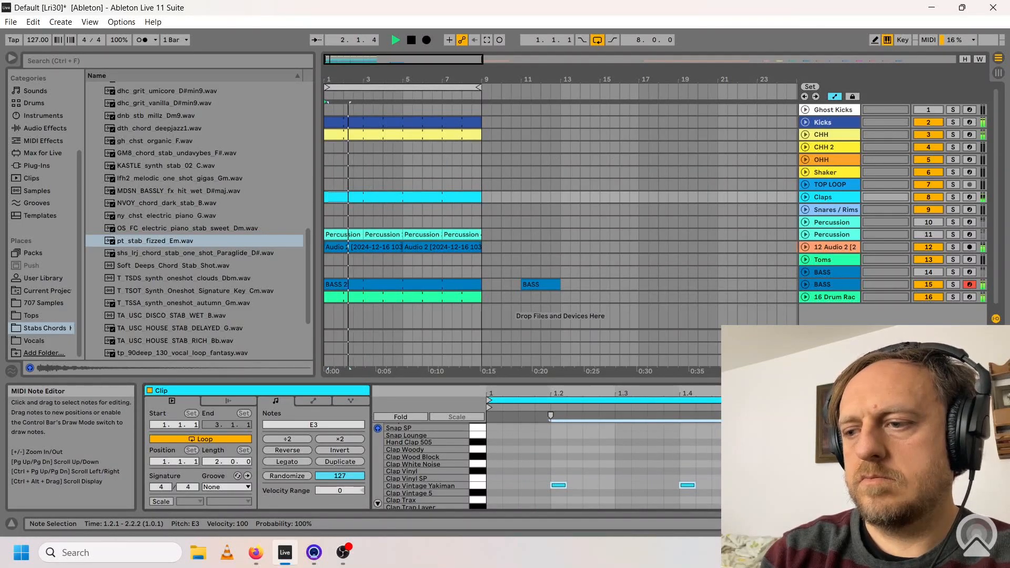
key("space")
mouse_move(684, 487)
left_mouse_down()
mouse_move(681, 471)
mouse_move(689, 495)
left_mouse_up()
key("space")
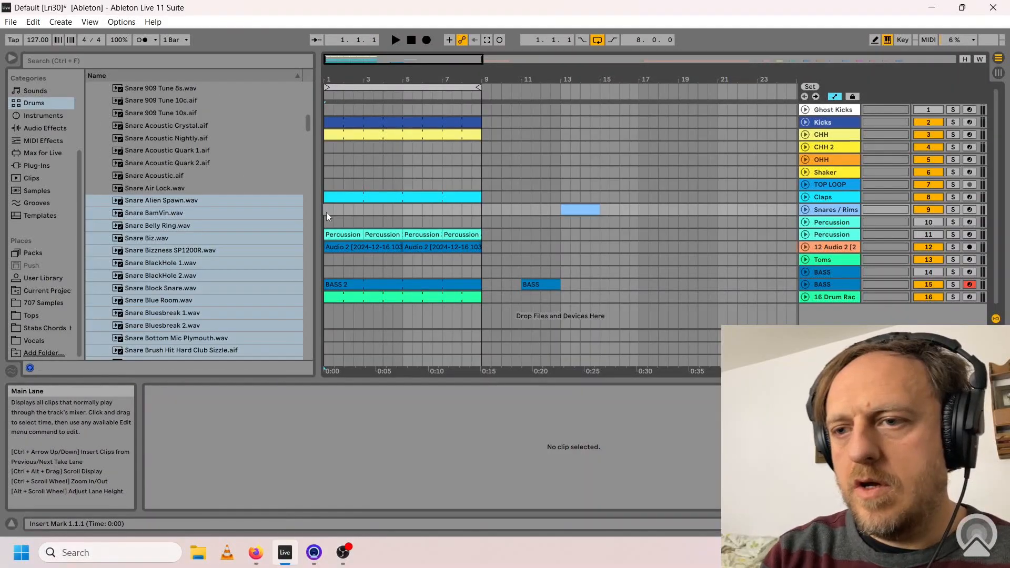
Add Snare Bluesbreak 1 notes at 1.1.4 and 1.2.2 in the Snares / Rims clip.
left_click(326, 212)
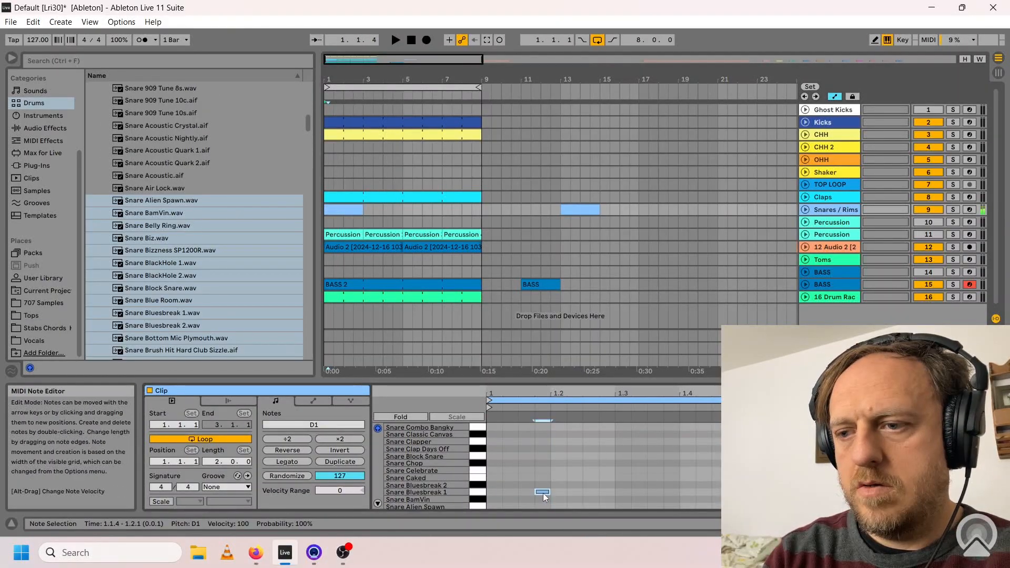
double_click(579, 493)
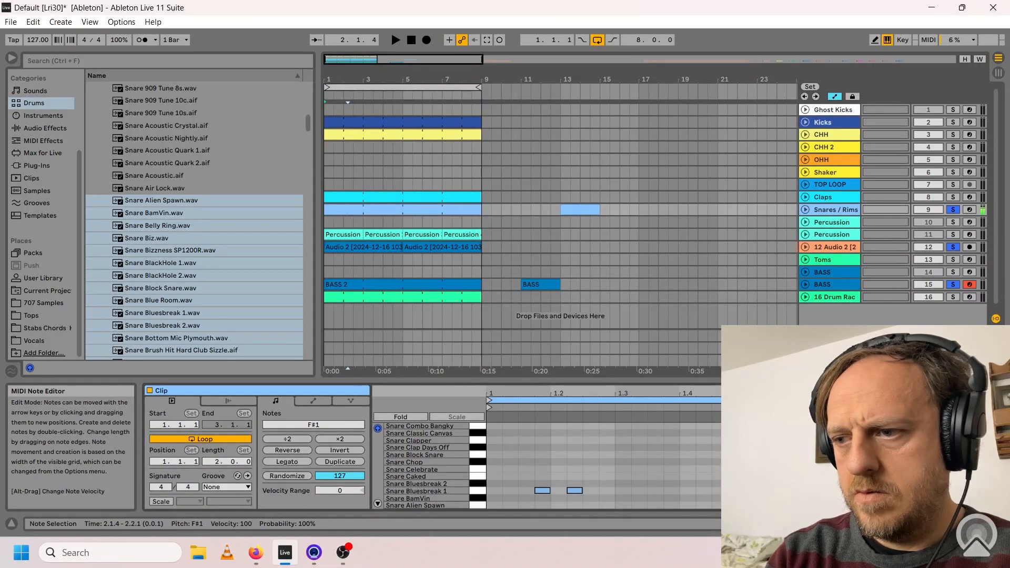
key("Down")
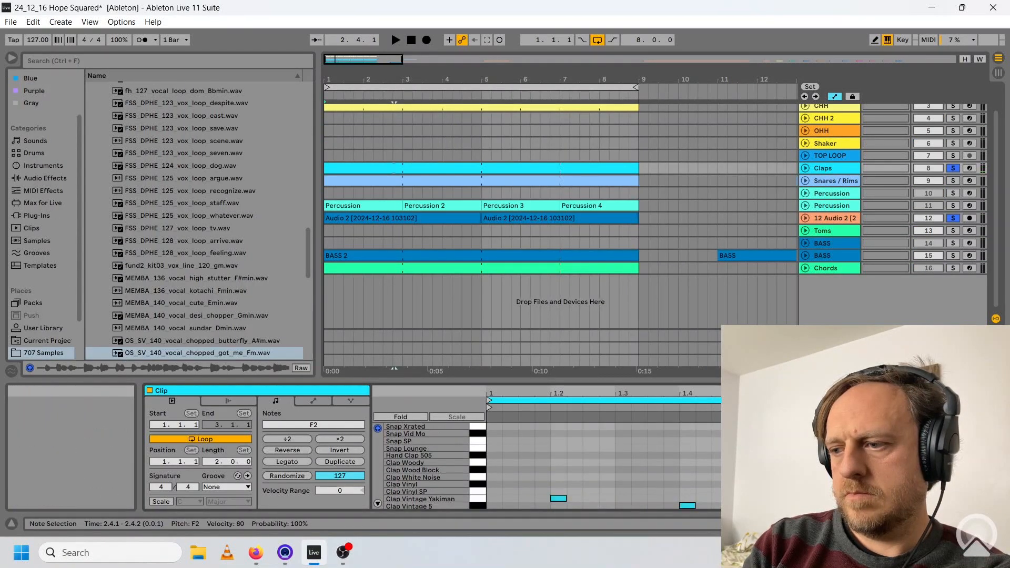
Review the clap notes while Claps plays soloed with the percussion loop, and unsolo it to hear the full mix.
left_click(921, 502)
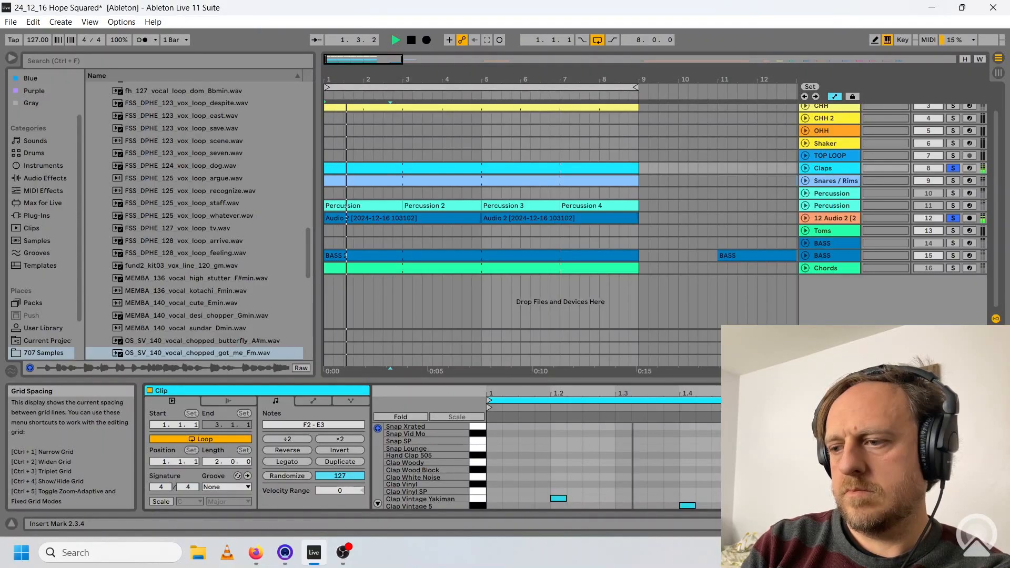
left_click_drag(438, 482, 438, 421)
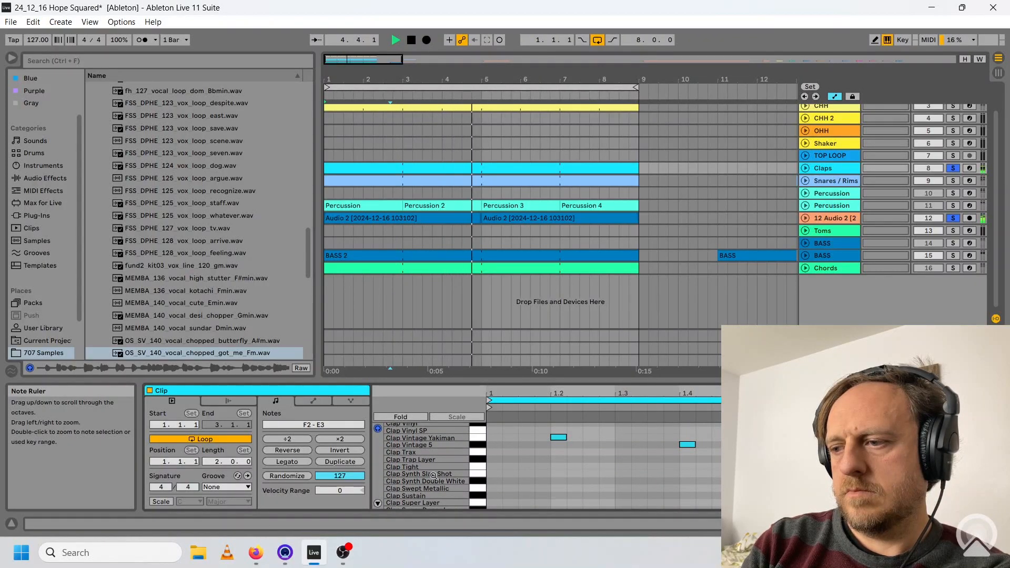
left_click(953, 169)
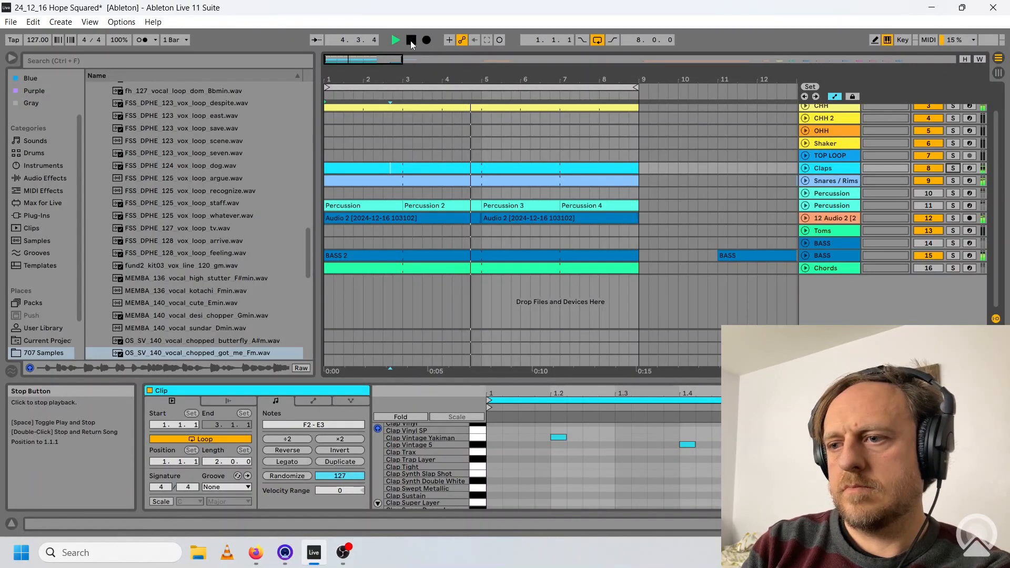
Preview the at_chord_gym, at_chord_table, cs_clean_core and cs_clean_escobar pads in the Chords drum rack.
left_click(828, 283)
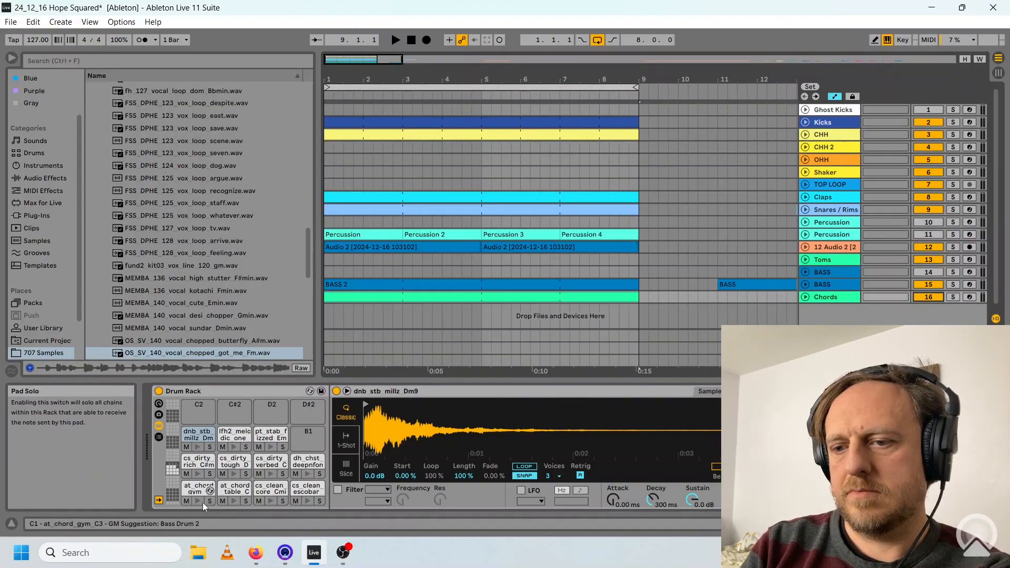
left_click(196, 501)
left_click(235, 501)
left_click(273, 501)
left_click(308, 501)
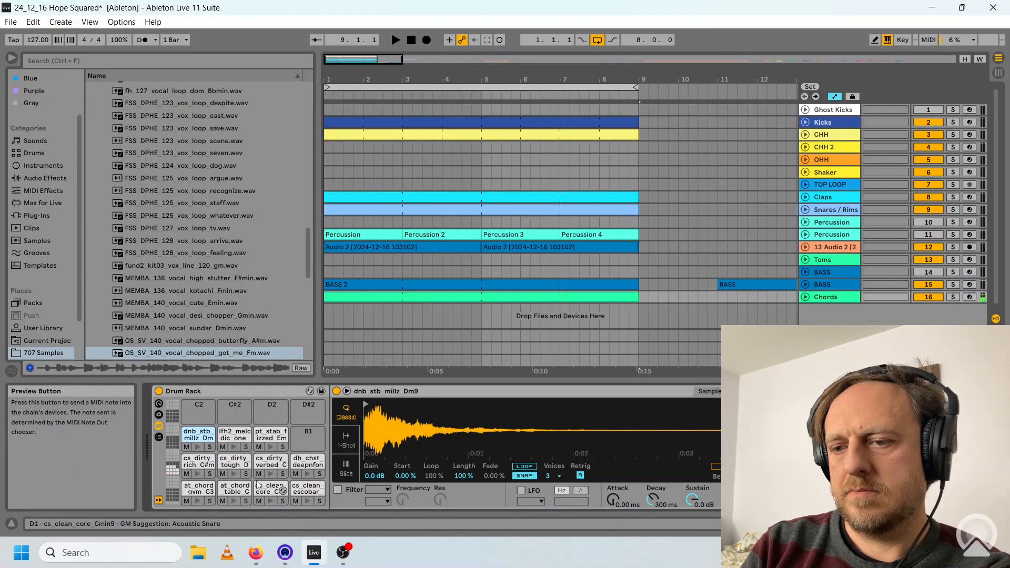
Inspect the BASS 2 and Chords clip notes, and preview the cs_dirty_rich and dnb_stb_millz chord pads.
left_click(390, 284)
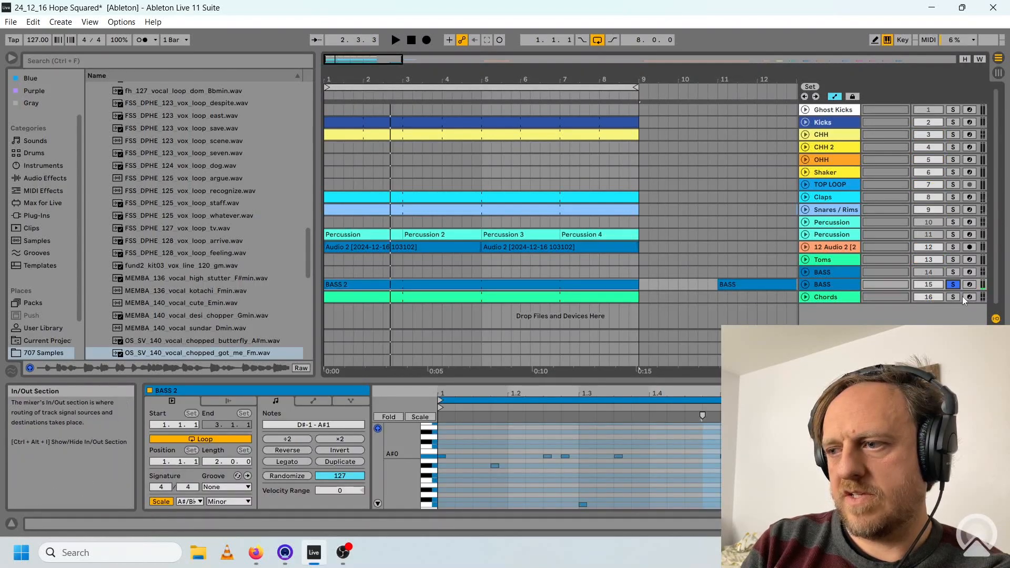
left_click(531, 297)
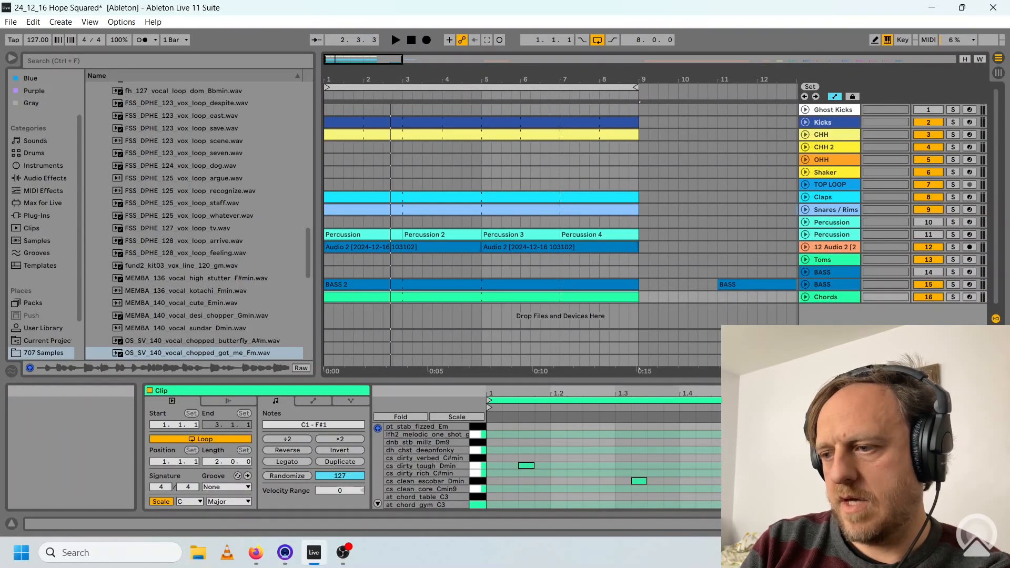
key("shift+Tab")
left_click(200, 474)
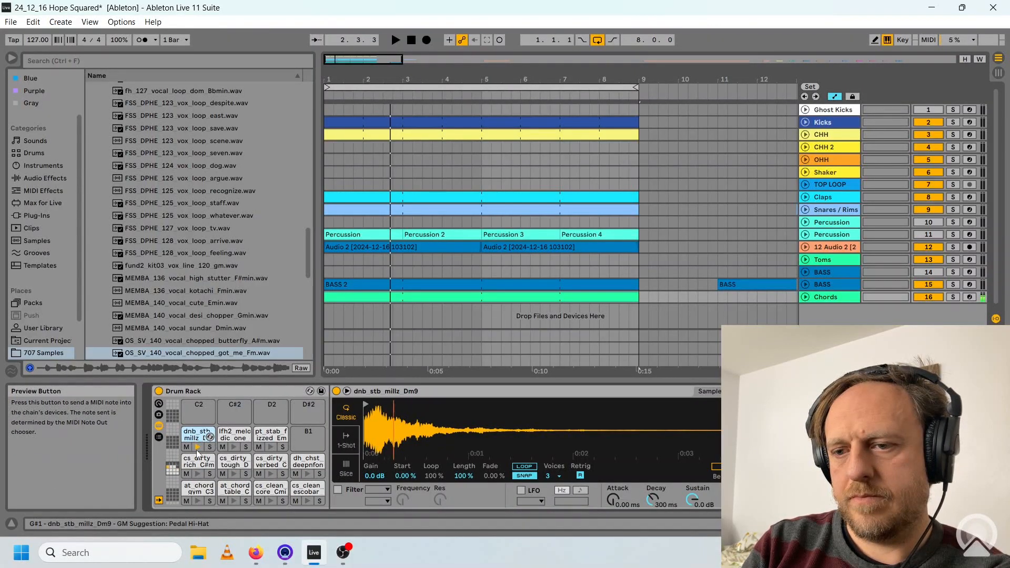
Write cs_dirty tough Dmin at 1.1.3 and cs_clean escobar Dmin at 1.3.2 in the Chords clip and play them with the bass.
key("shift+Tab")
left_click(501, 504)
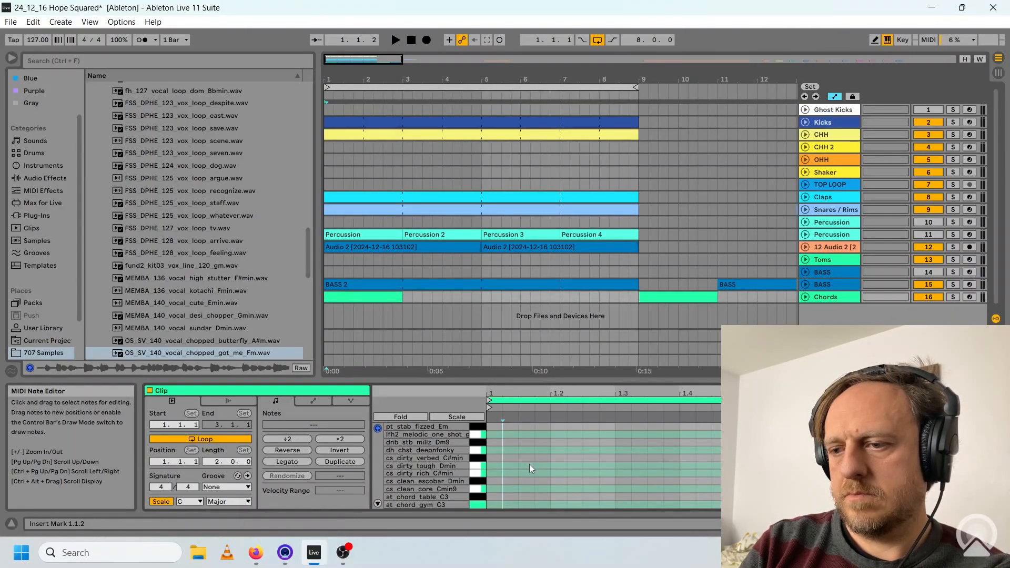
double_click(529, 464)
key("space")
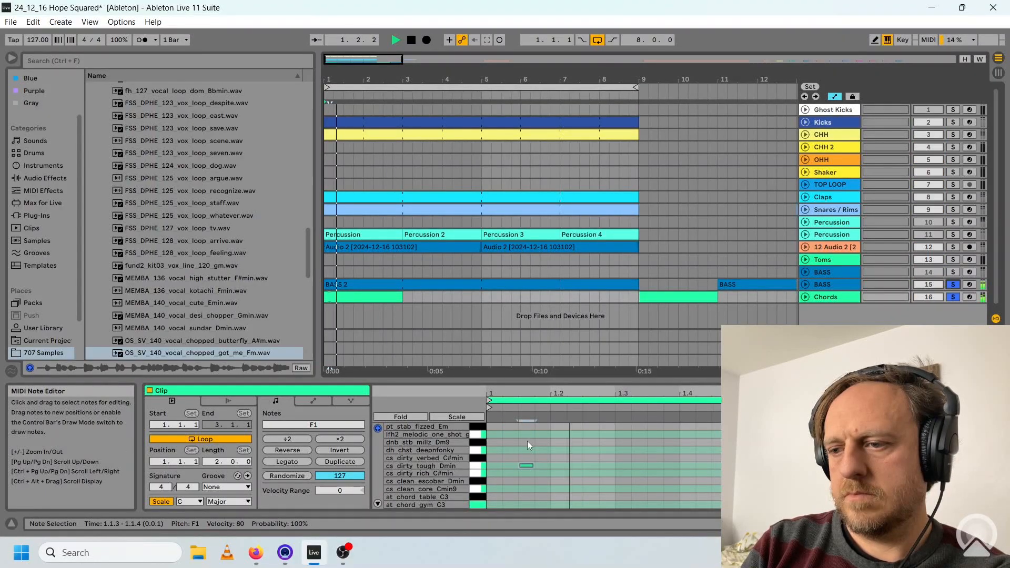
key("space")
double_click(639, 480)
key("space")
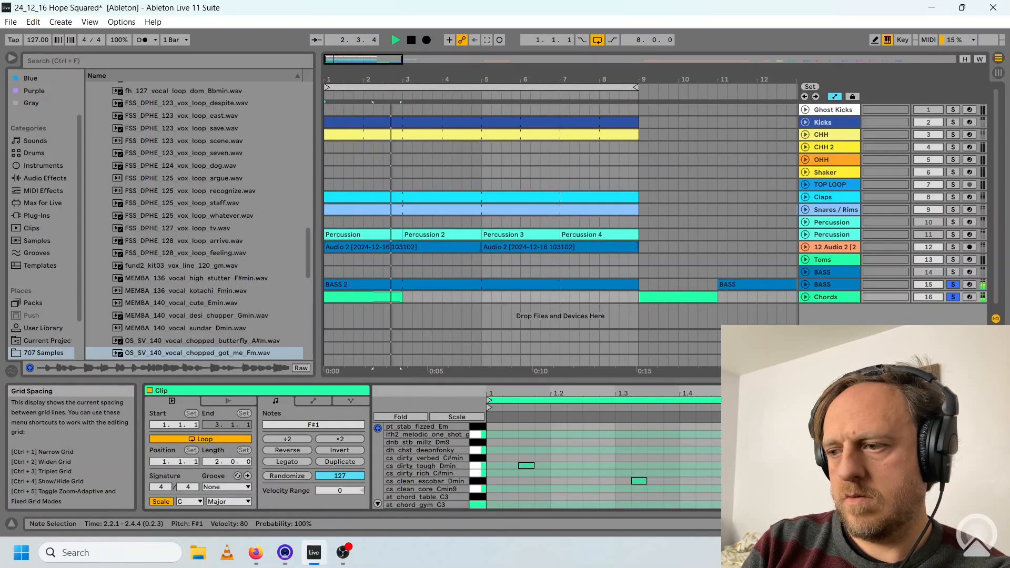
Repeat the two-bar Chords clip across the eight-bar loop and play it with the other tracks.
left_click(377, 299)
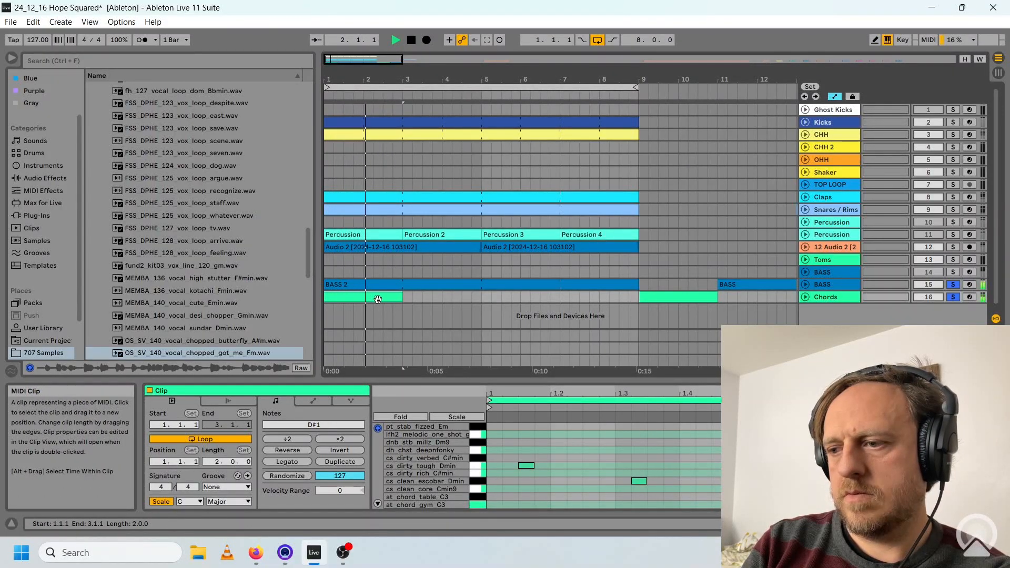
key("space")
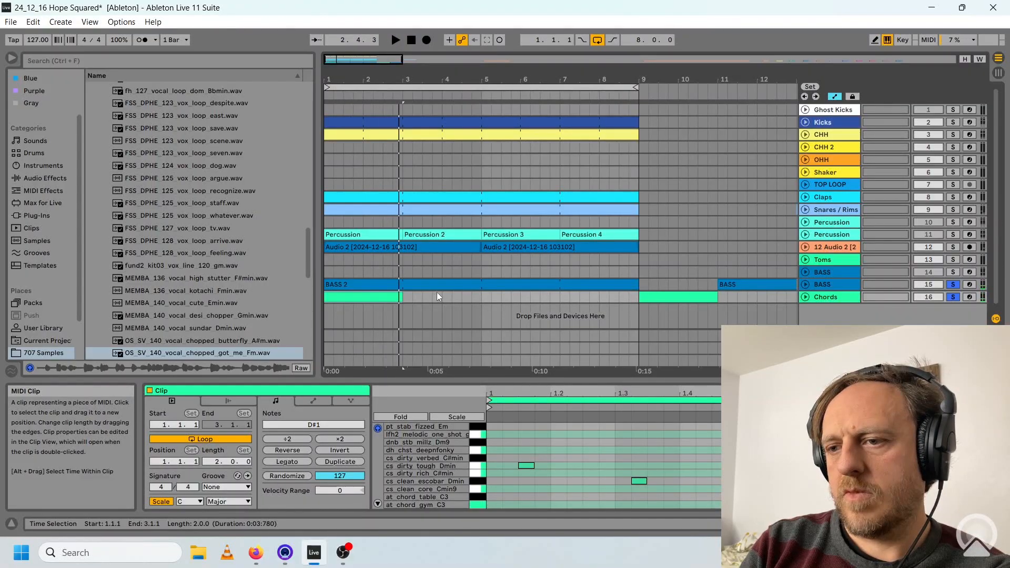
left_click(941, 524)
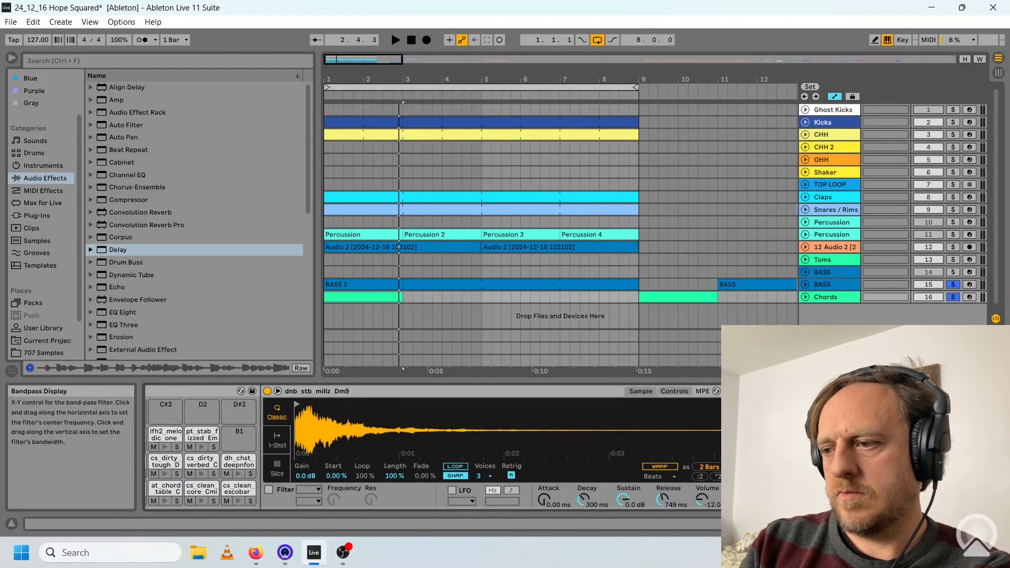
key("space")
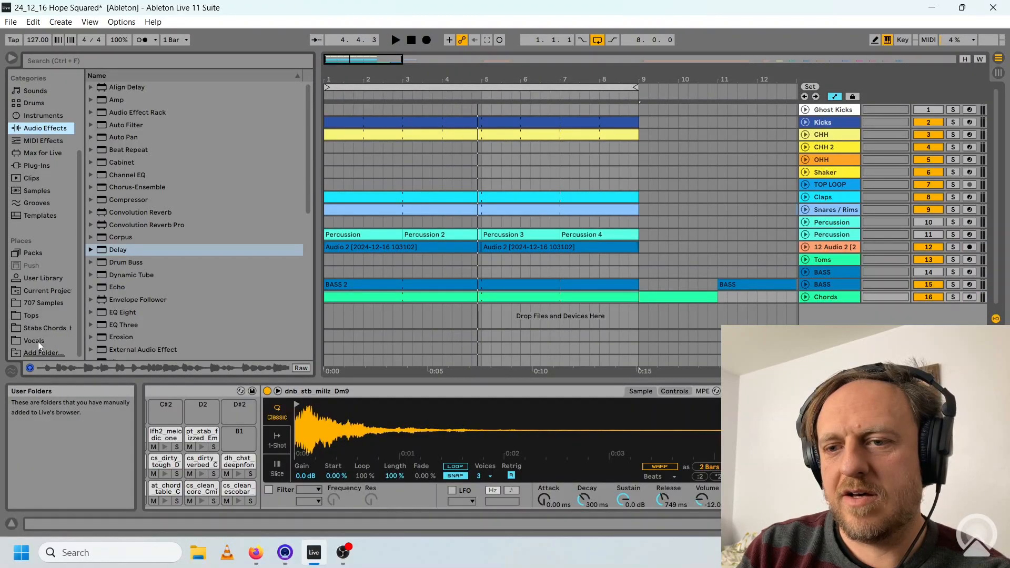
Browse the Vocals folder and preview ph_125_vocal_loop_cantyou_Gmin.wav over the playing loop.
left_click(38, 342)
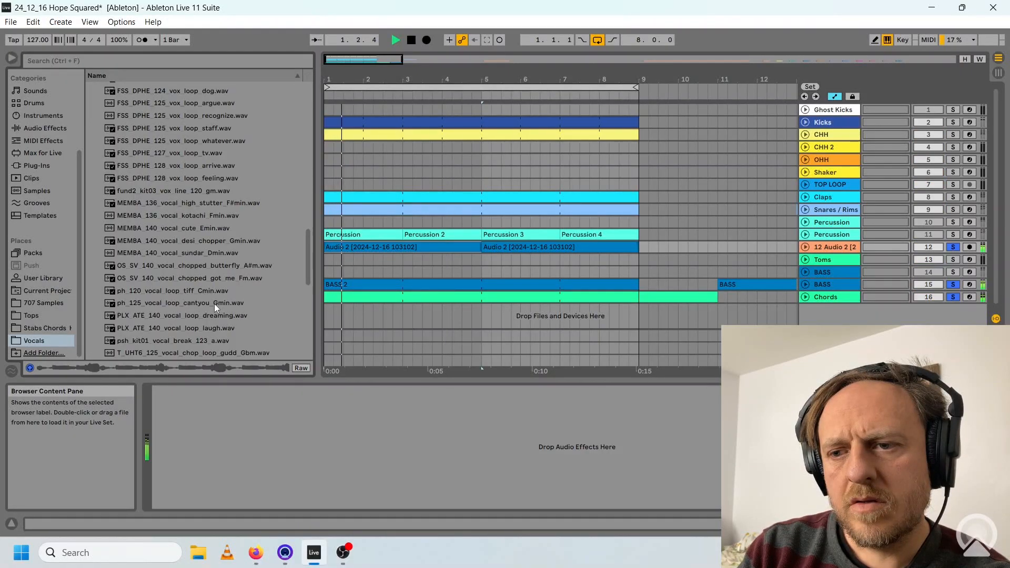
left_click(213, 304)
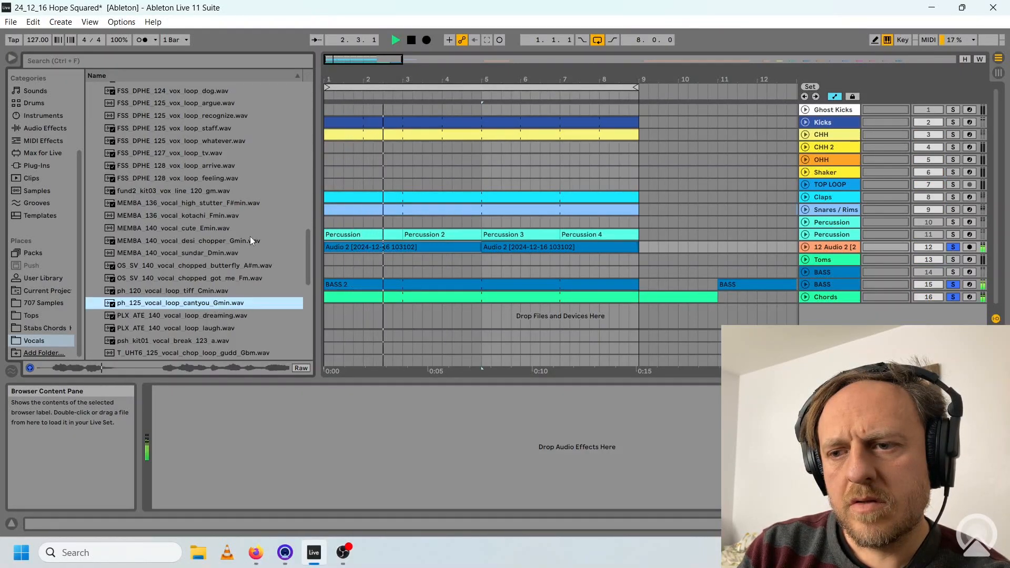
scroll(250, 235, "down", 3)
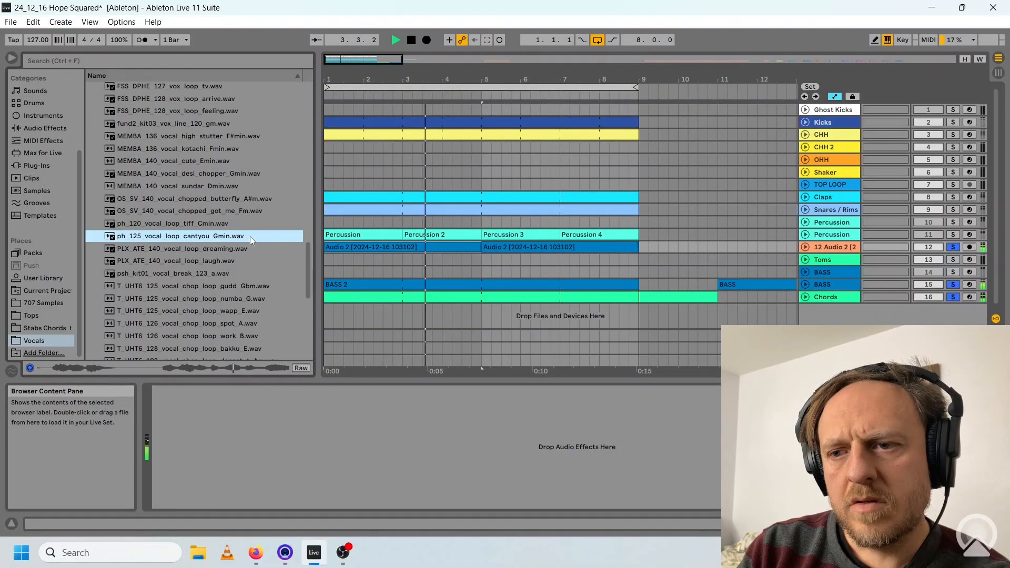
scroll(250, 235, "up", 2)
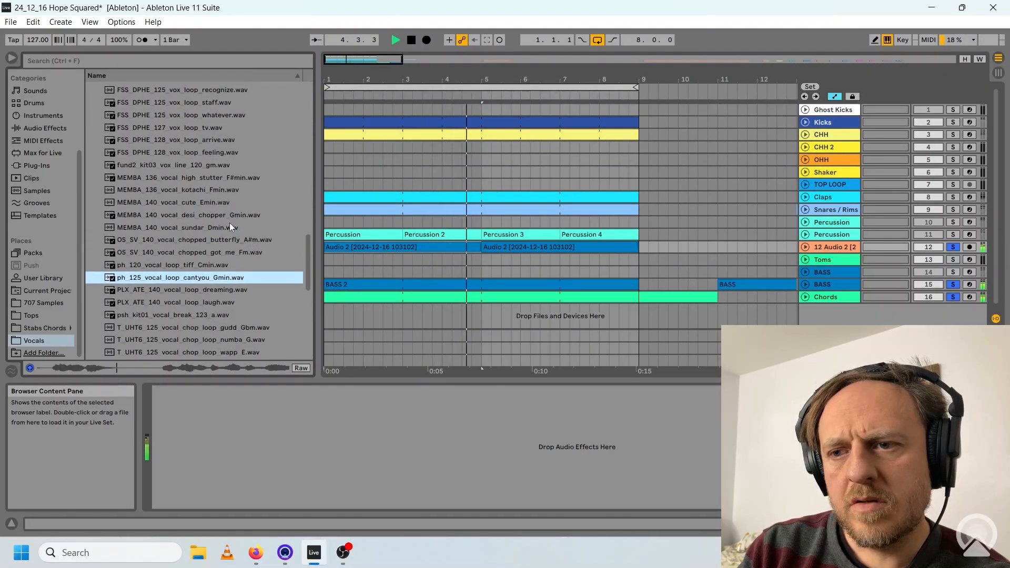
Load OS_SV_140_vocal_chopped_got_me_Fm.wav onto a new audio track and play its half-bar slices at 2.3, 4.3, 6.3 and 8.3.
left_click(236, 252)
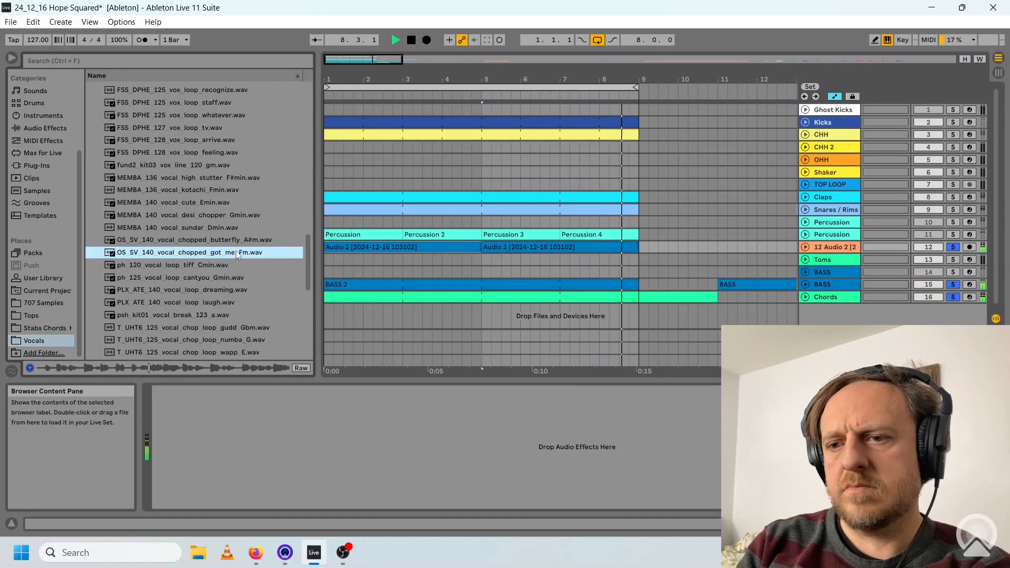
double_click(237, 253)
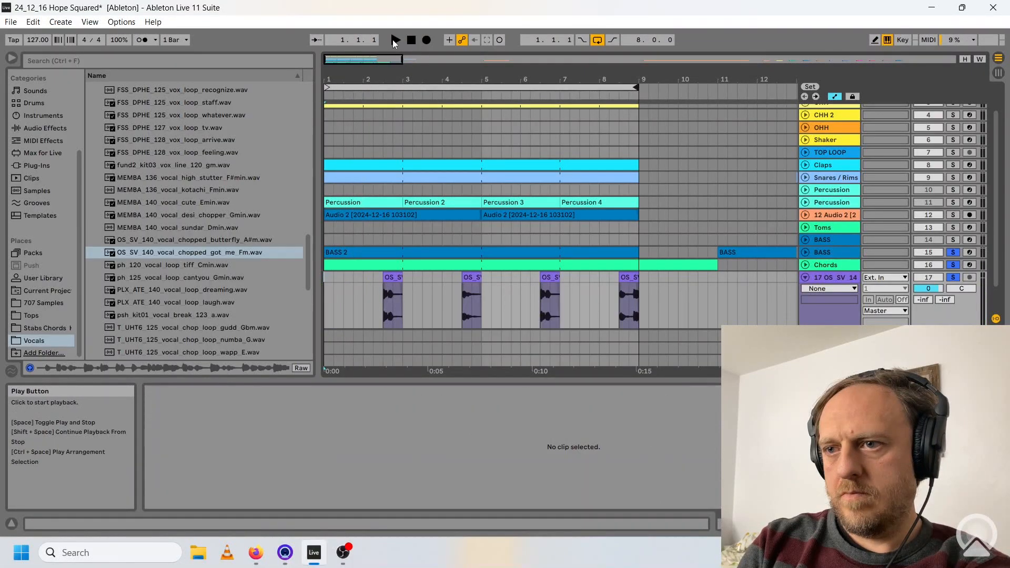
left_click(395, 40)
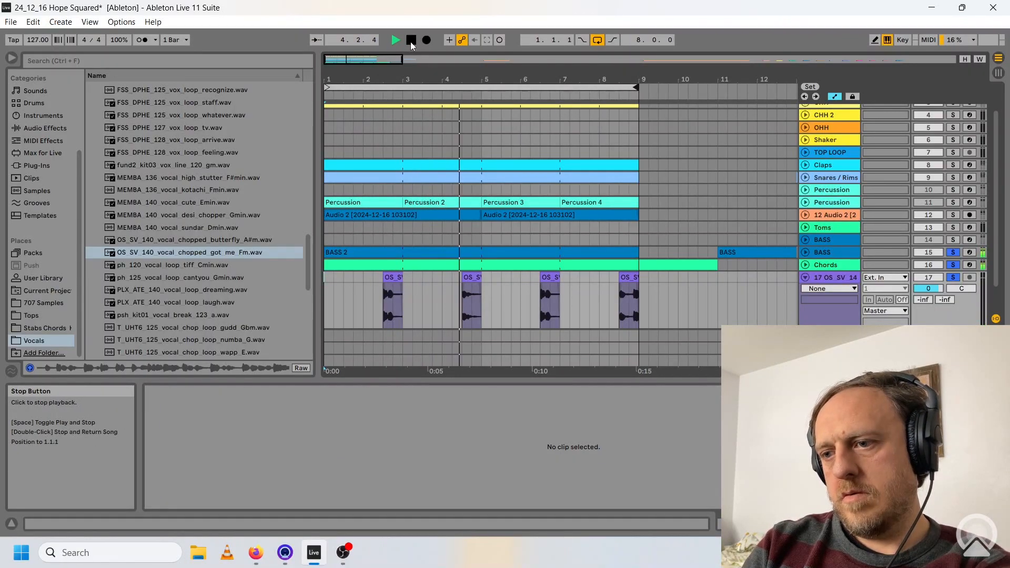
left_click(410, 41)
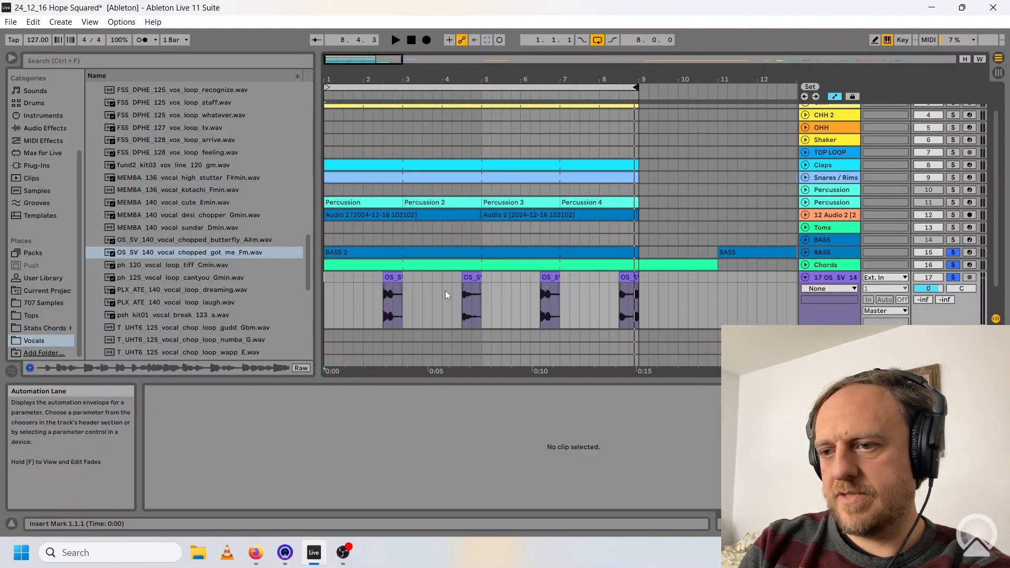
Add a Delay to the chopped vocal track, automate its Device On parameter around the slices, and play the loop.
left_click(472, 303)
left_click(718, 523)
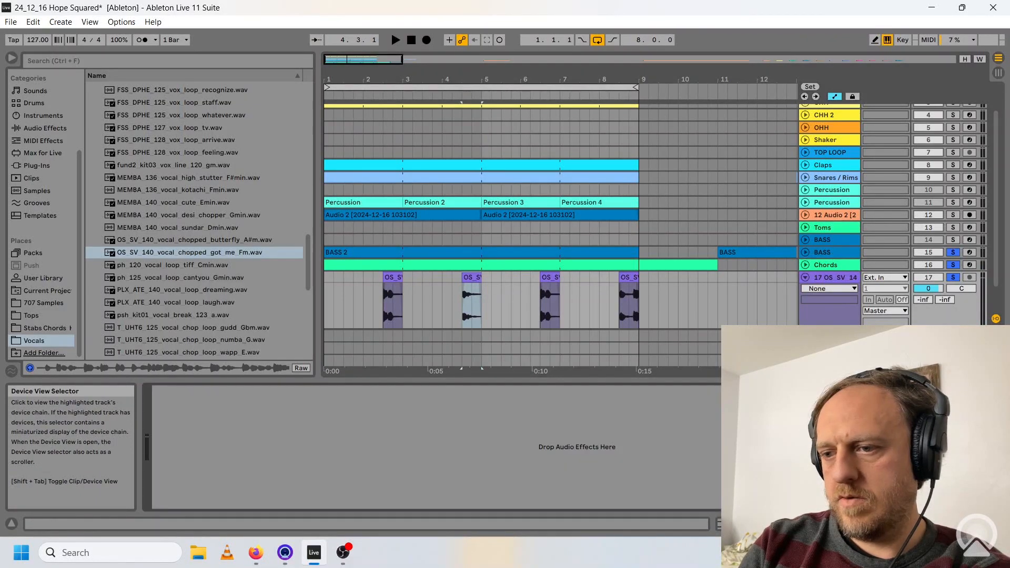
left_click(395, 41)
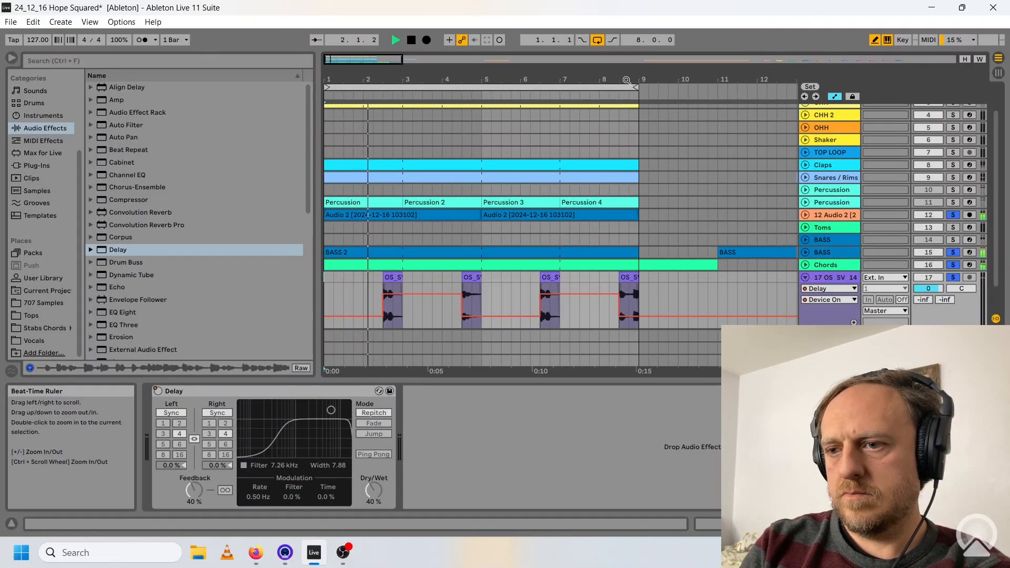
Lower the vocal track's volume to -1 dB while the loop plays.
left_click(928, 289)
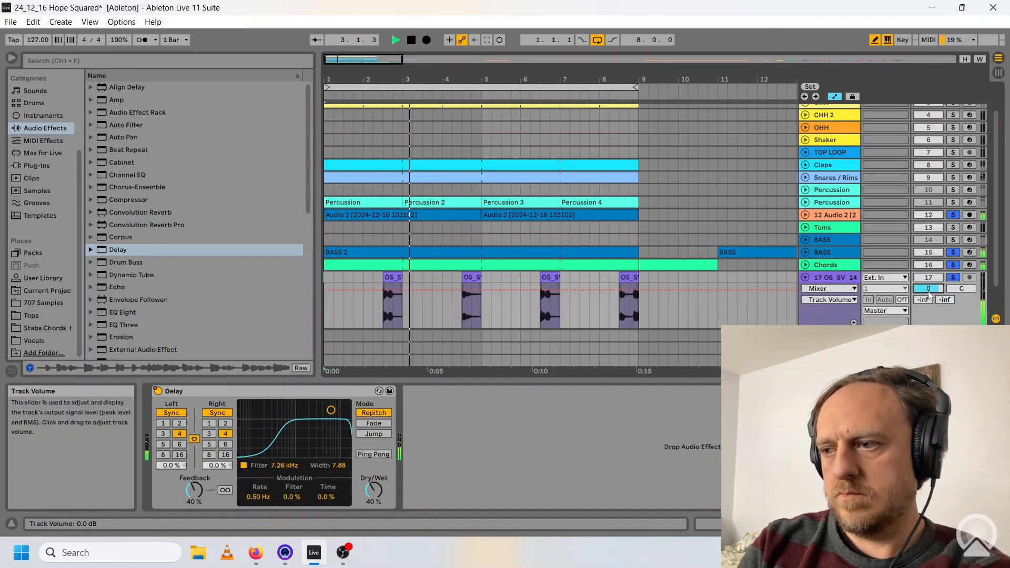
type("-3")
key("Return")
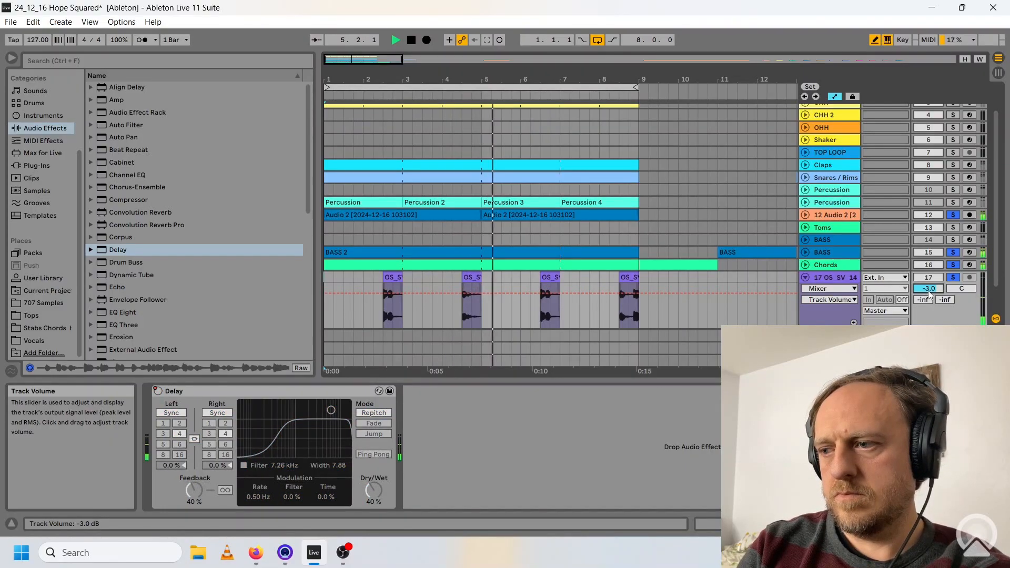
type("-1")
key("Return")
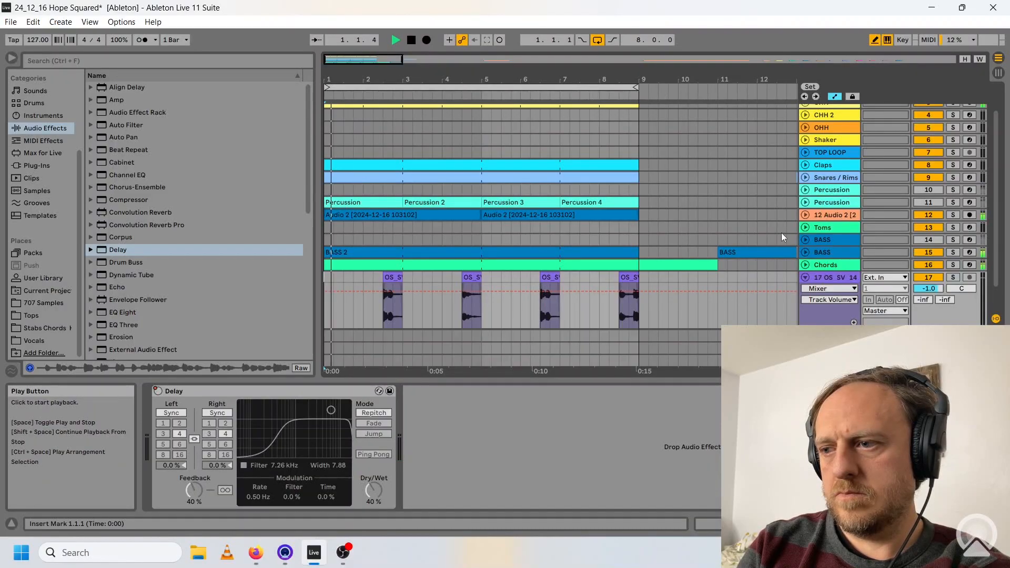
Play the full eight-bar loop with the drums, bass, chords and vocal slices together.
left_click(805, 277)
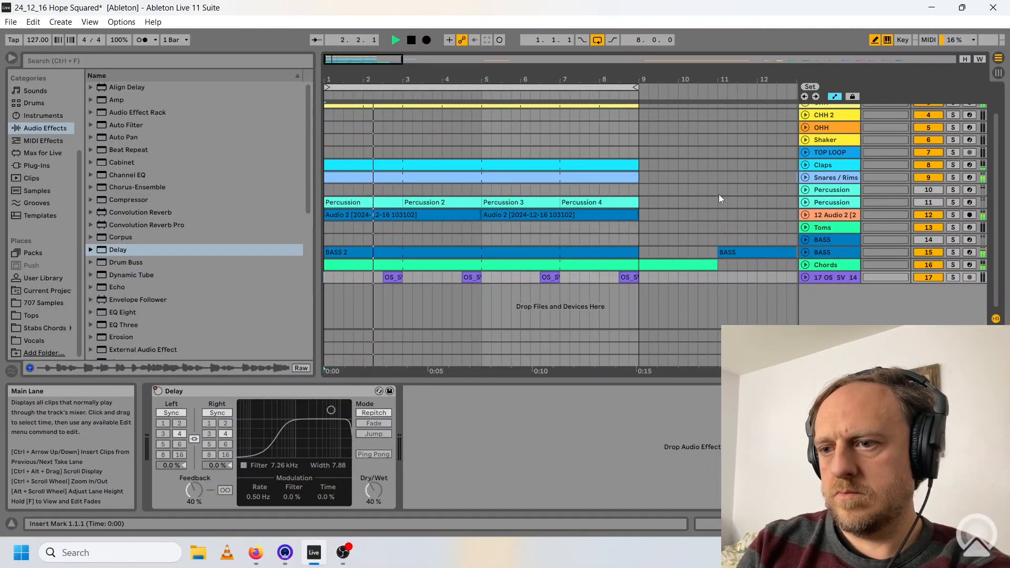
scroll(718, 194, "up", 2)
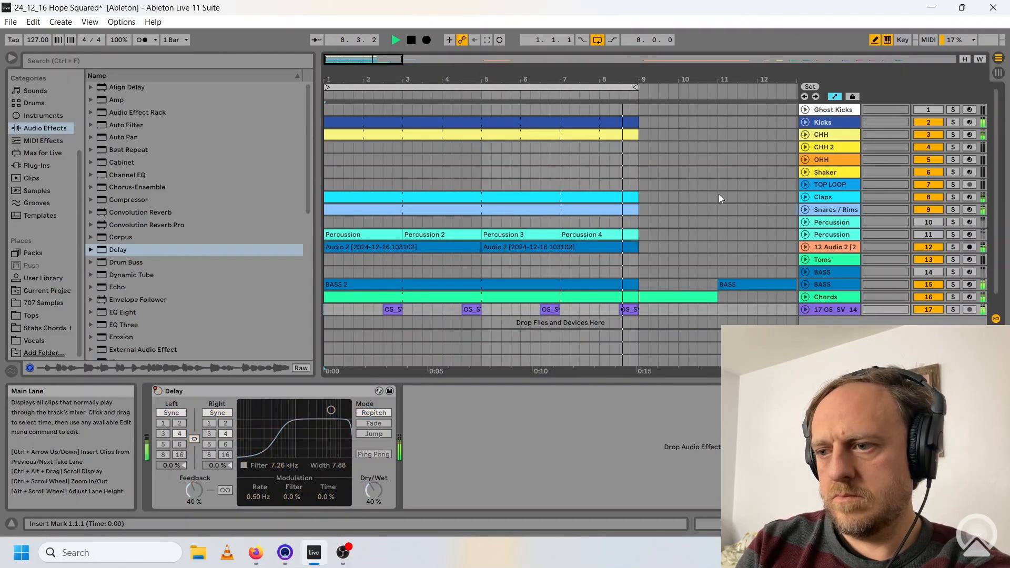
left_click(805, 309)
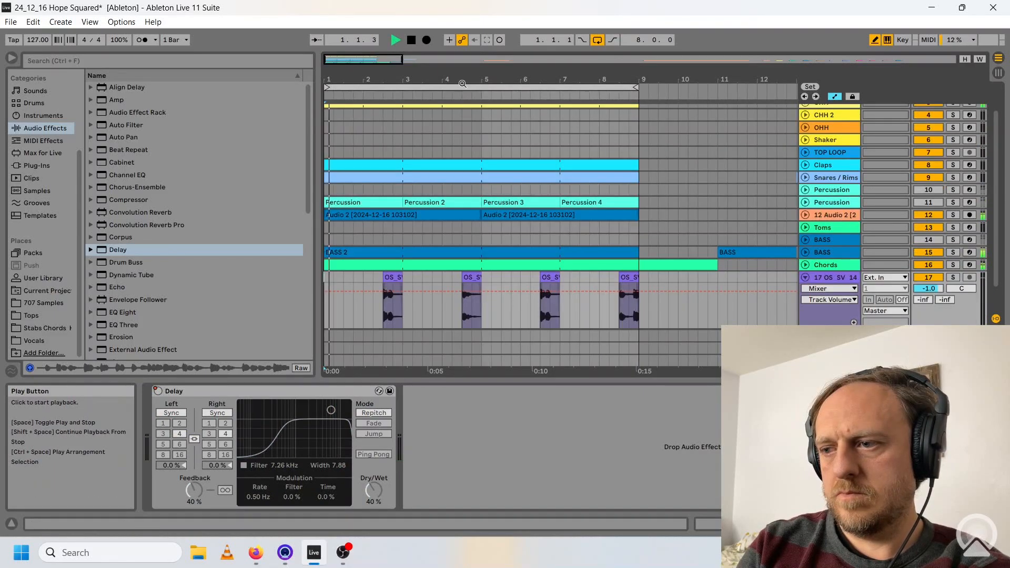
left_click(804, 278)
scroll(720, 198, "up", 2)
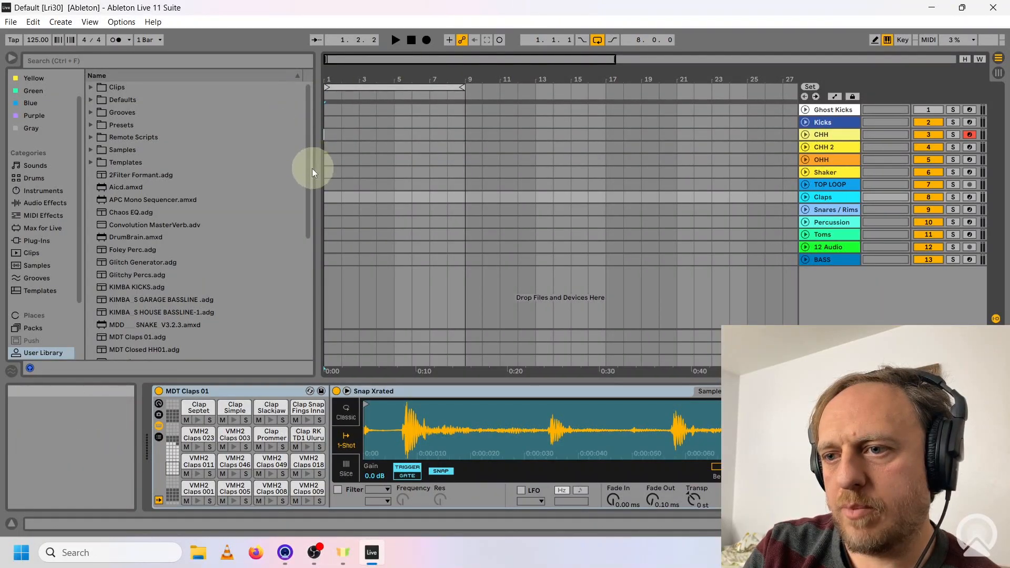
Load the RANDOM Metal plug-in onto a new MIDI track and insert STING!64 by SKINNERBOX before it.
left_click_drag(306, 175, 307, 152)
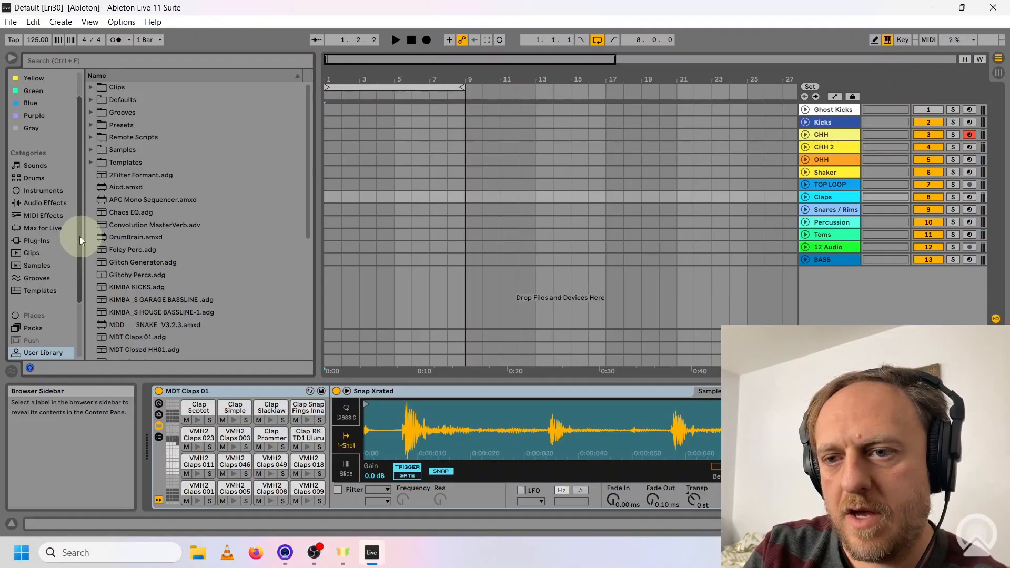
left_click_drag(77, 239, 78, 310)
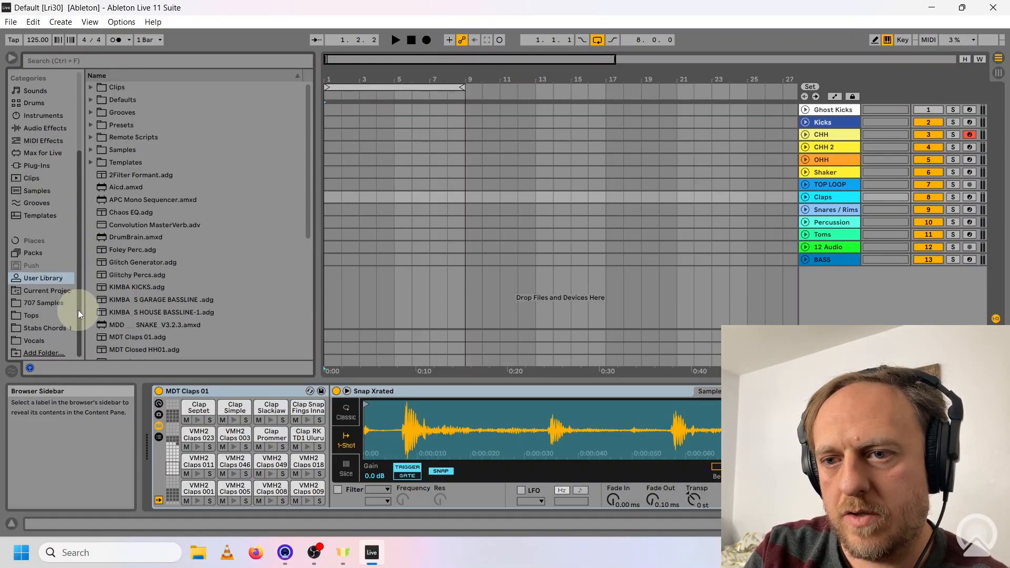
left_click(45, 163)
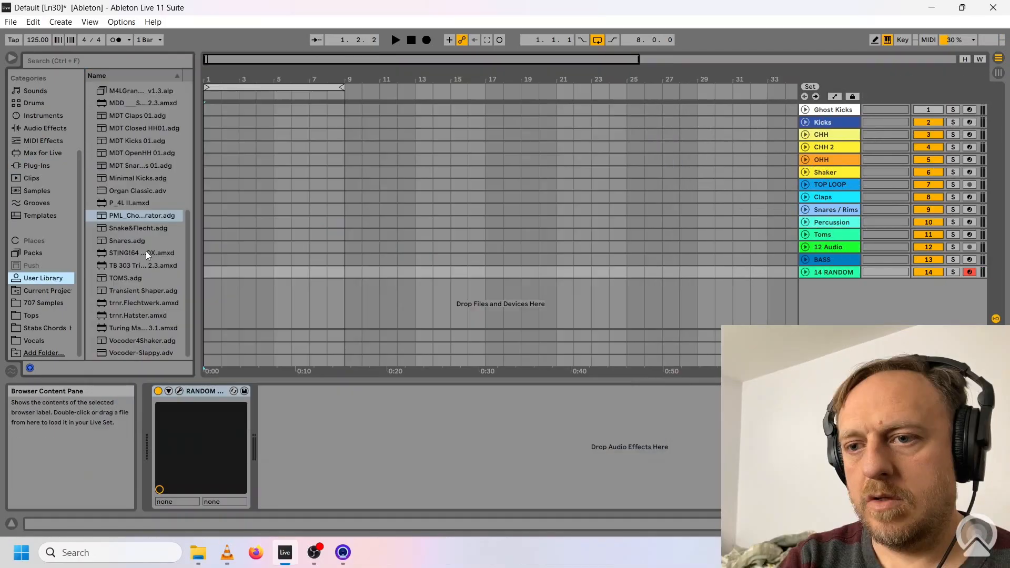
left_click_drag(147, 251, 156, 409)
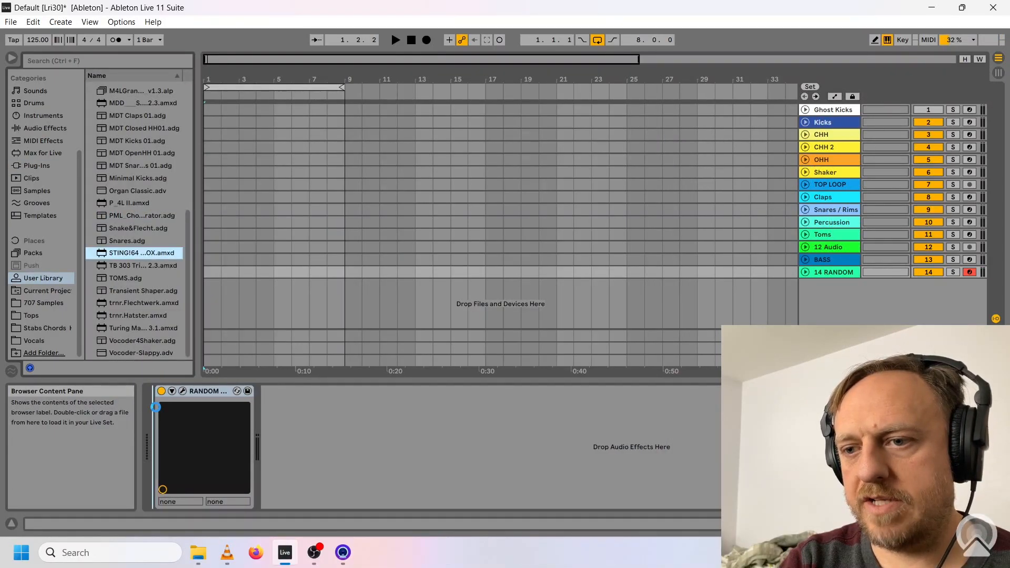
left_click_drag(156, 407, 157, 409)
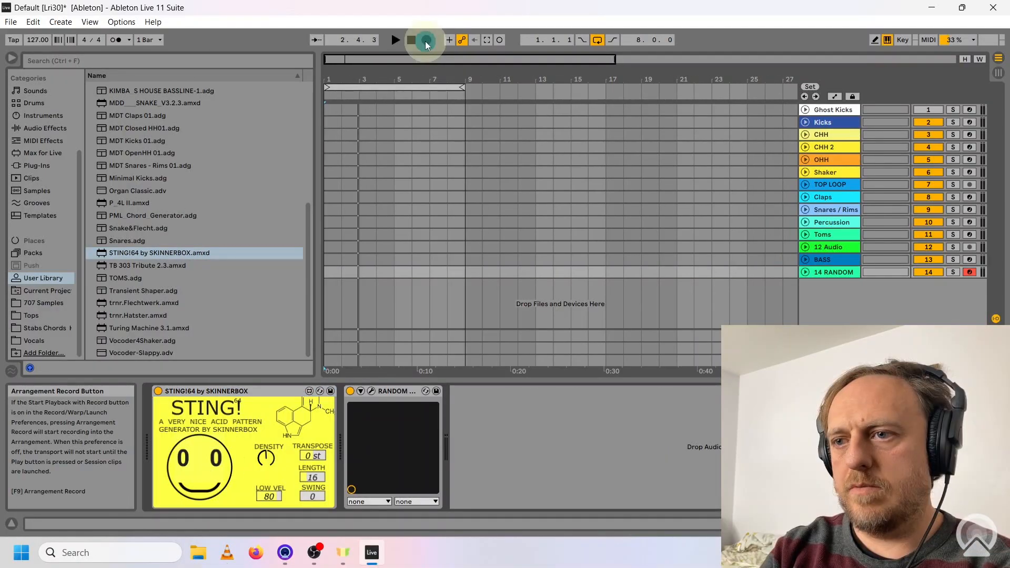
Try to record the STING!64 pattern directly on the RANDOM Metal track at 127 BPM.
left_click(424, 41)
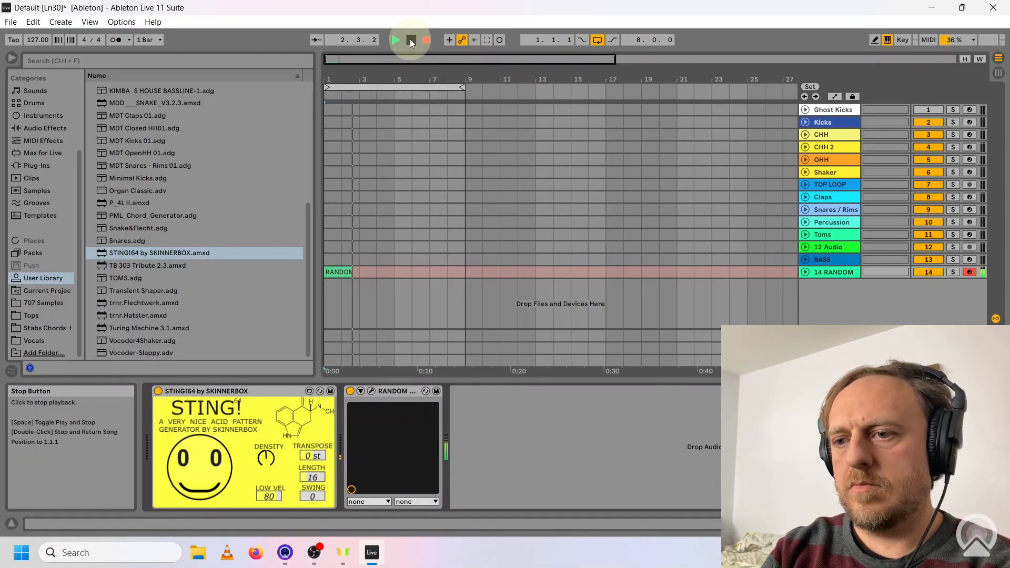
left_click(411, 41)
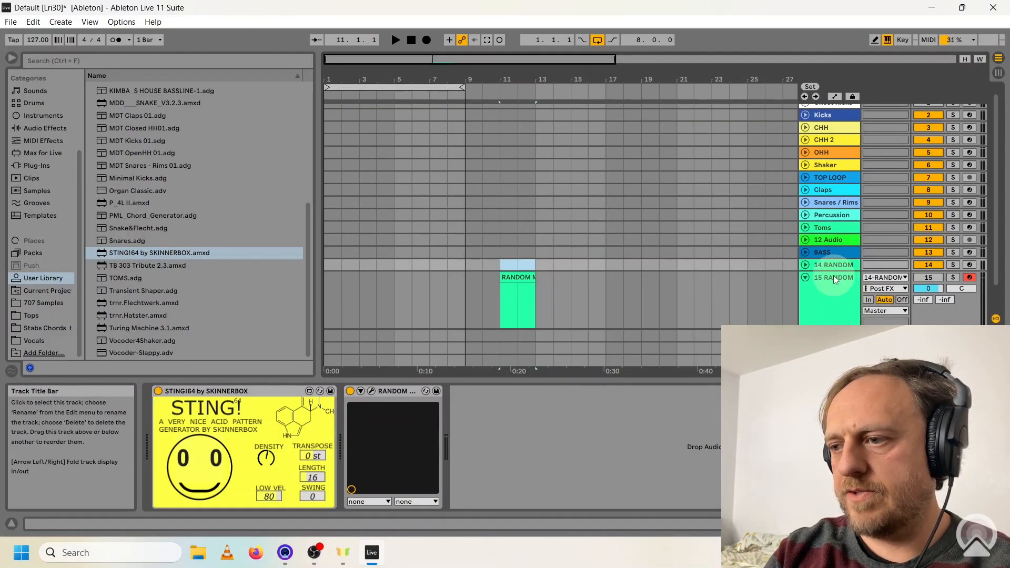
Set up a duplicate RANDOM Metal track fed by 14-RANDOM Post FX, without STING!64, and delete its copied clip at bar 11.
left_click(834, 278)
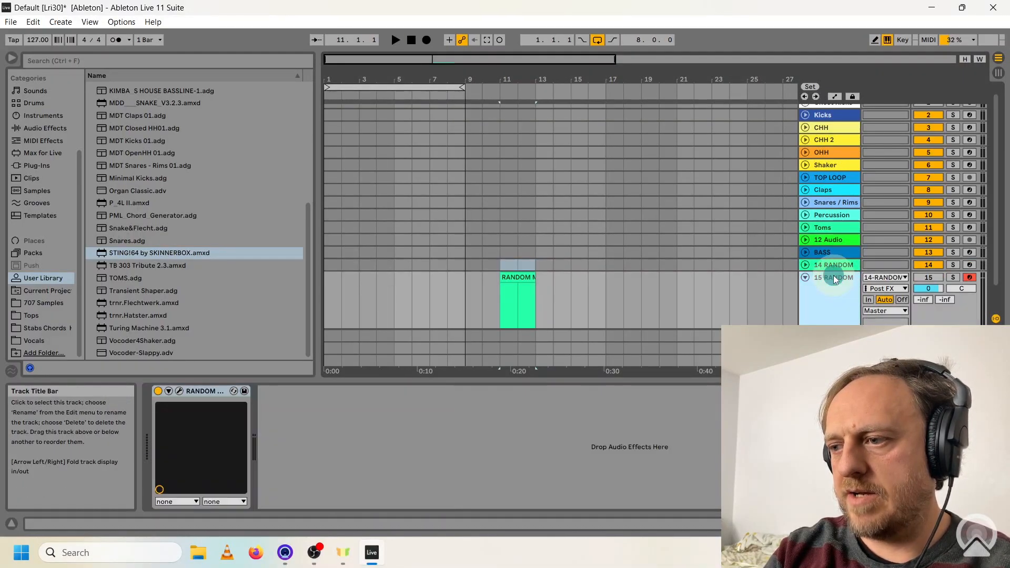
left_click(519, 277)
key("Delete")
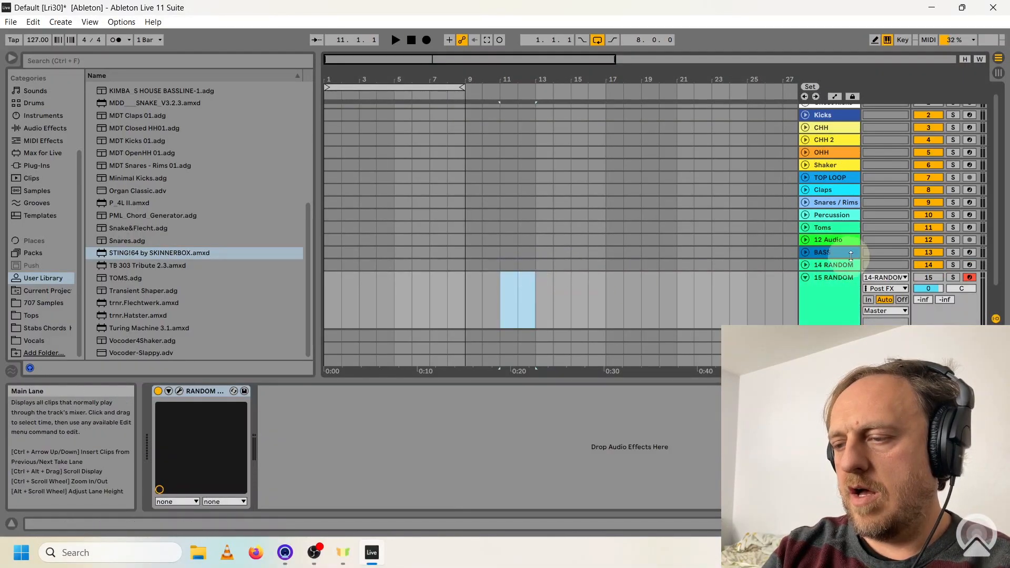
left_click(831, 276)
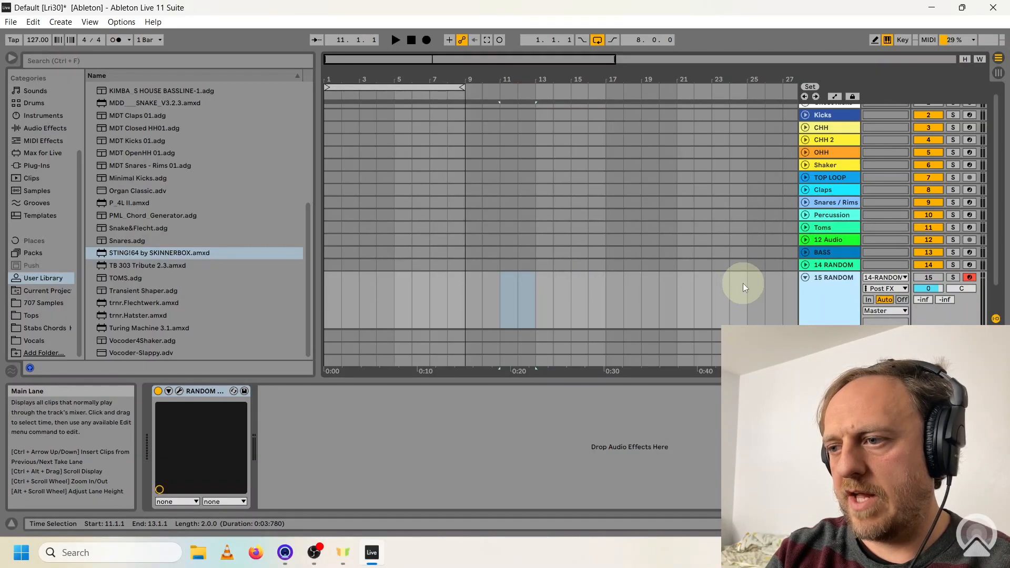
Record several STING!64 takes onto track 15 and arrange them as two-bar clips filling a 16-bar loop.
left_click(426, 40)
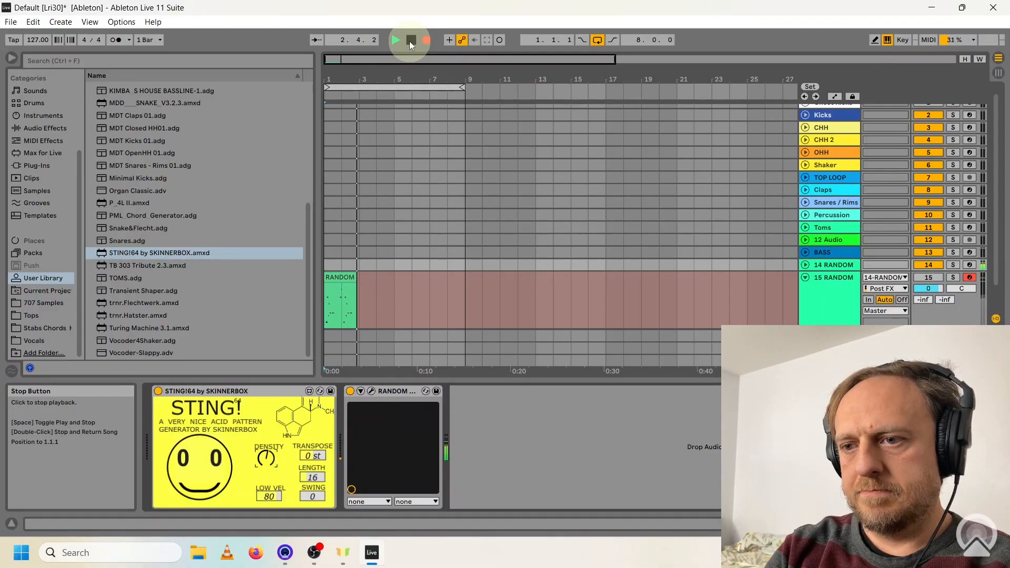
left_click(410, 41)
left_click(353, 277)
left_click_drag(352, 277, 482, 277)
left_click(427, 40)
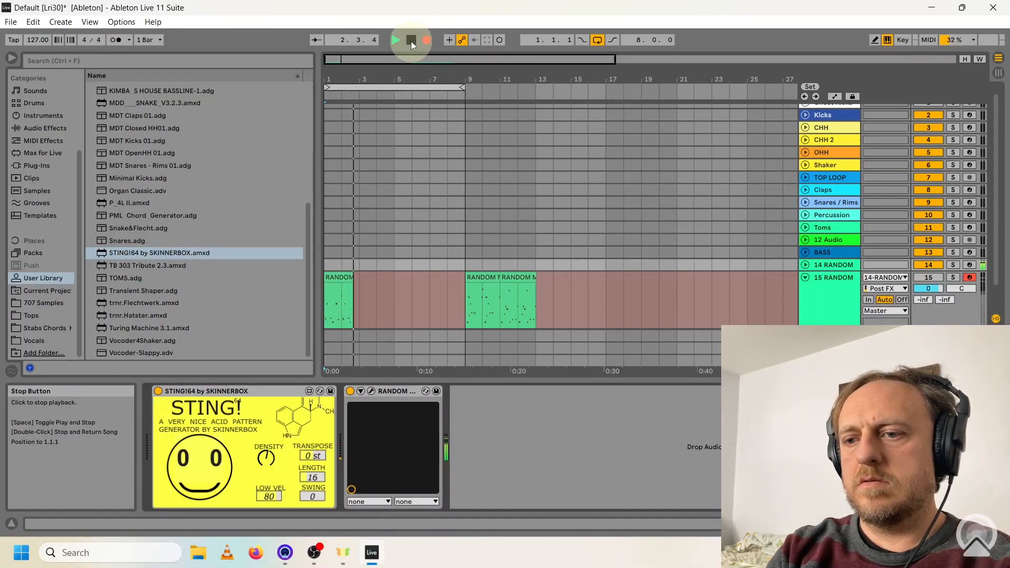
left_click(411, 41)
left_click(422, 40)
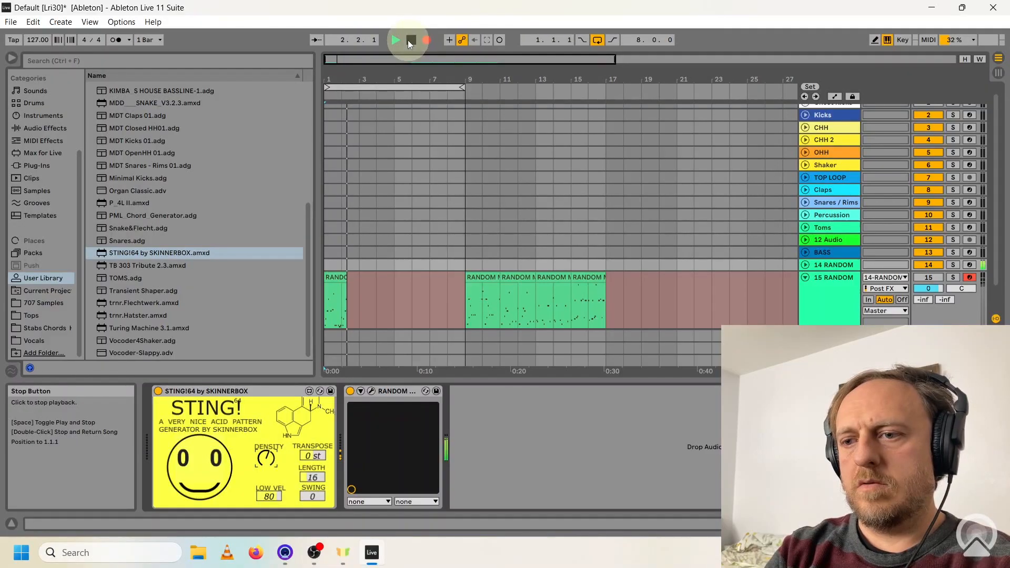
left_click(410, 42)
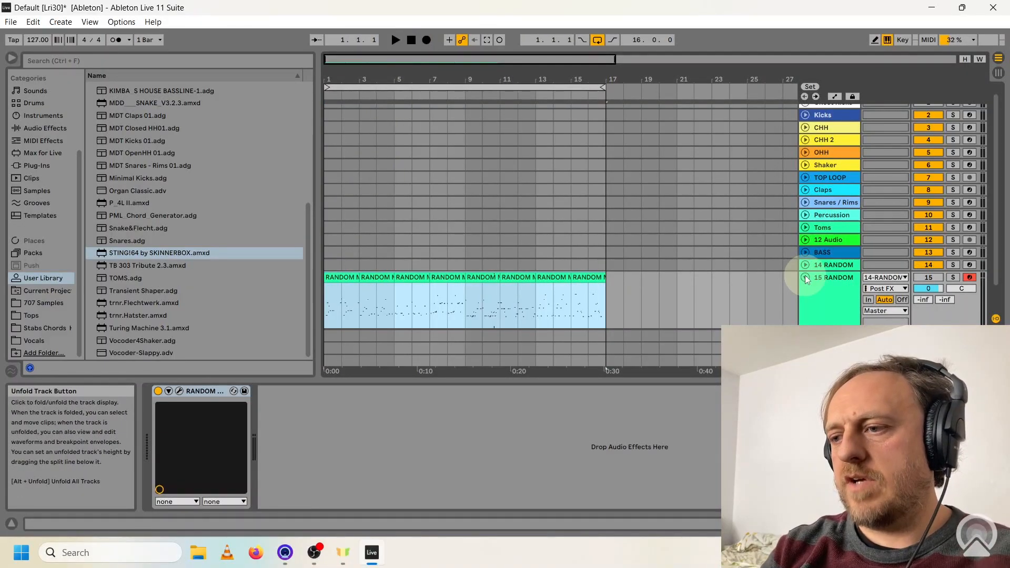
left_click(805, 278)
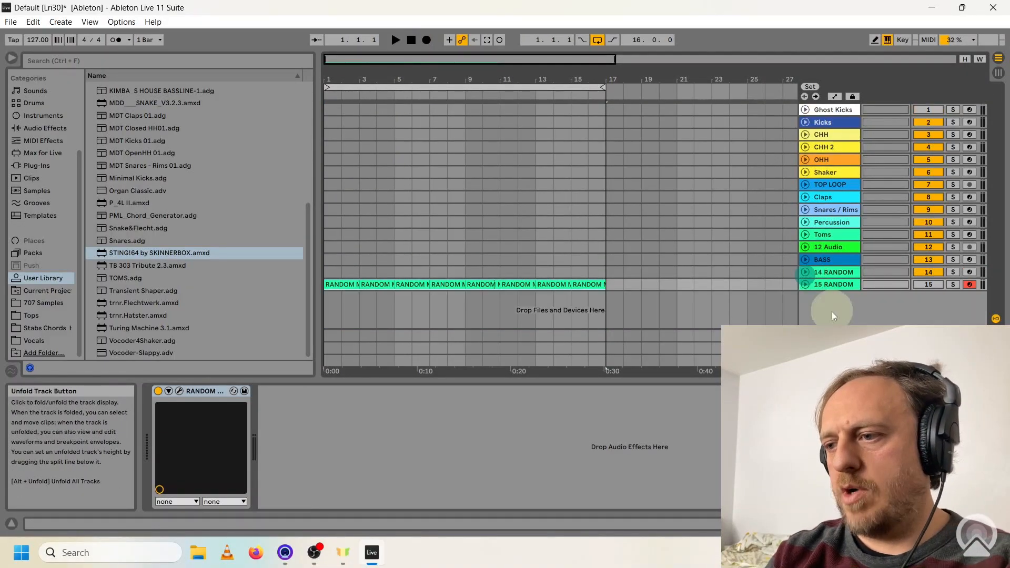
Insert an audio track below track 15, arm it with 15-RANDOM Post Mixer as input, and set its volume to -5 dB.
left_click(805, 284)
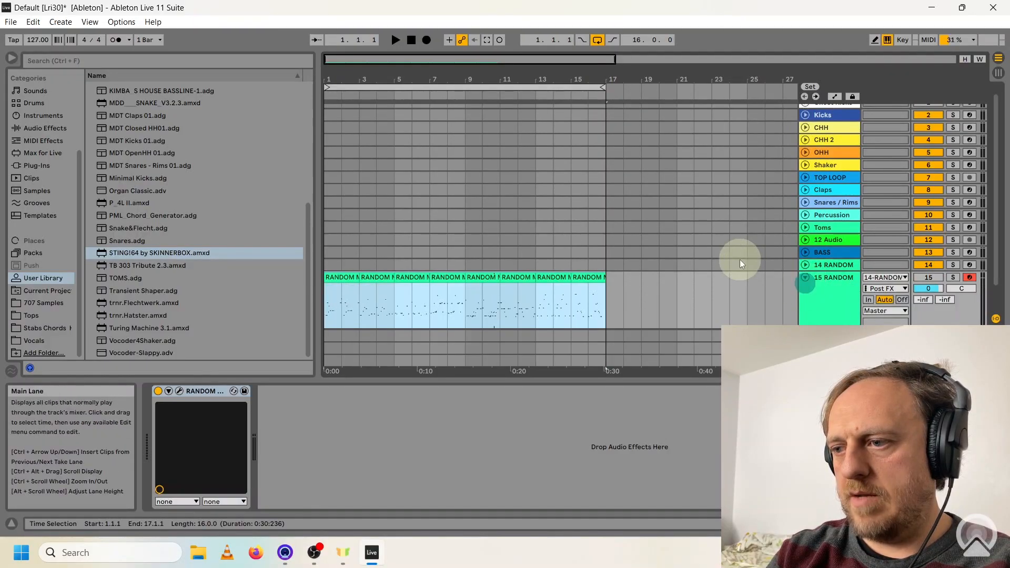
scroll(739, 260, "down", 2)
right_click(838, 316)
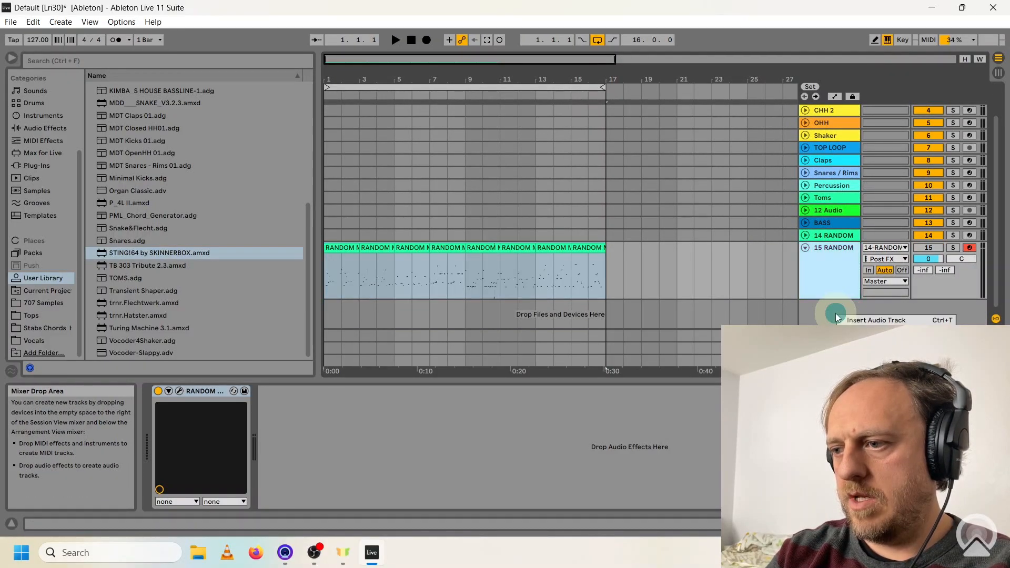
left_click(855, 321)
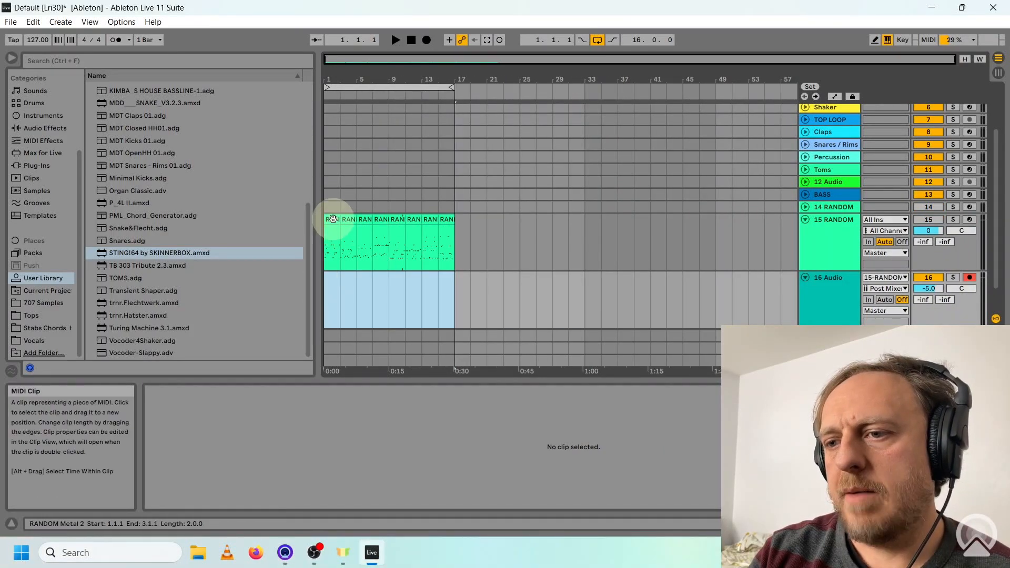
left_click(330, 218)
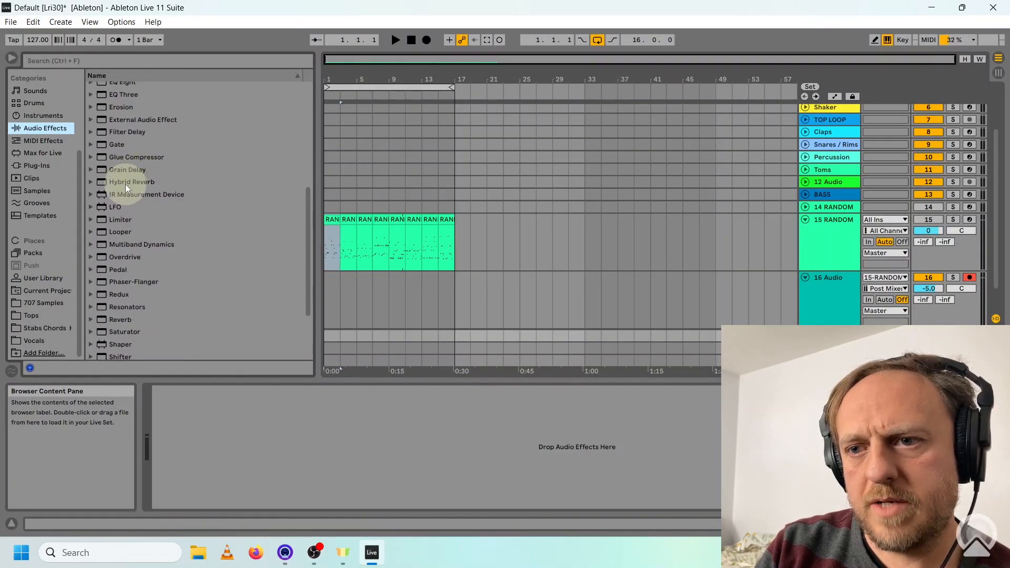
Set up Hybrid Reverb on return A and show the automation of track 15's send to it.
left_click_drag(125, 184, 270, 418)
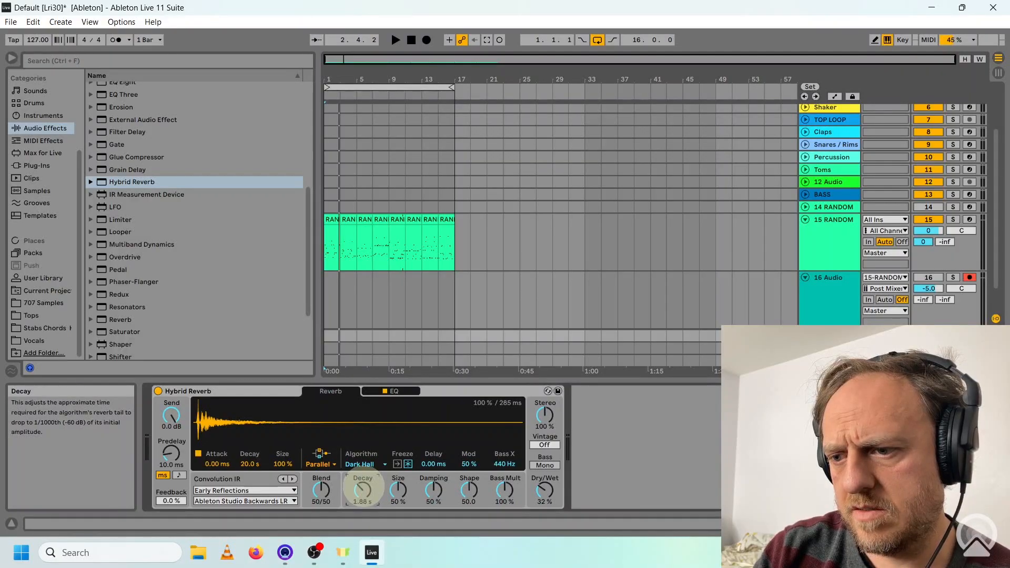
right_click(923, 242)
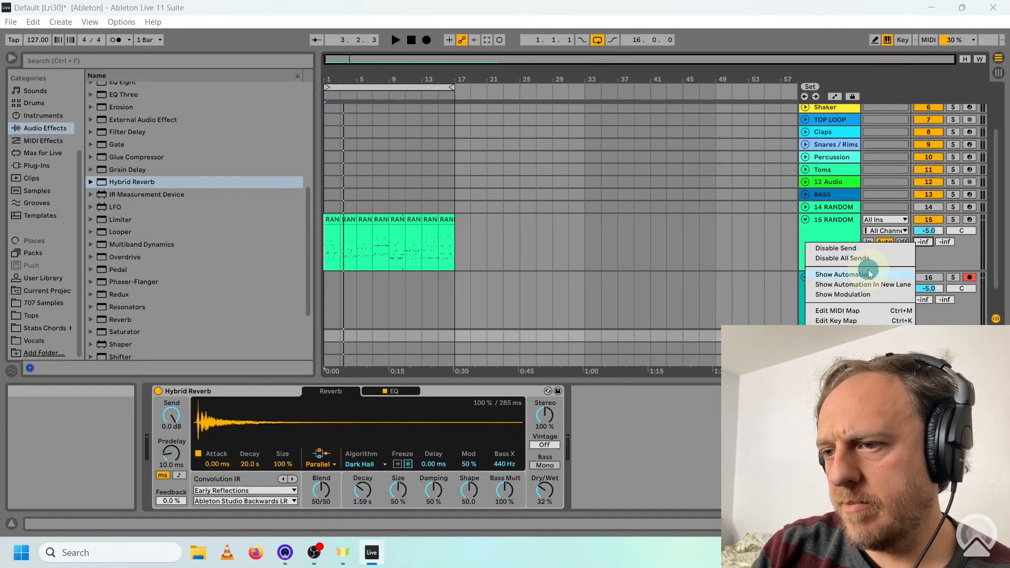
left_click(868, 273)
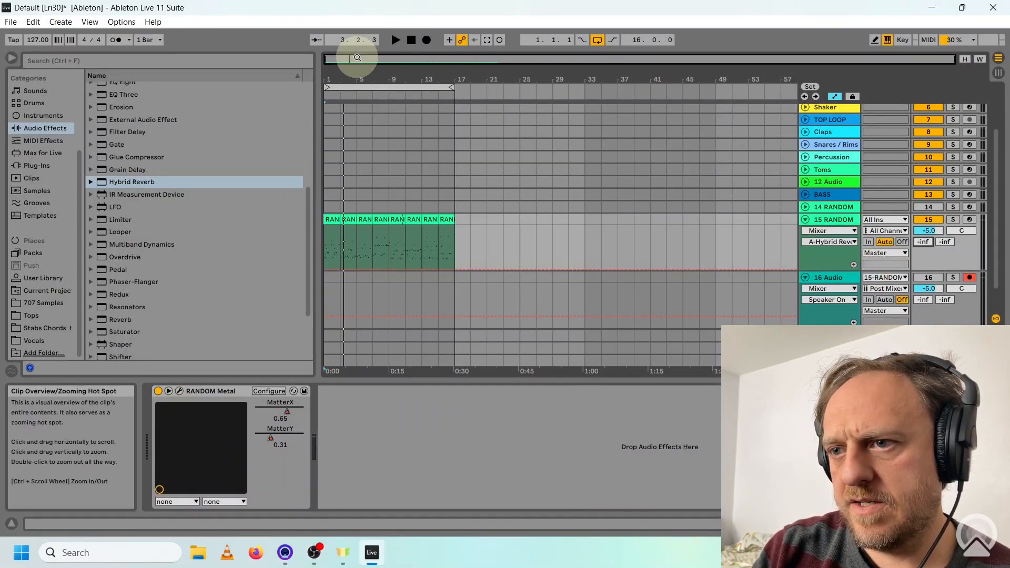
Draw on-off automation for track 15's Hybrid Reverb send across the 16-bar loop and play it.
left_click_drag(357, 58, 361, 64)
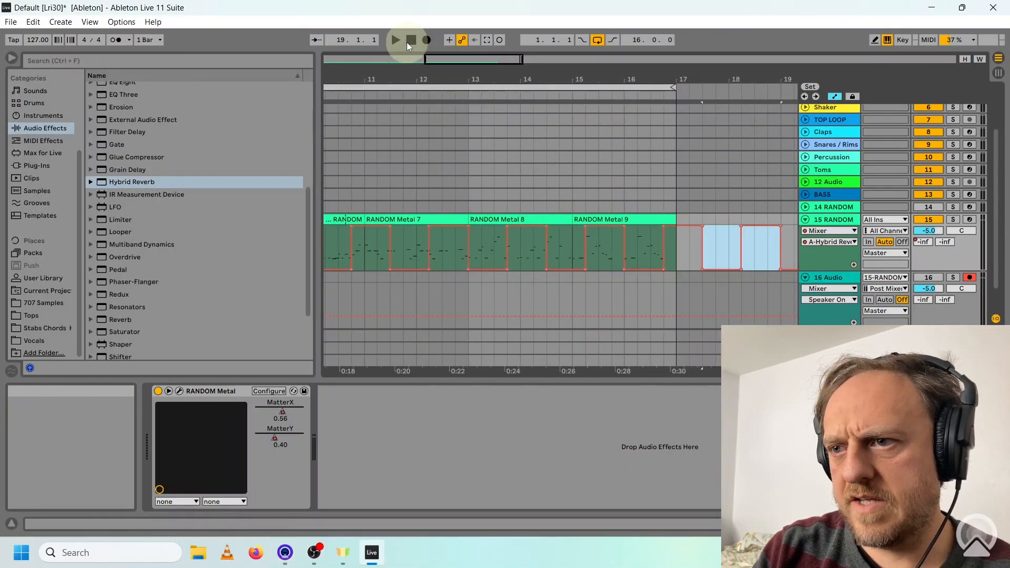
left_click(408, 44)
left_click(395, 40)
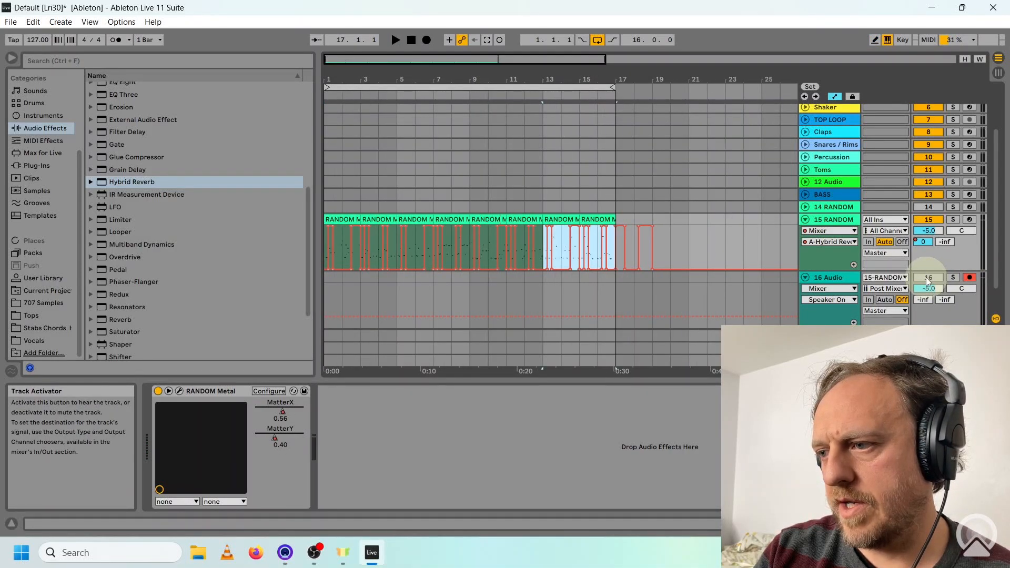
Record track 15's automated RANDOM Metal output onto the 16 Audio track across the 16-bar loop.
left_click(925, 277)
left_click(425, 40)
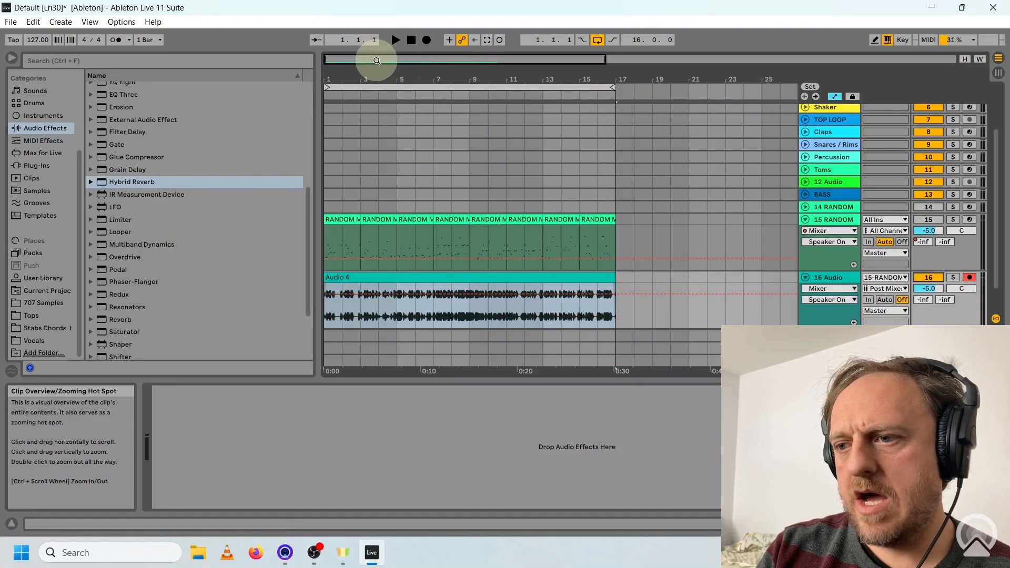
left_click_drag(376, 60, 349, 55)
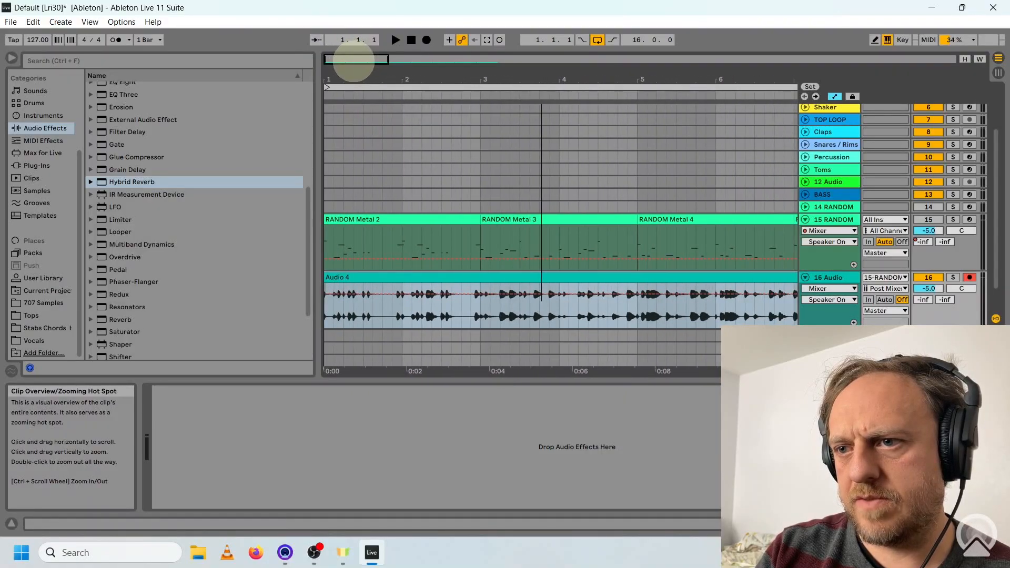
left_click(875, 41)
left_click(874, 41)
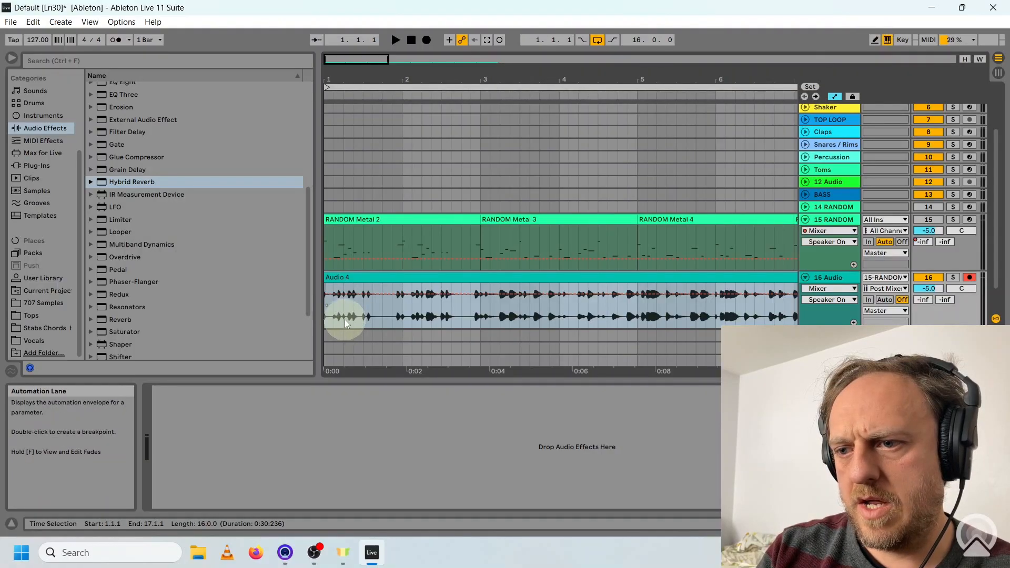
Split the recorded 16 Audio clip into short slices around the hits in bars 1 and 2.
left_click_drag(345, 320, 361, 280)
key("ctrl+e")
left_click_drag(396, 323, 405, 296)
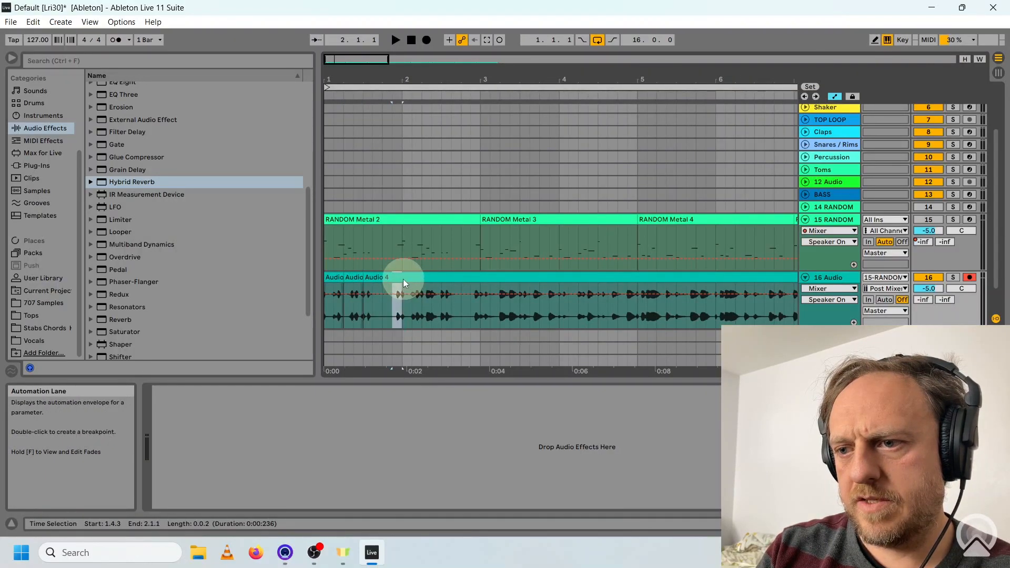
key("ctrl+e")
key("shift+Tab")
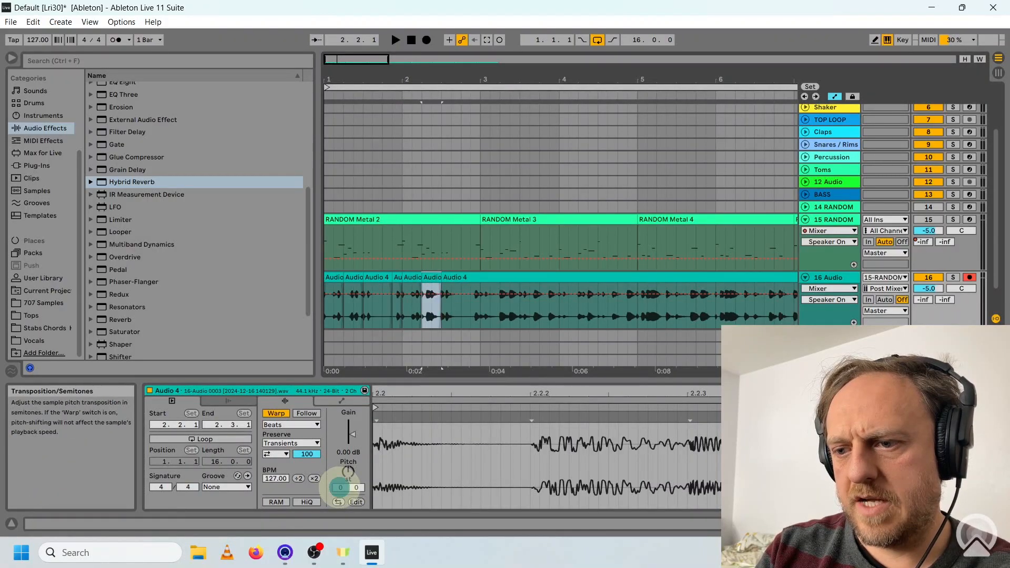
left_click(339, 487)
key("ctrl+e")
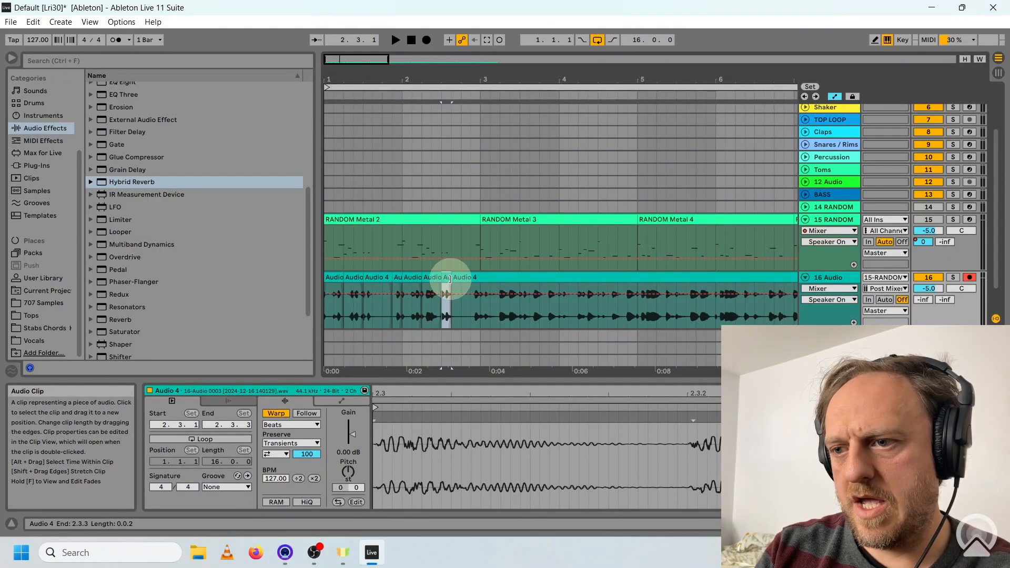
key("ctrl+z")
Cut further slices along the 16 Audio clip across the 16-bar loop, and reverse and transpose selected slices.
left_click_drag(461, 286, 692, 280)
key("ctrl+e")
key("r")
key("ctrl+e")
left_click(339, 487)
key("r")
key("r")
key("r")
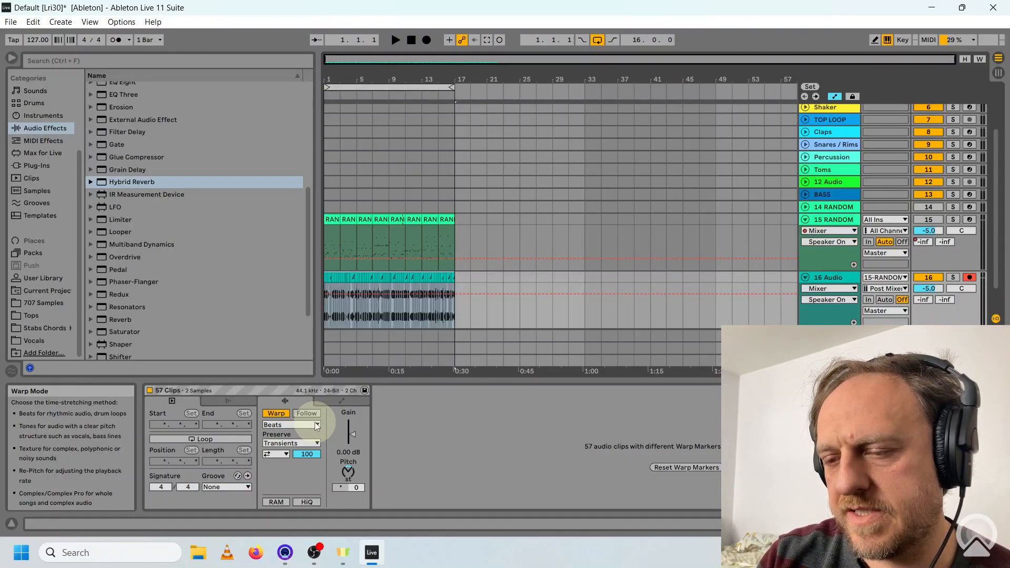
Set the warp mode of all the 16 Audio slices to Texture and play the loop from the start.
left_click(318, 424)
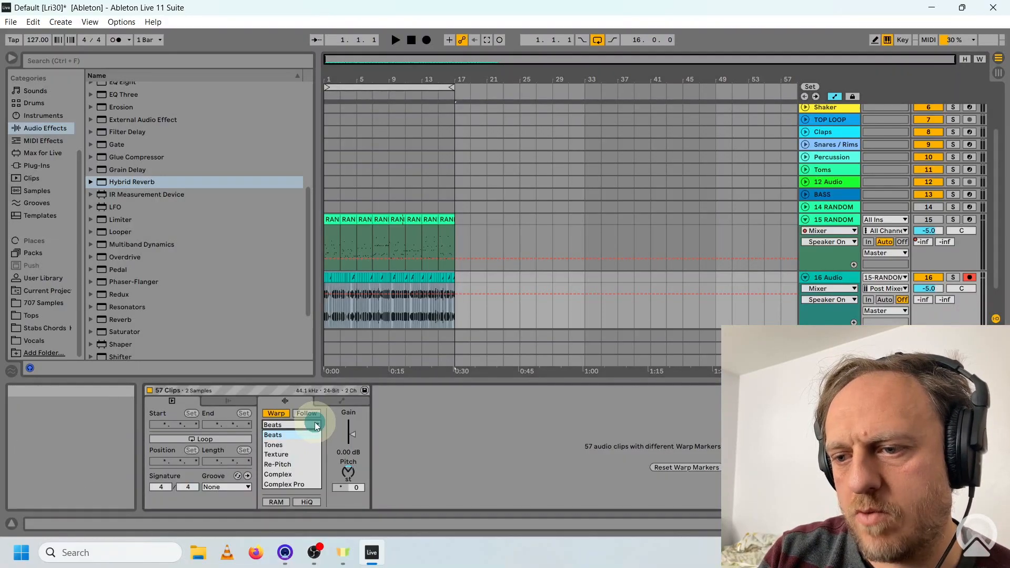
left_click(292, 454)
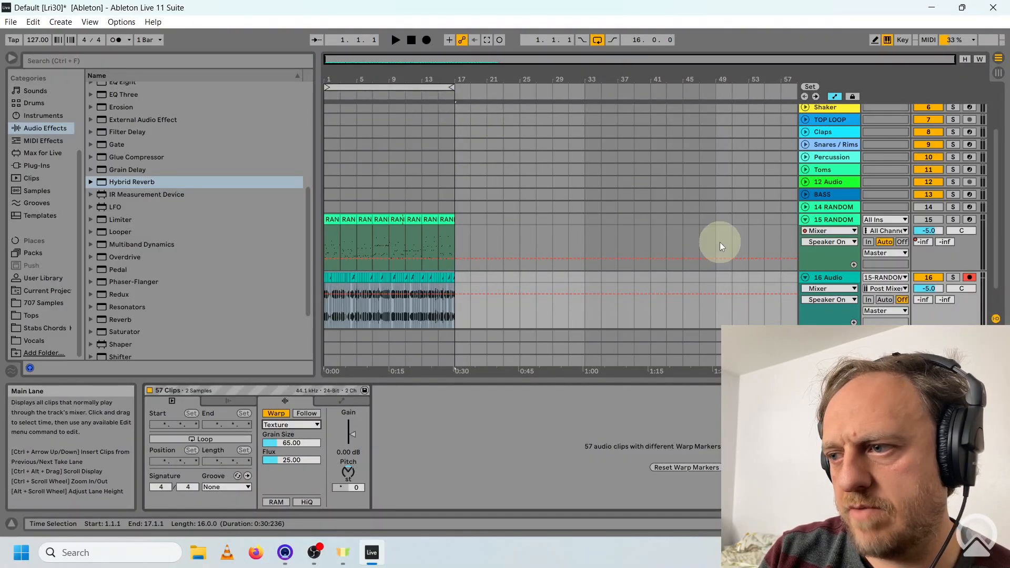
left_click(409, 39)
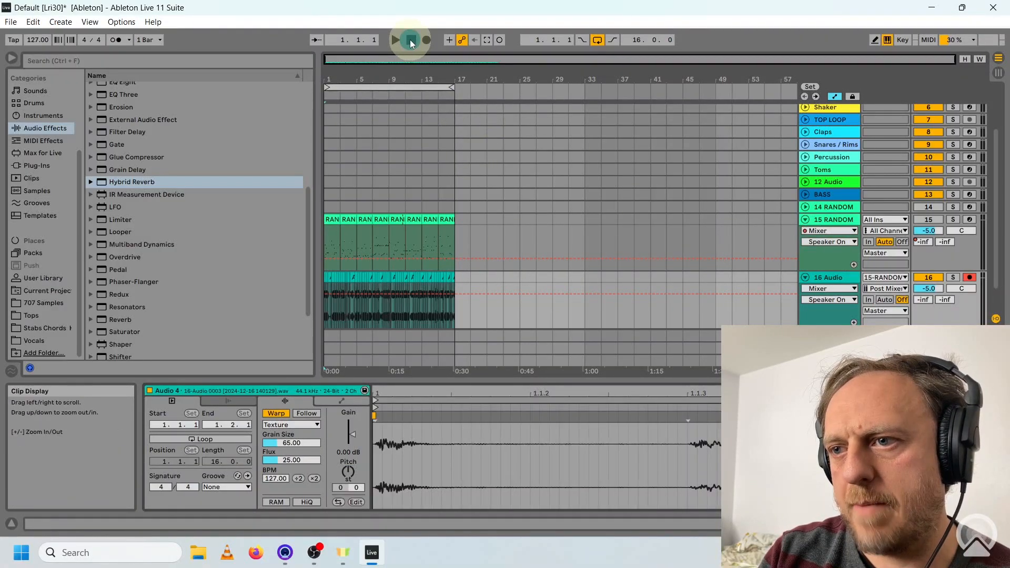
left_click(394, 41)
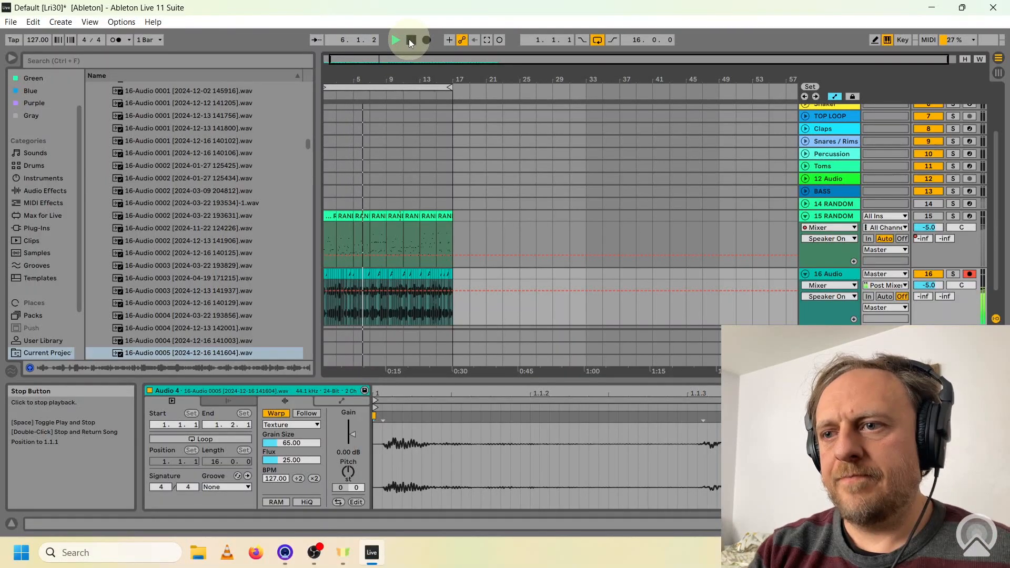
left_click(410, 42)
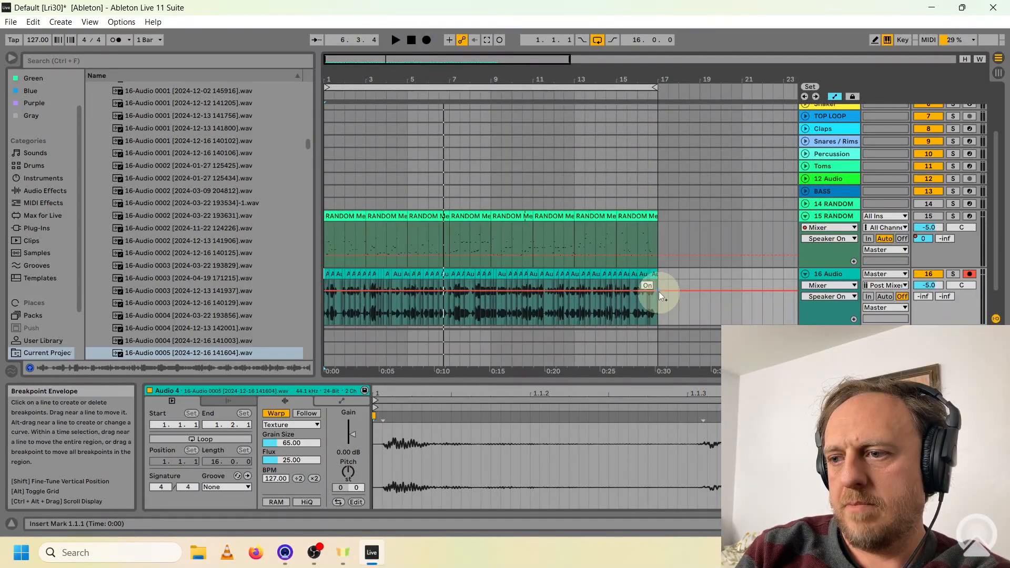
Consolidate all the 16 Audio slices into one 16-bar clip.
left_click(654, 284)
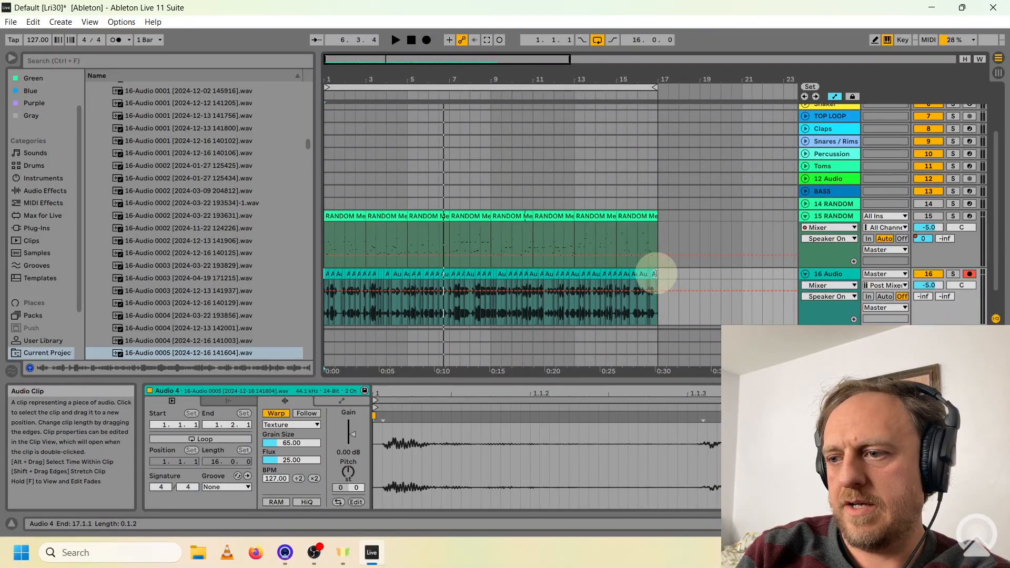
key("ctrl+j")
left_click(389, 314)
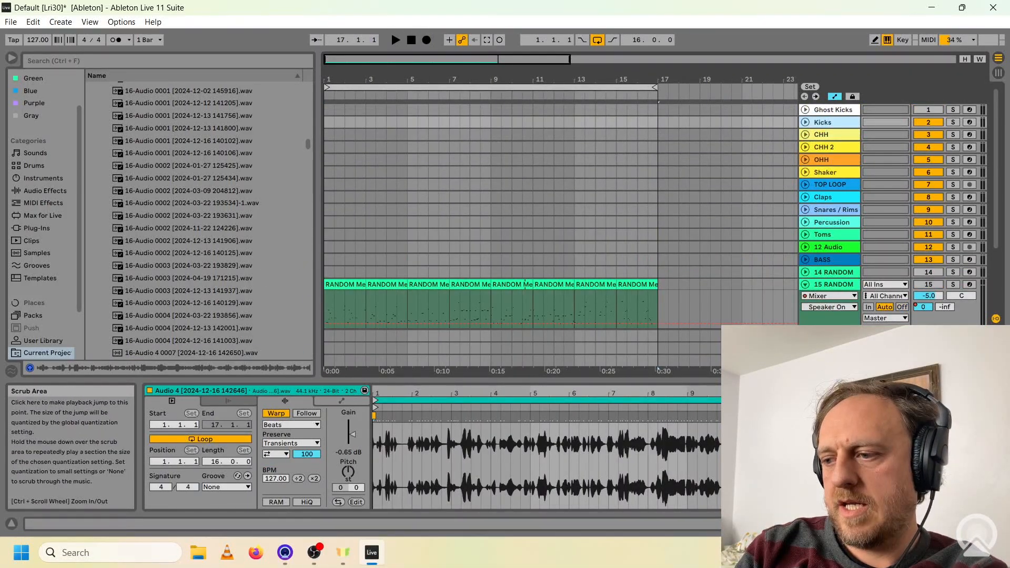
Audition the VMH2 Bassdrum samples in the Kicks track's Drum Rack.
left_click(915, 524)
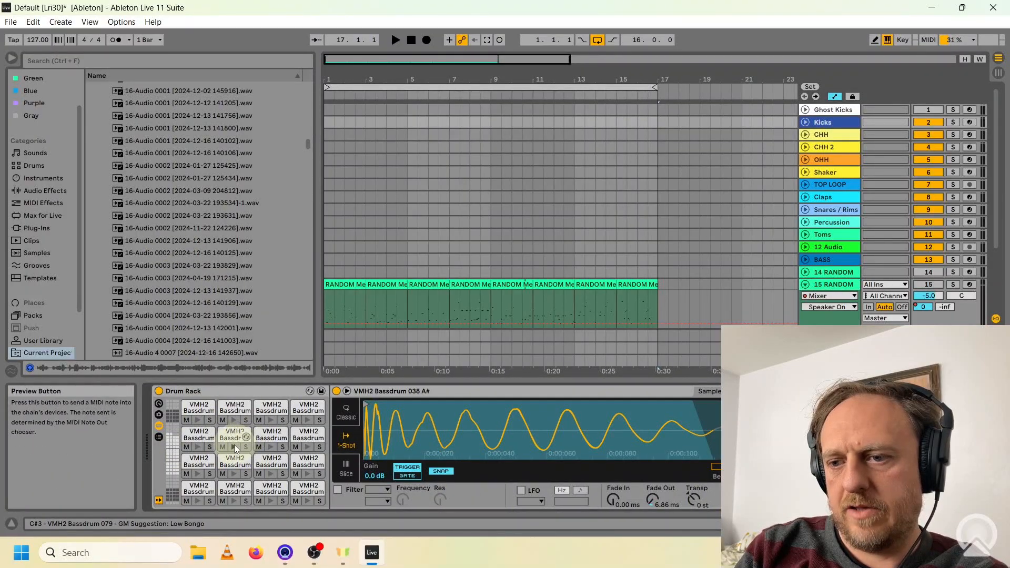
left_click(272, 448)
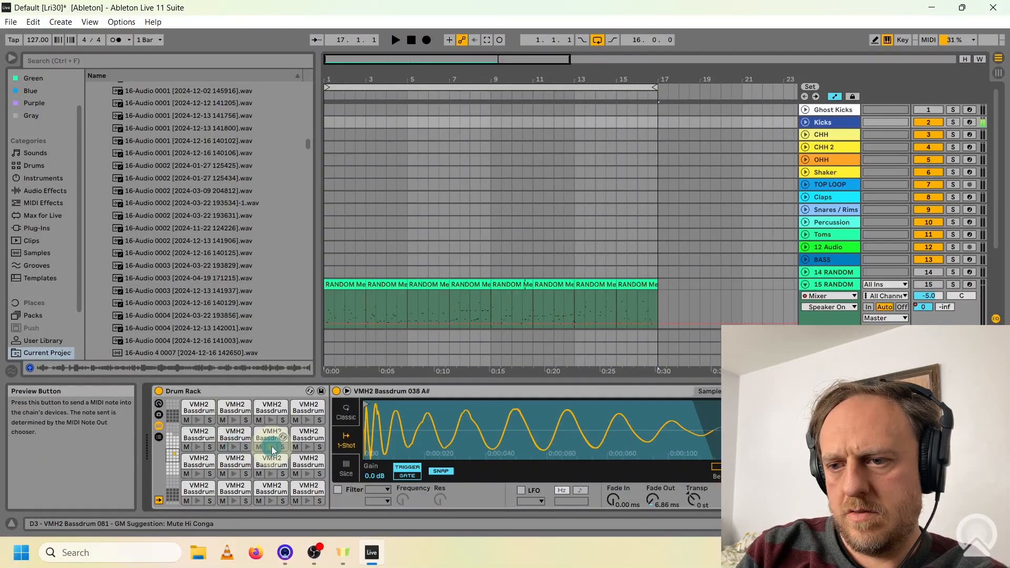
left_click(273, 421)
left_click(307, 424)
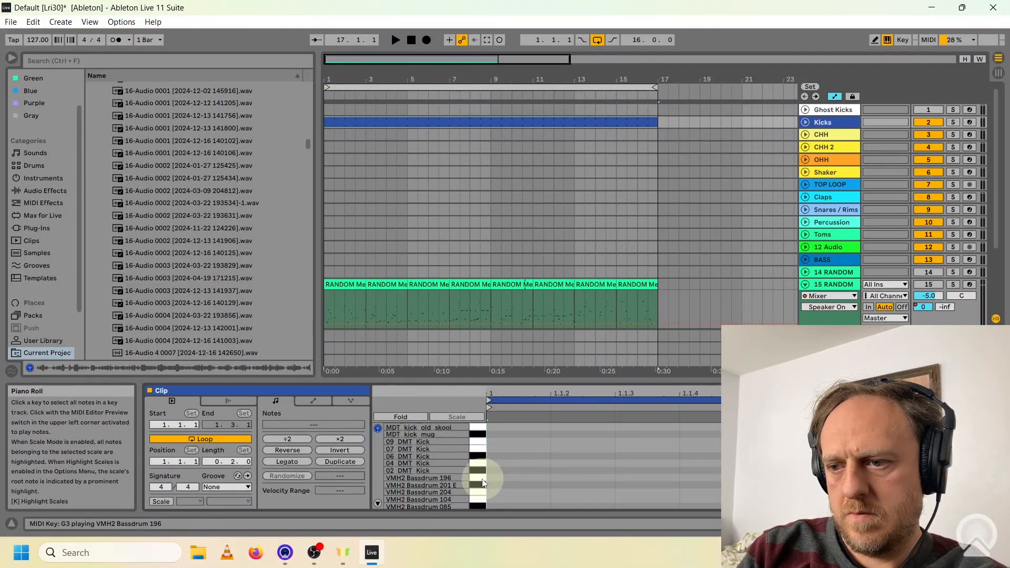
left_click(480, 477)
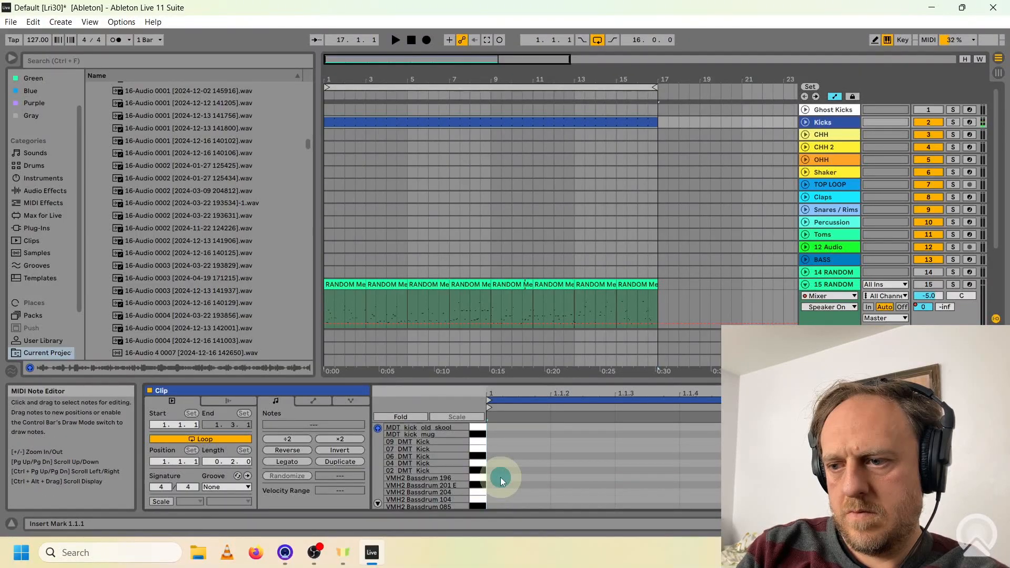
Add a VMH2 Bassdrum 196 note at 1.1.1 in the Kicks clip, duplicate its loop to one bar, and play it.
double_click(500, 477)
left_click(340, 461)
key("space")
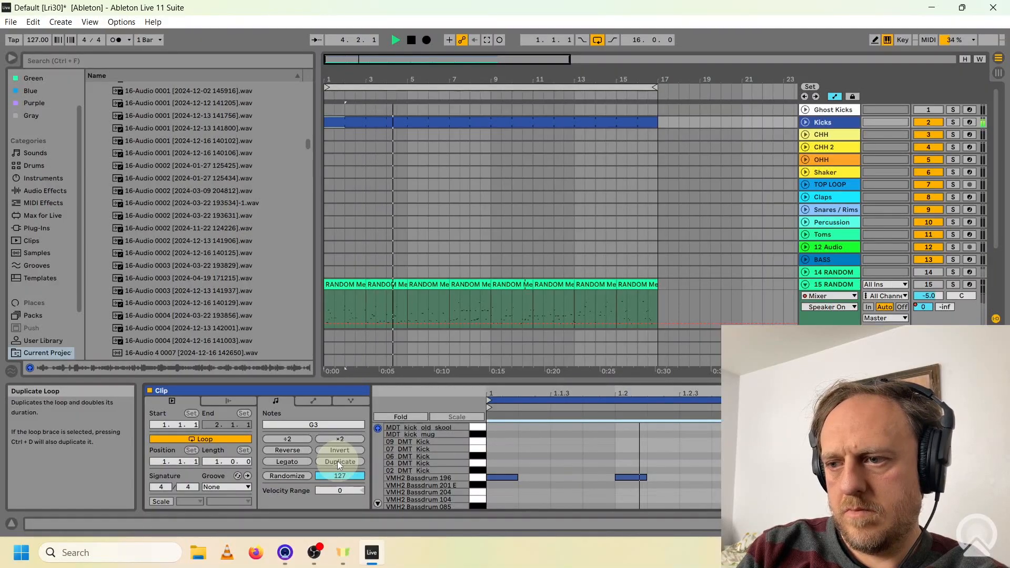
key("space")
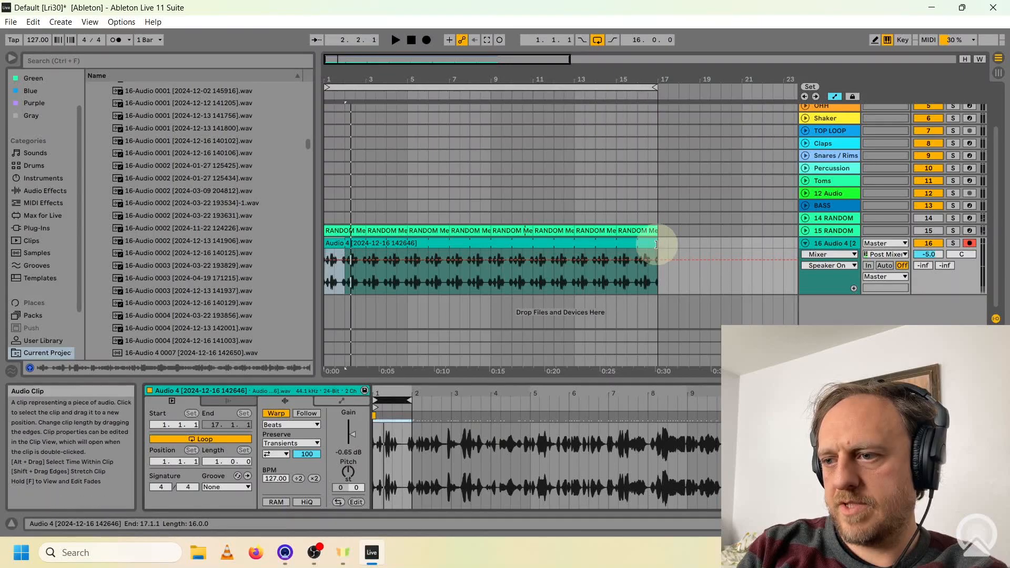
Play one-bar loops of the consolidated RANDOM Metal clip and keep copies of the chosen ones on track 16 beyond bar 17.
left_click_drag(656, 245, 682, 243)
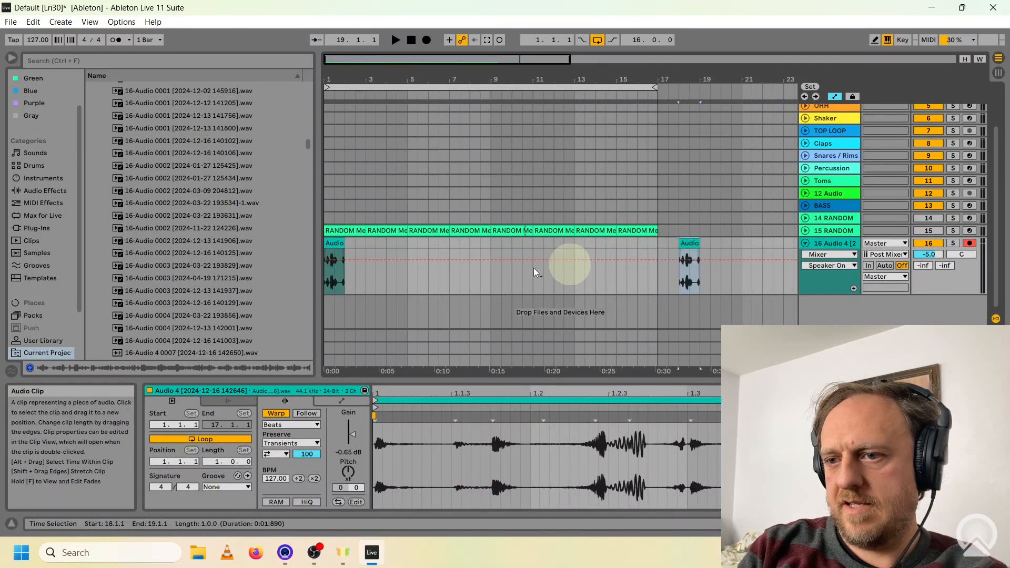
key("space")
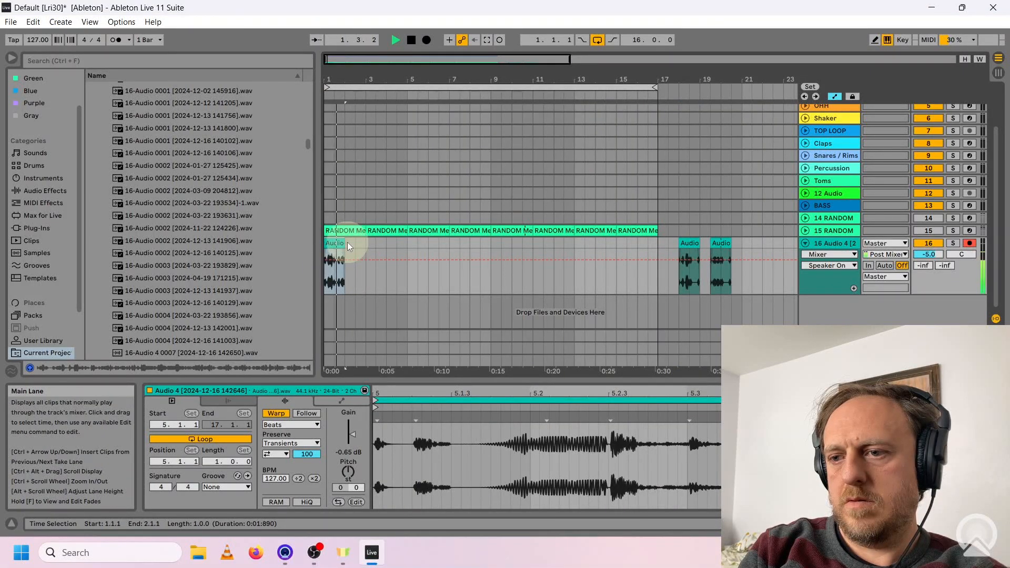
key("space")
left_click_drag(331, 242, 746, 242)
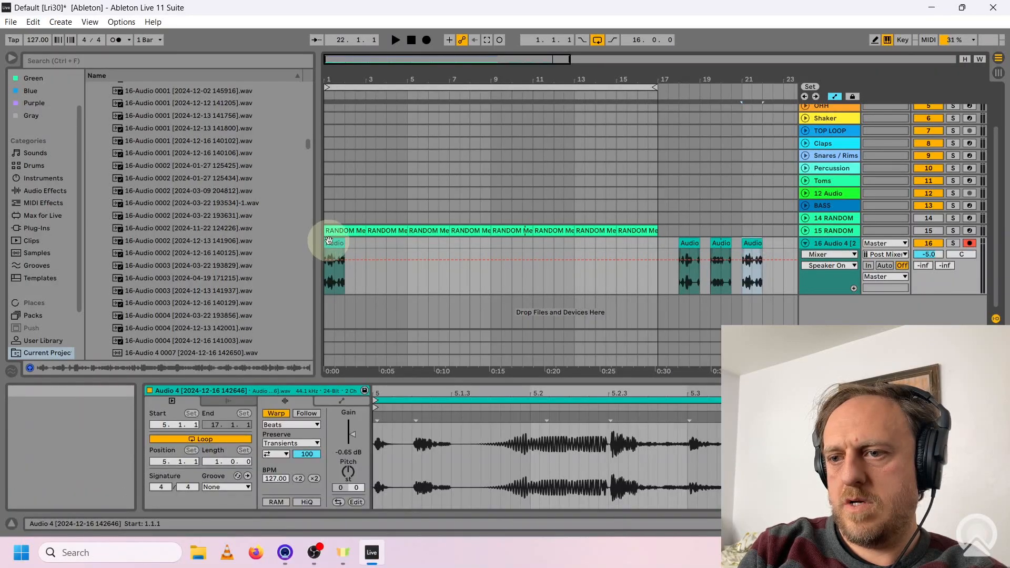
mouse_move(328, 240)
left_mouse_down()
mouse_move(654, 240)
mouse_move(339, 239)
left_mouse_up()
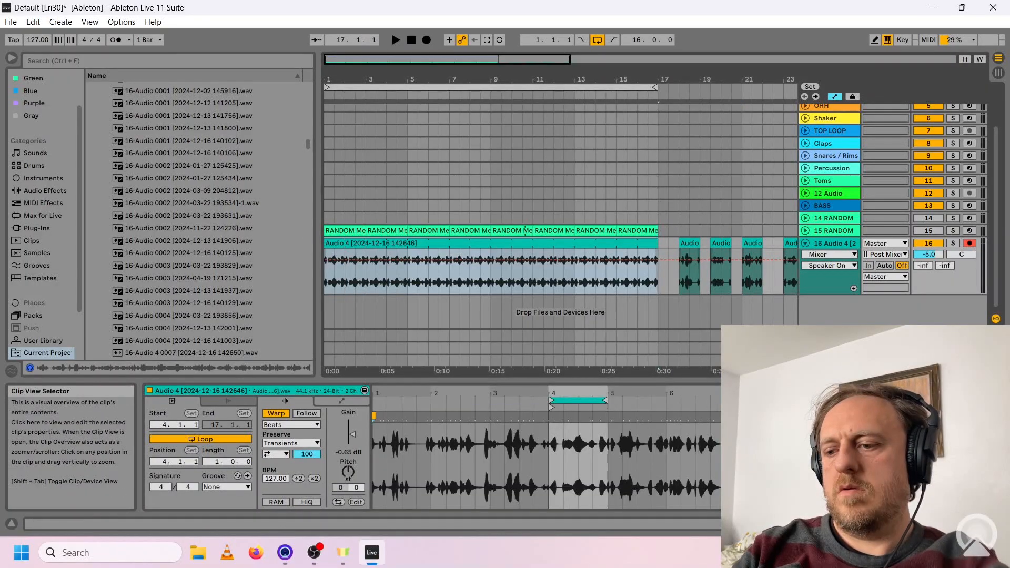
Audition one-bar loop positions of the consolidated clip from bar 4 onward, shifting the loop in half-bar steps.
key("space")
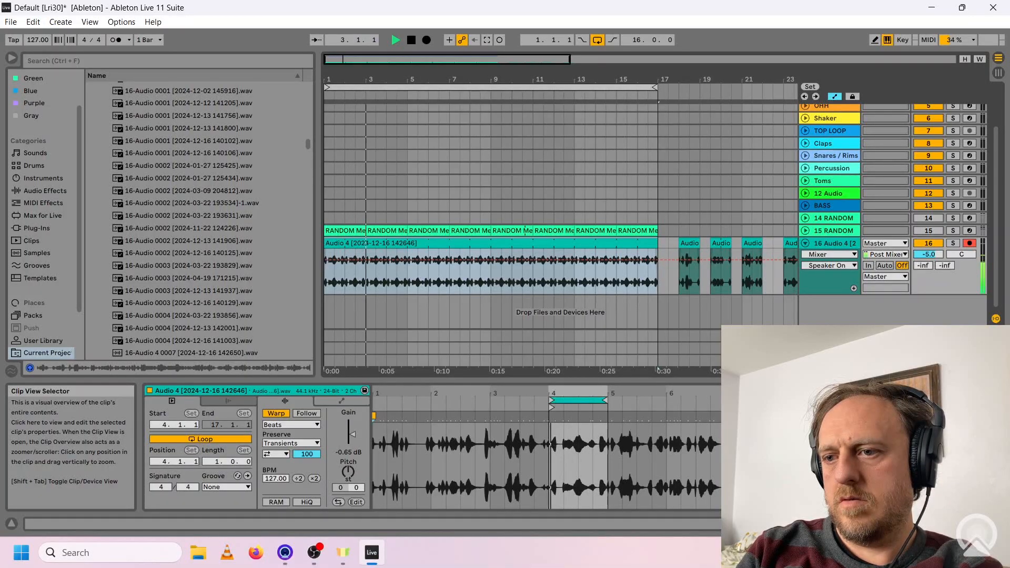
key("space")
key("space")
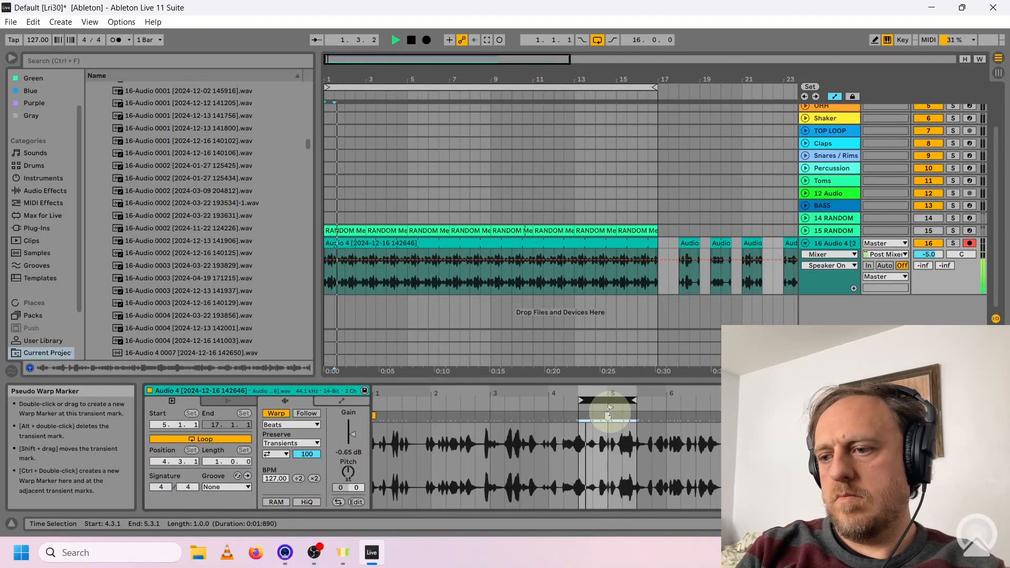
key("space")
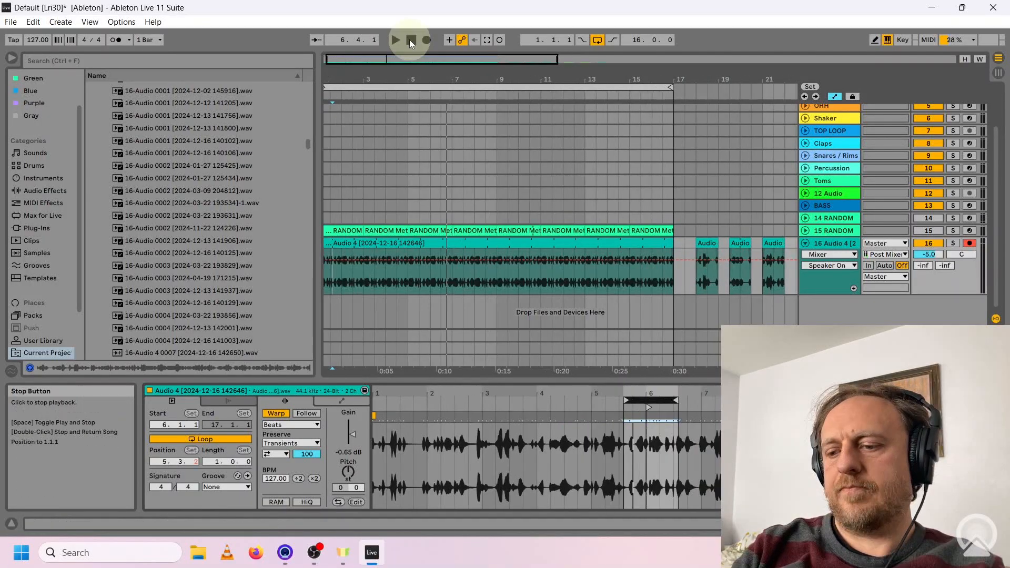
key("space")
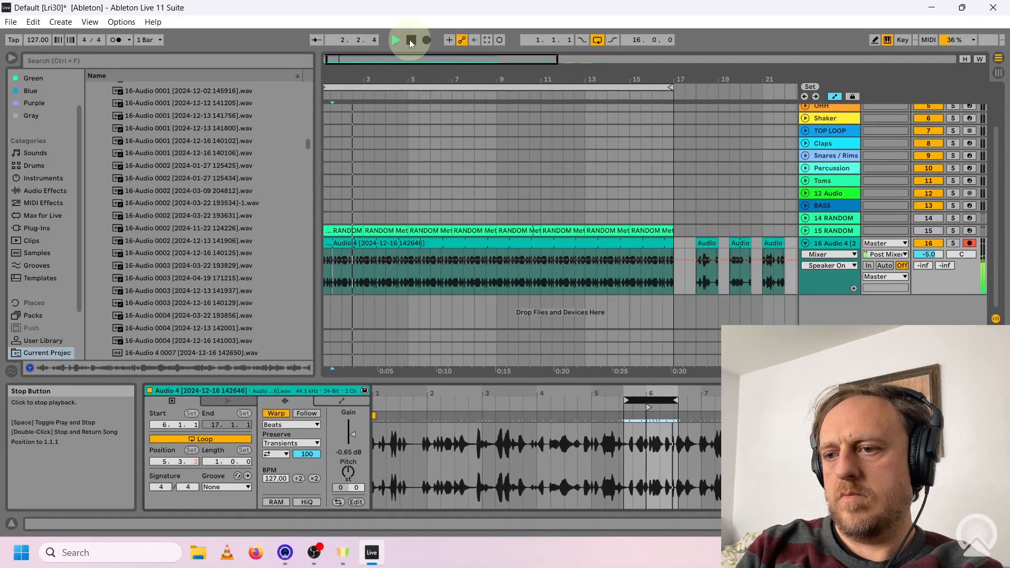
Give the one-bar excerpts stored beyond bar 17 on track 16 different clip colours.
left_click(412, 43)
left_click(358, 61)
left_click_drag(359, 61, 482, 58)
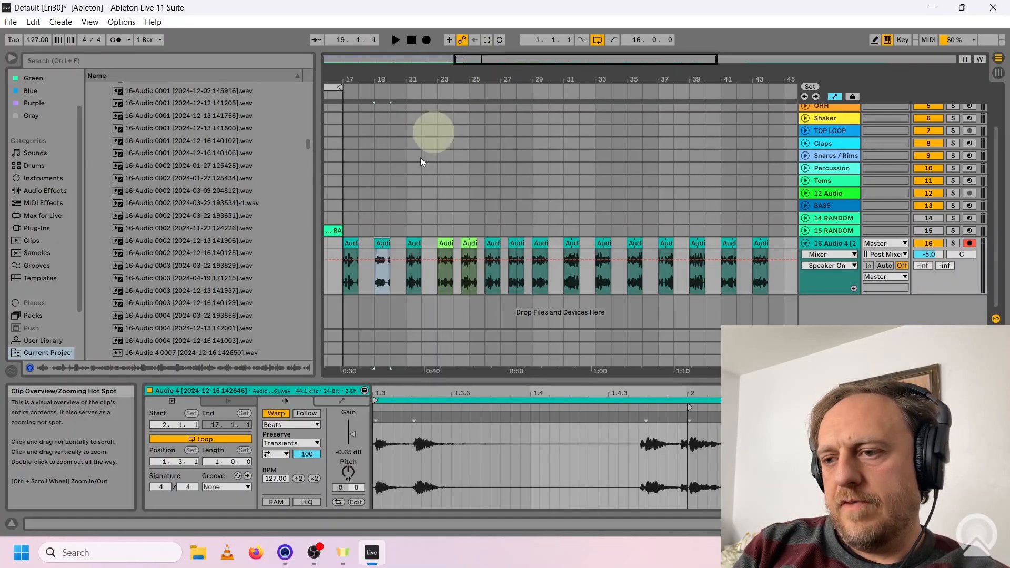
left_click(349, 245)
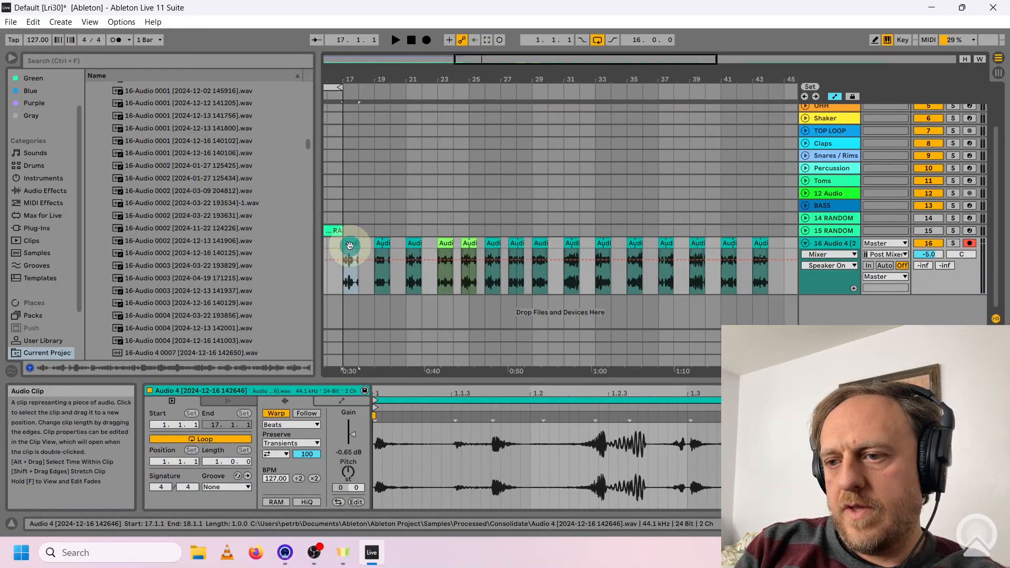
left_click(385, 243)
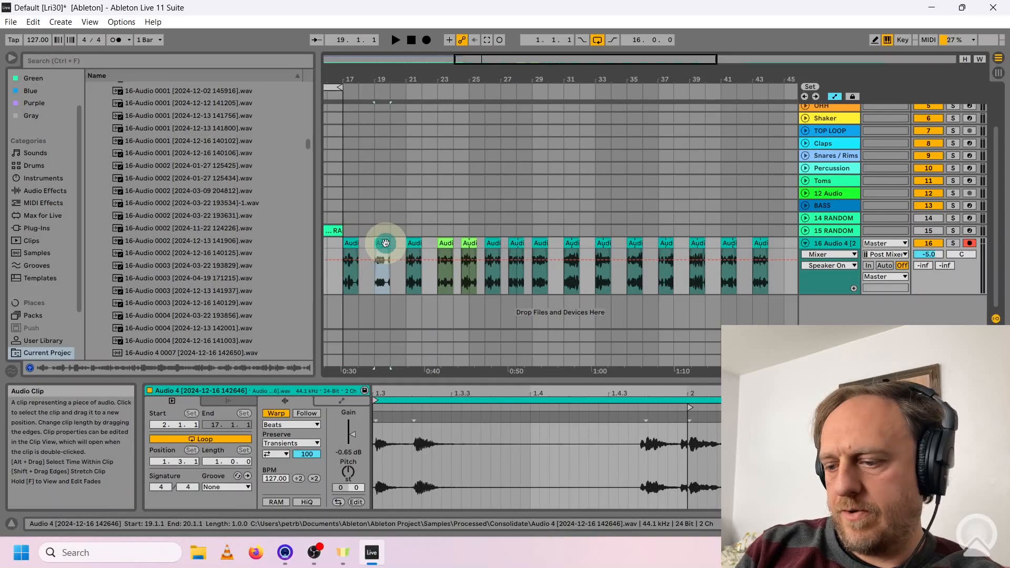
right_click(385, 243)
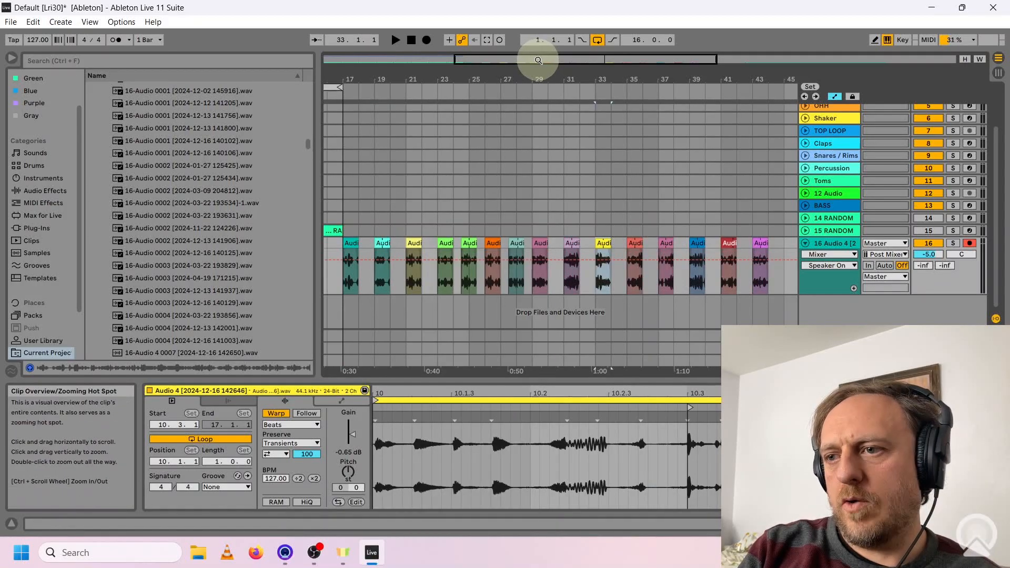
left_click_drag(537, 59, 488, 59)
Place two of the one-bar excerpts on track 16 in bars 1 and 2 and play them together.
left_click(521, 243)
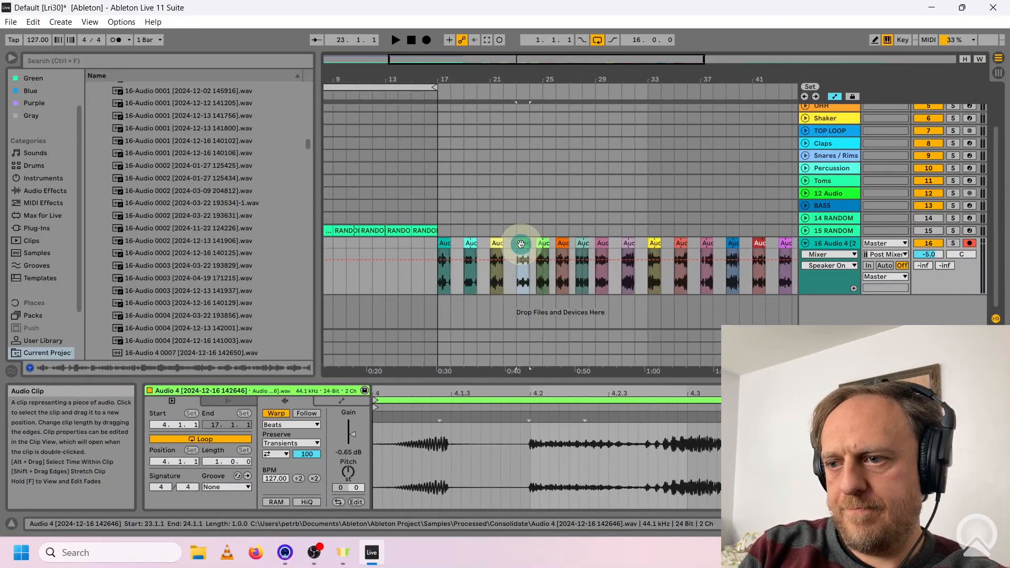
key("space")
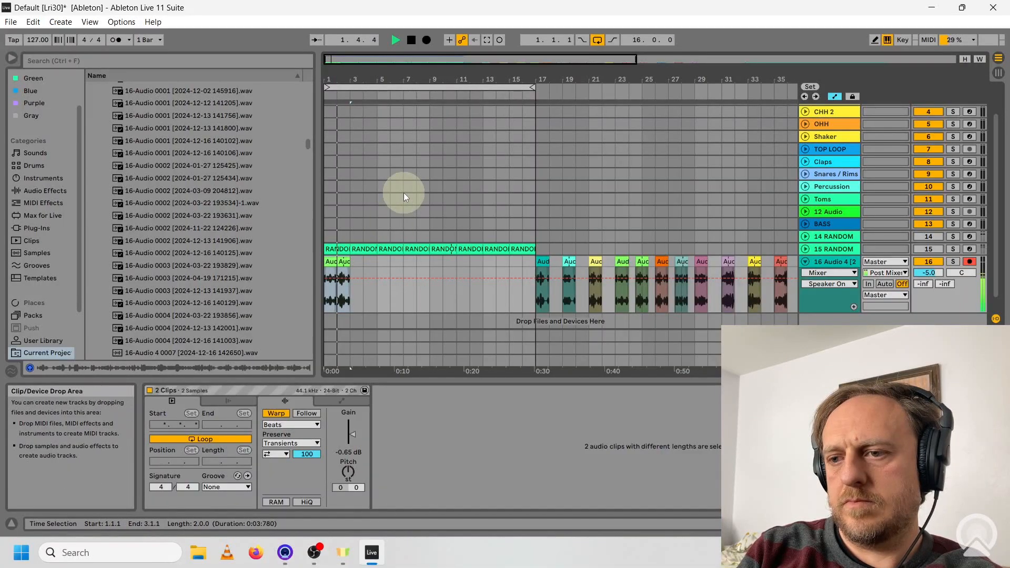
key("space")
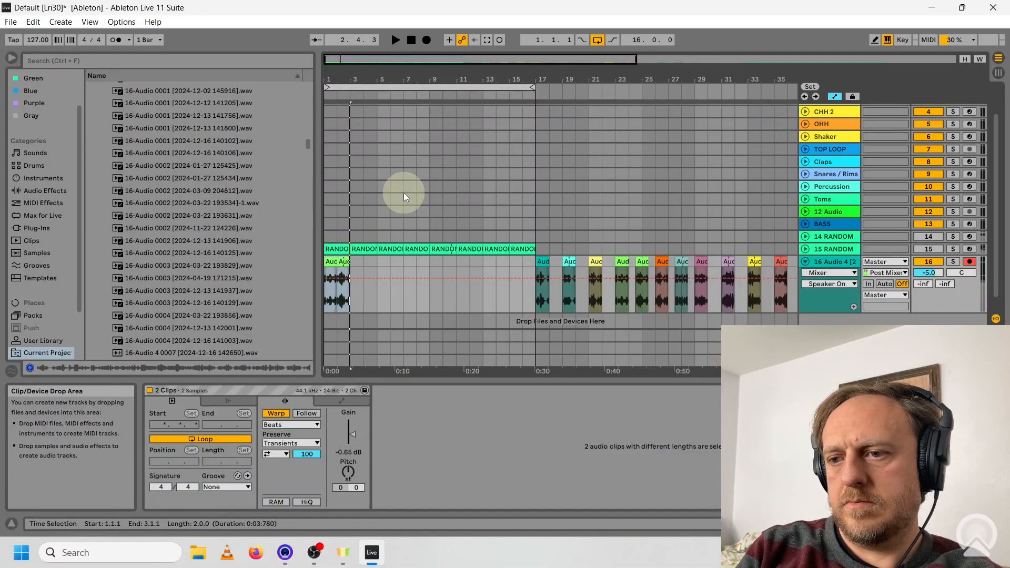
Program the Kicks clip with VMH2 Bassdrum 196 at 1.1.1, 1.2.4 and 1.3.2, and Rim 3k Sharp at 1.2.1 and 1.4.1.
scroll(442, 181, "up", 3)
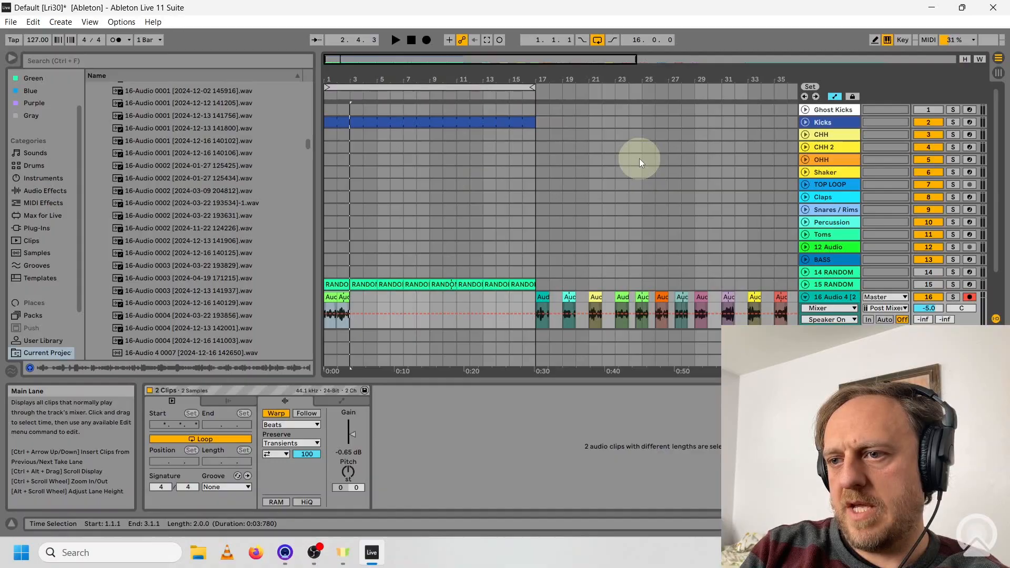
left_click(383, 122)
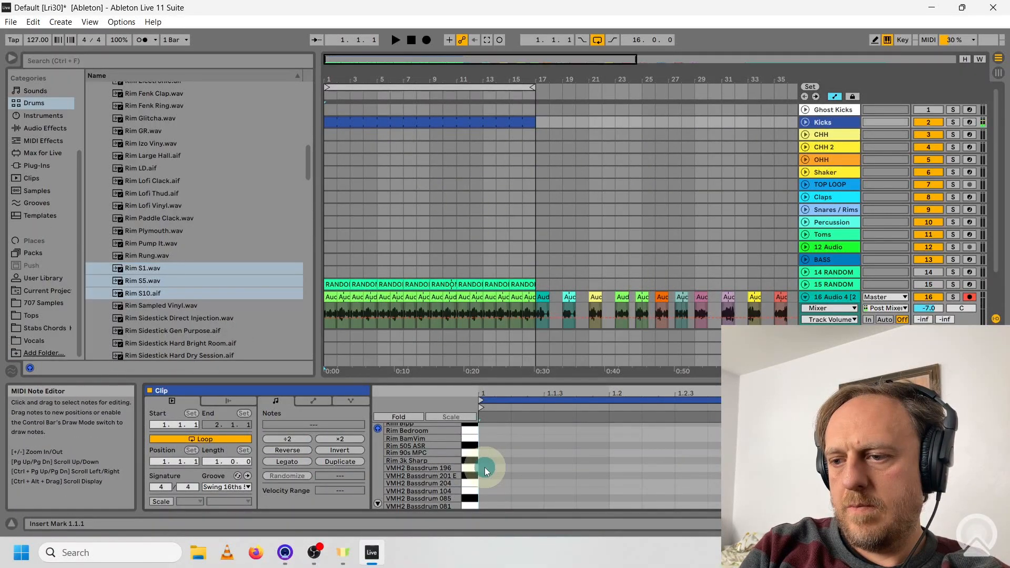
double_click(486, 468)
double_click(625, 460)
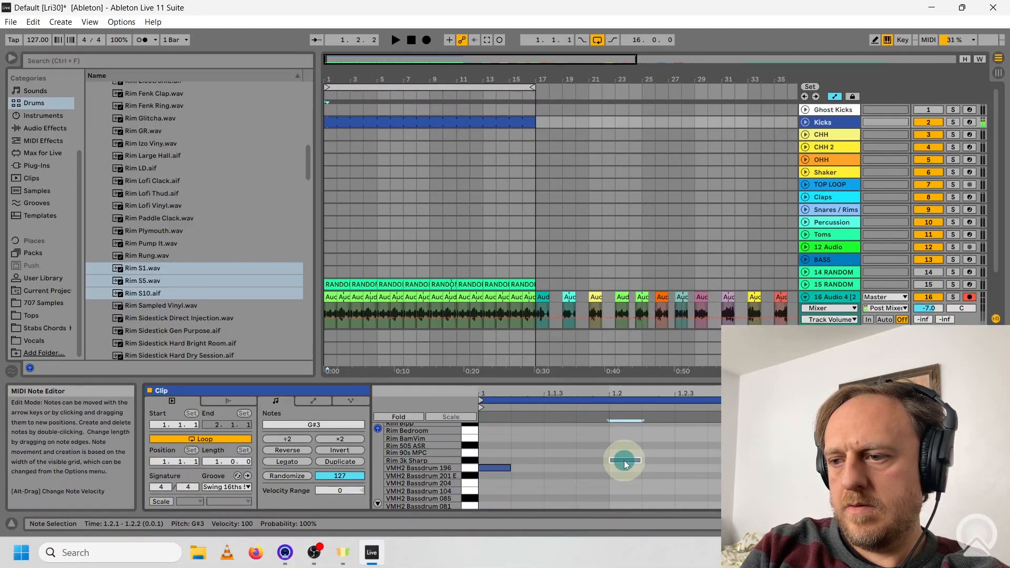
double_click(719, 467)
double_click(785, 468)
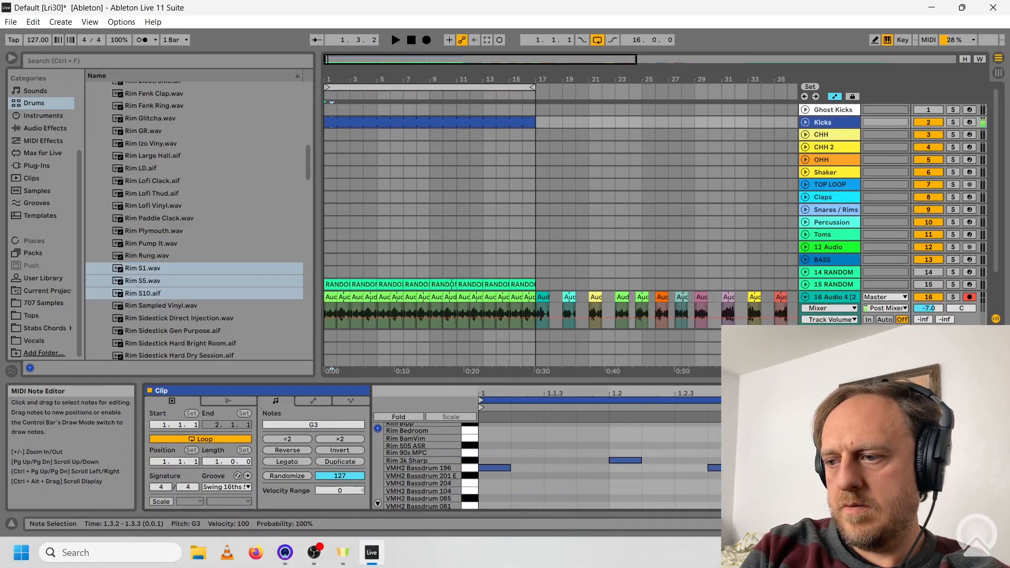
double_click(886, 460)
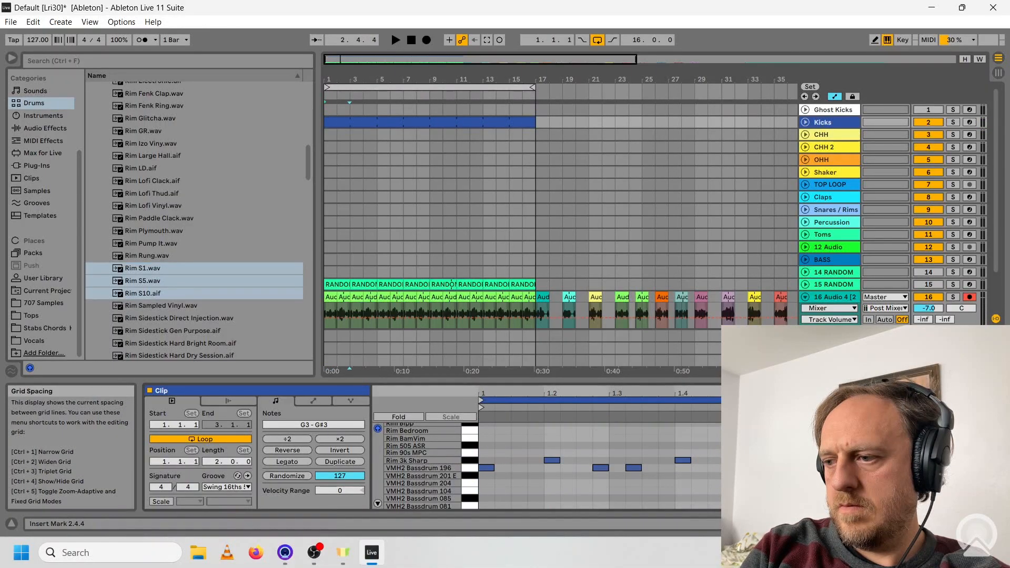
double_click(976, 468)
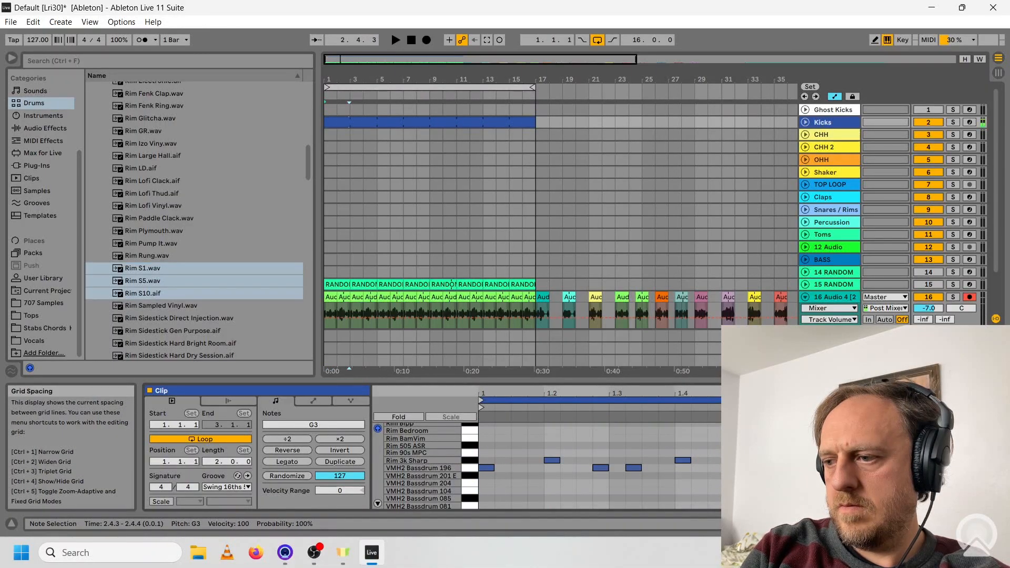
Play the Kicks pattern with the metal loop, move the note at 2.4.3 up to A4, and check it with Kicks soloed.
left_click(395, 41)
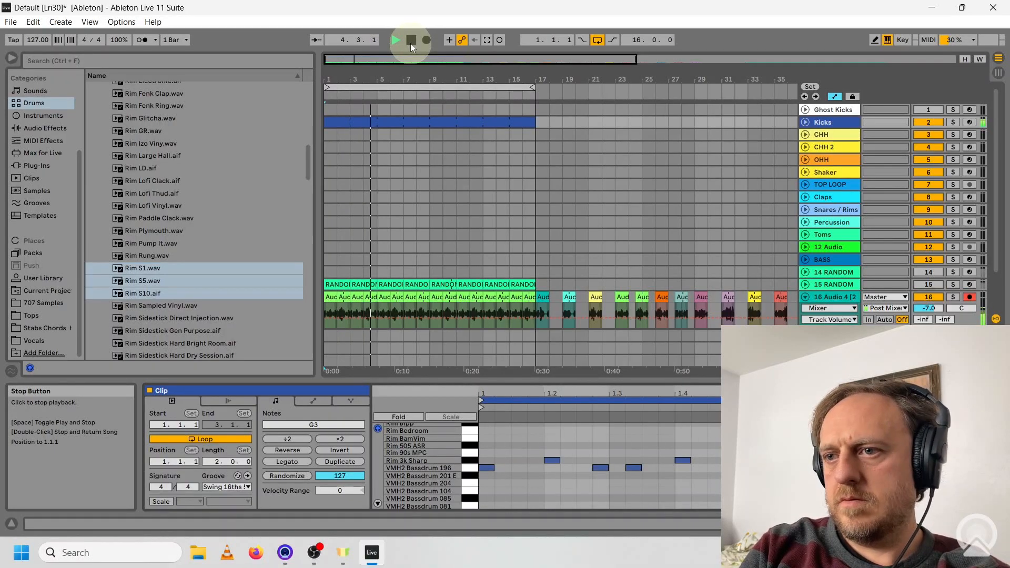
left_click(410, 43)
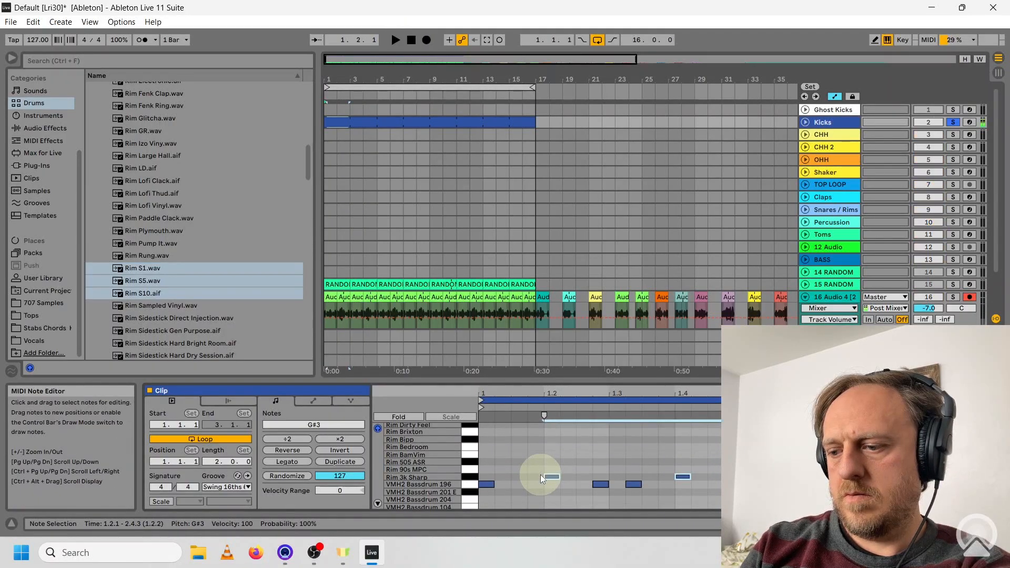
key("Up")
key("space")
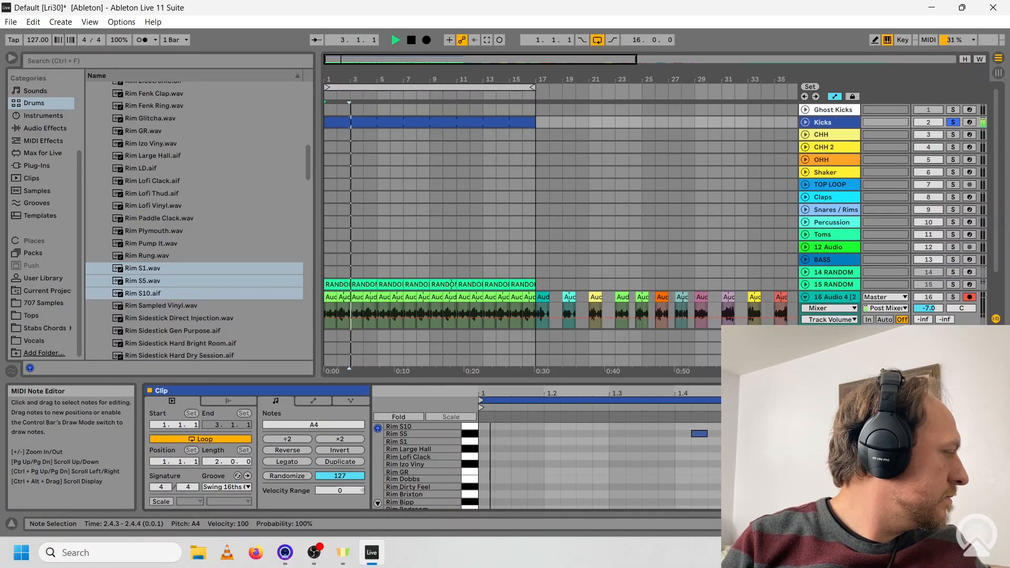
left_click(956, 124)
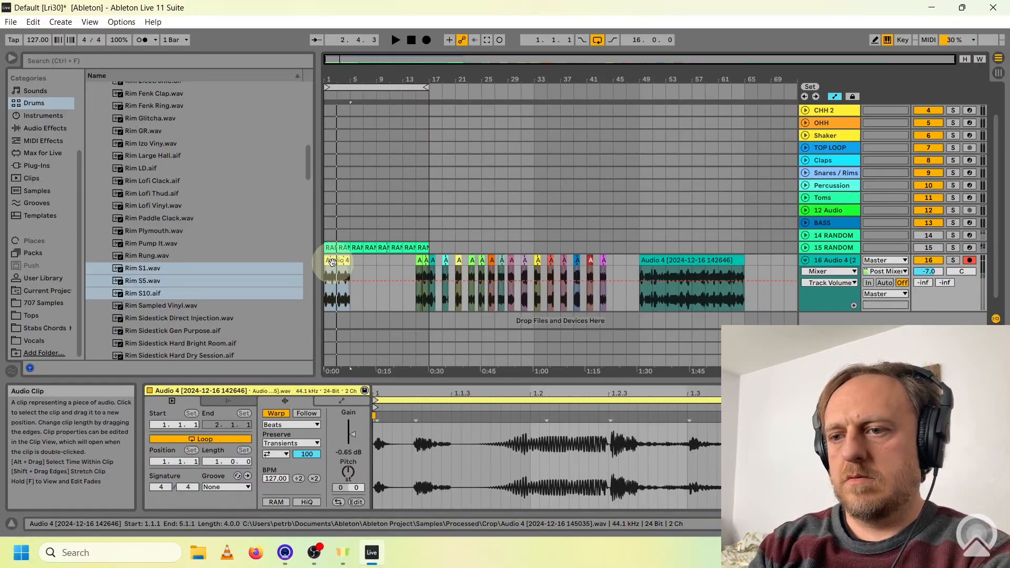
Move tested excerpts away from the start of track 16, then audition a red and a blue one-bar excerpt in bars 1 and 2.
left_click_drag(333, 261, 396, 261)
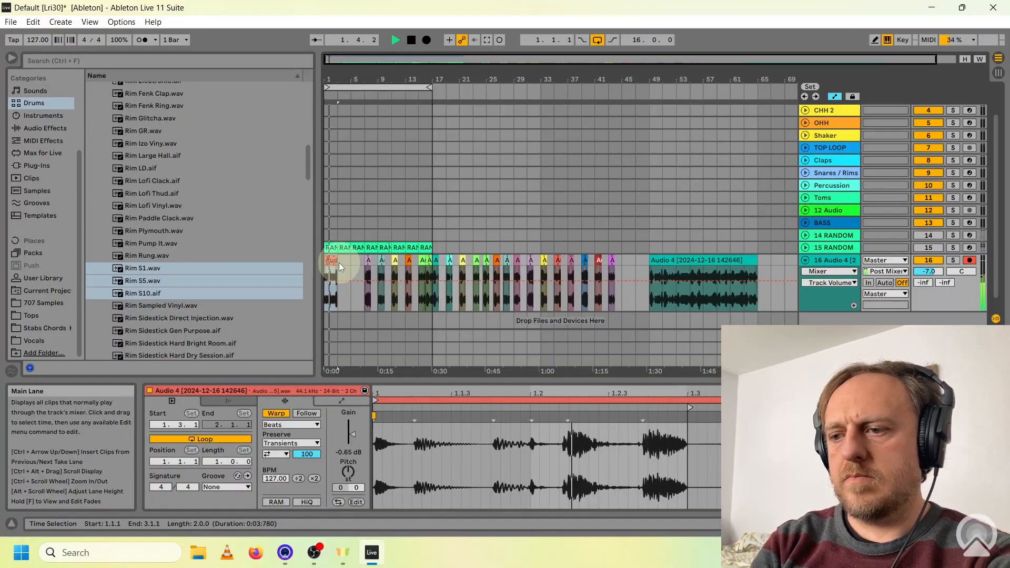
key("space")
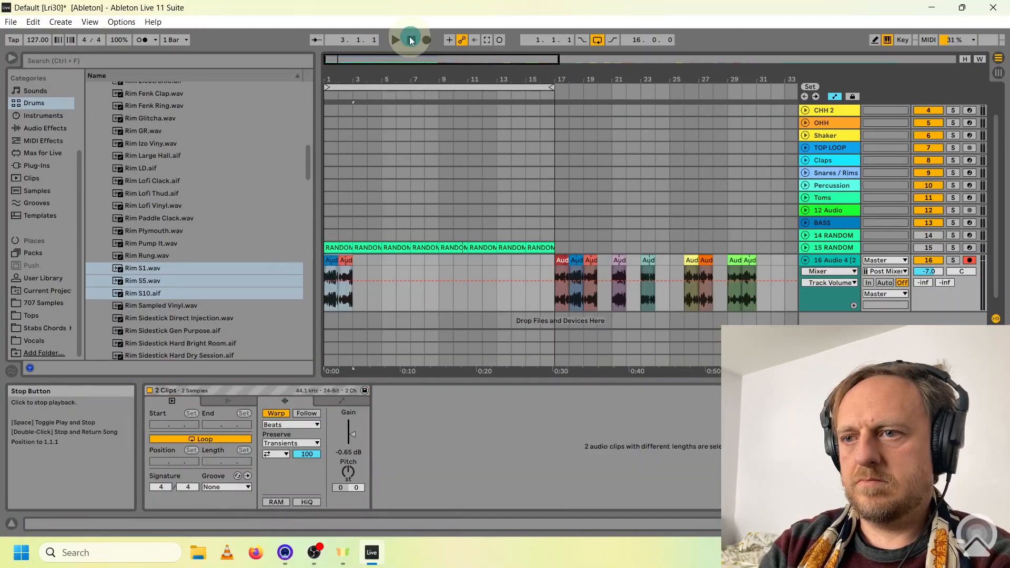
left_click(397, 40)
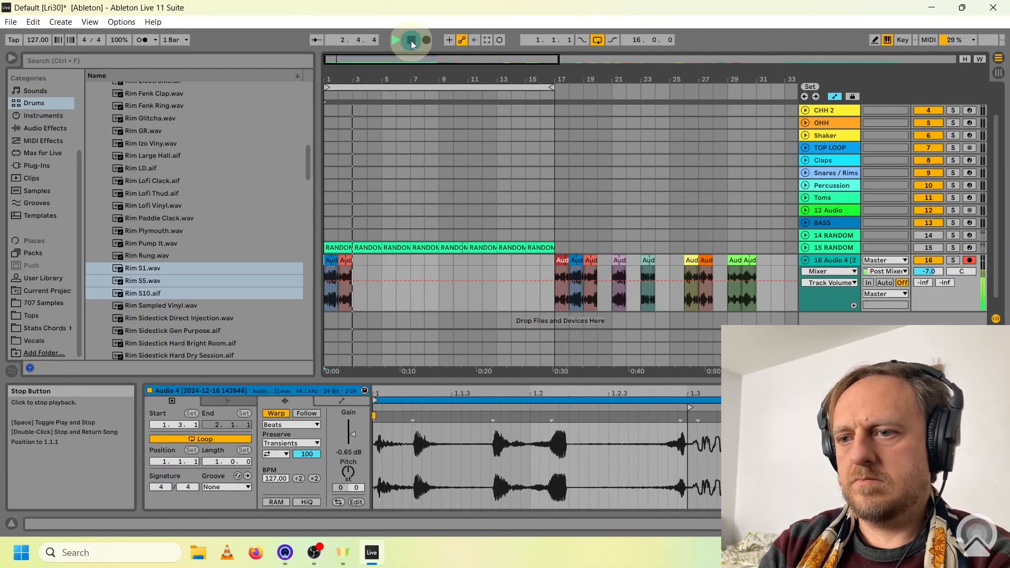
left_click(411, 41)
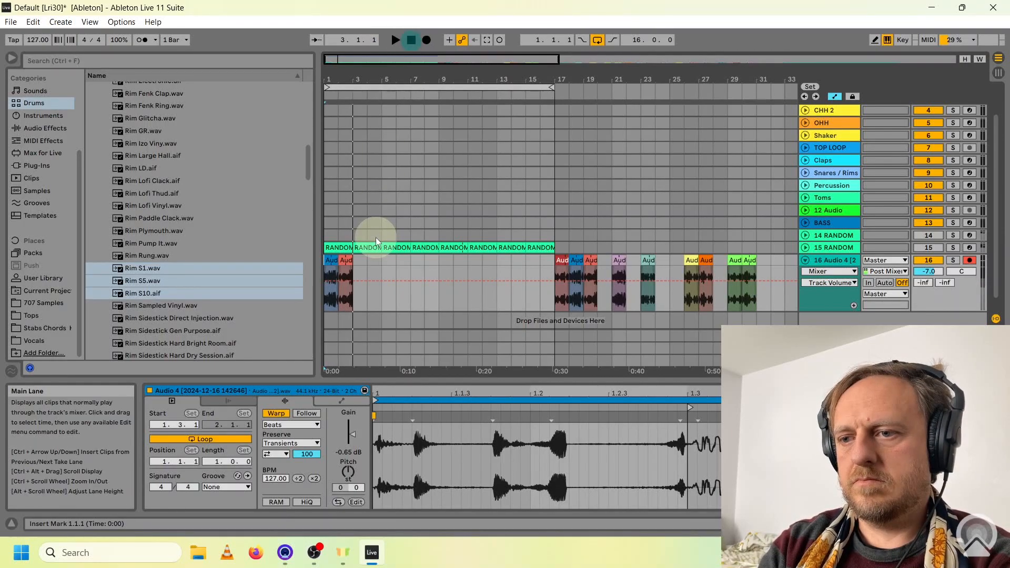
left_click(411, 41)
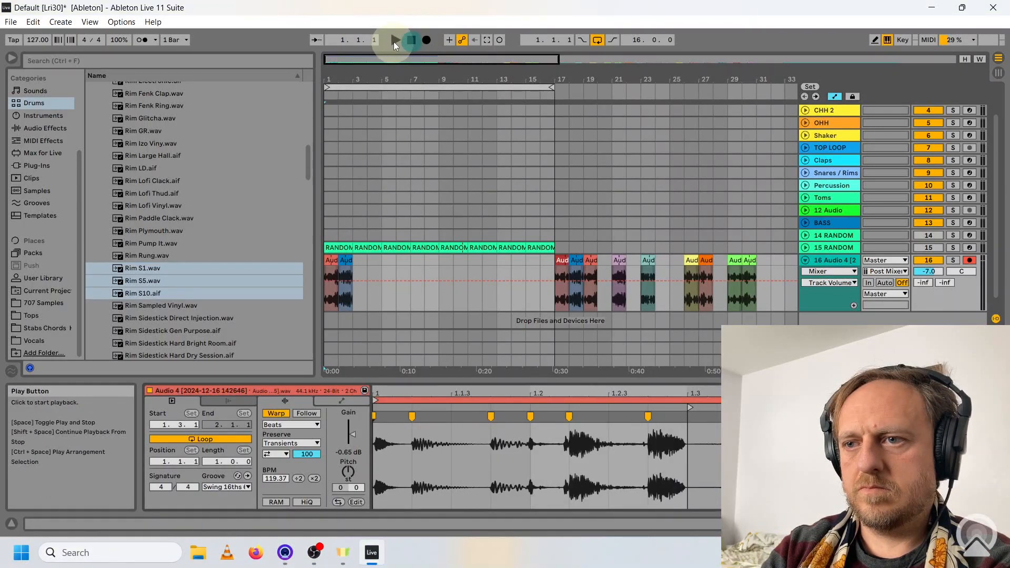
left_click(393, 43)
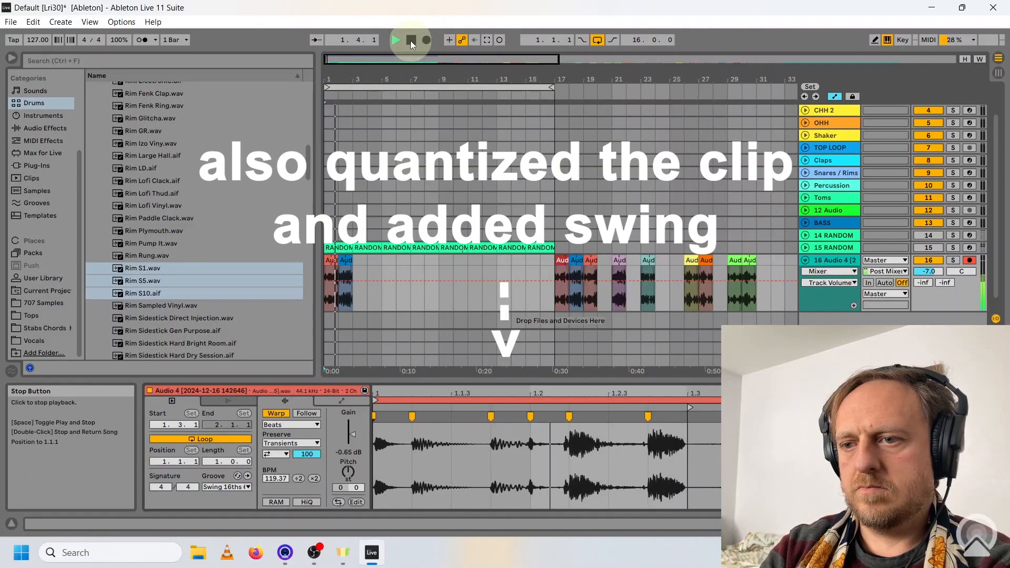
left_click(411, 41)
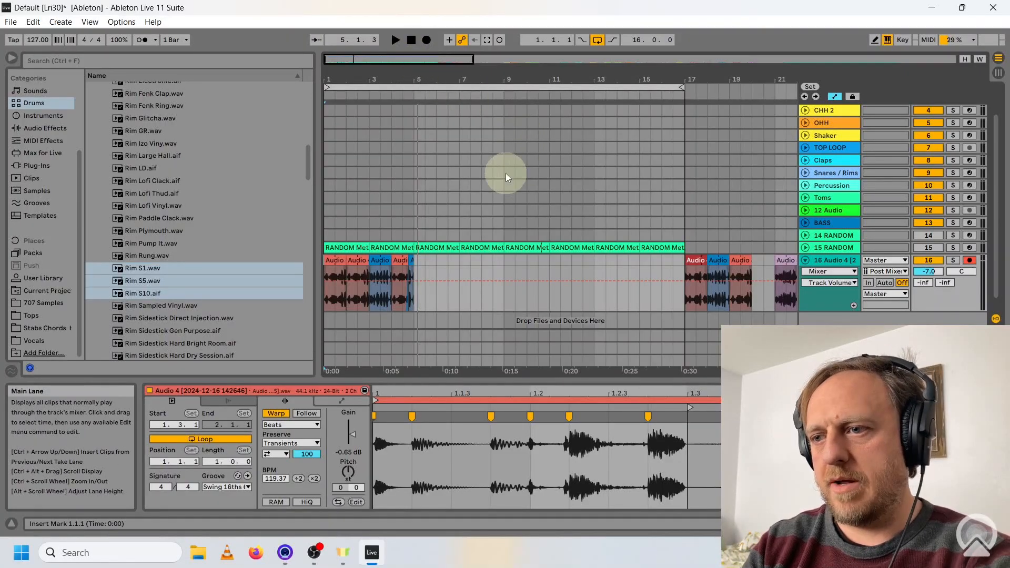
Play the four-bar sequence of red and blue metal excerpts together with the Kicks pattern.
scroll(506, 174, "up", 2)
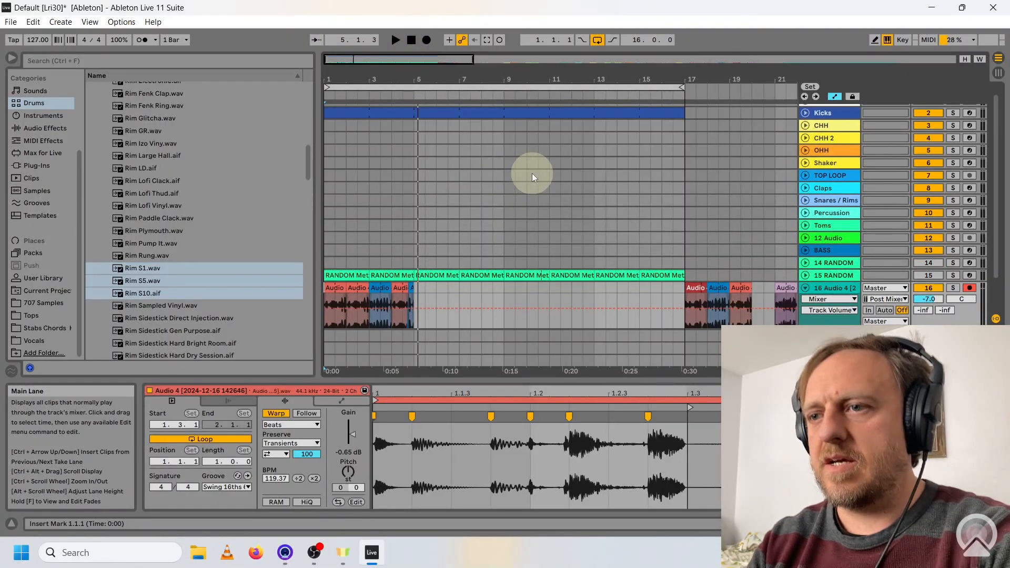
left_click(398, 41)
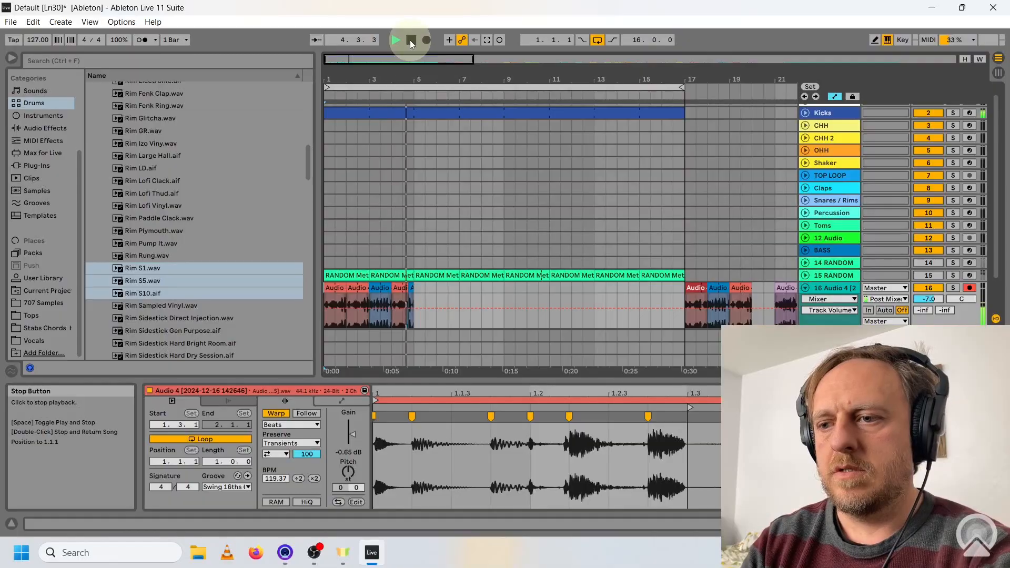
left_click(411, 44)
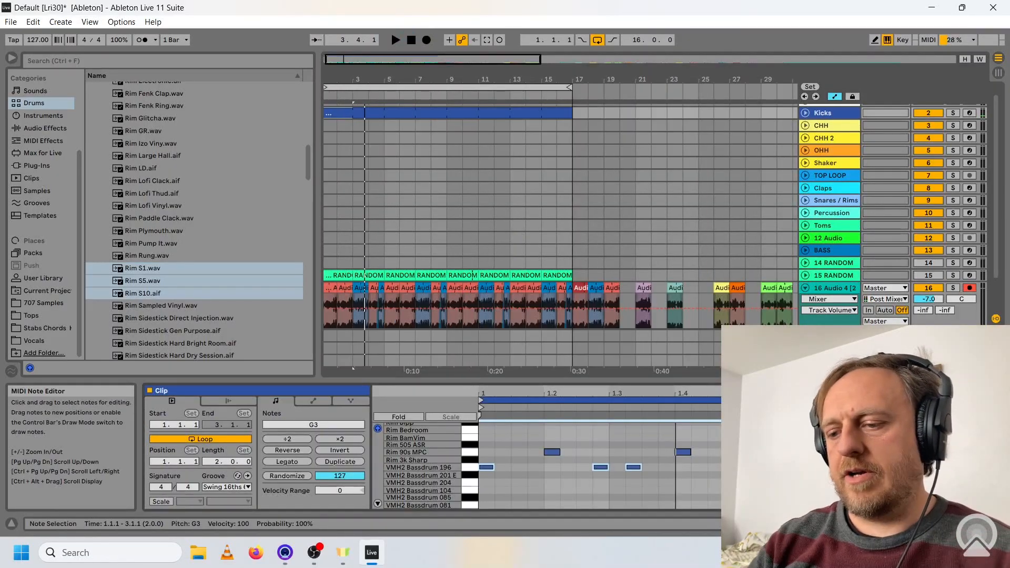
Transpose the three kick notes in the Kicks clip to VMH2 Bassdrum 104 while listening to the pattern with the metal loop.
key("Down")
key("space")
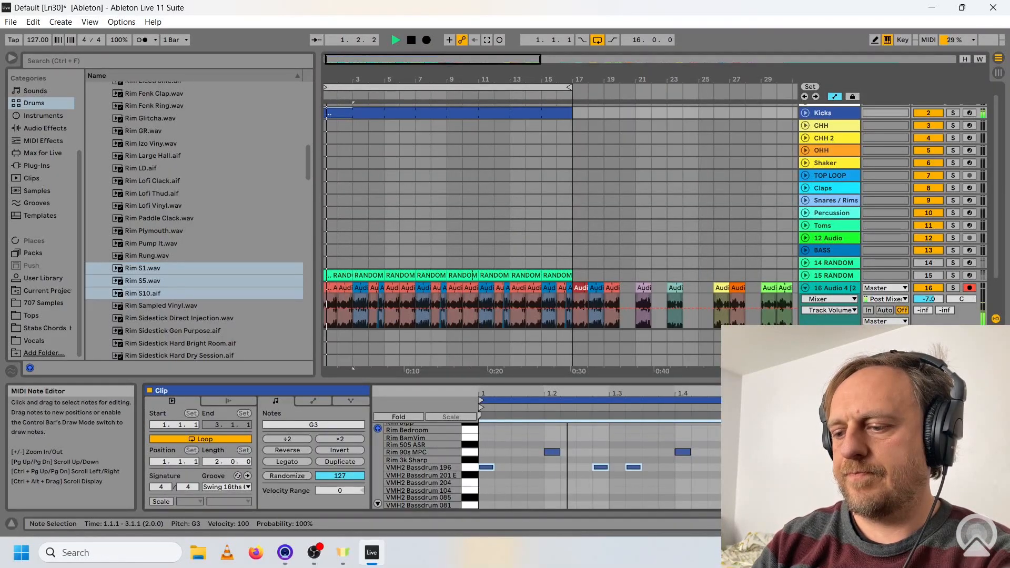
key("Down")
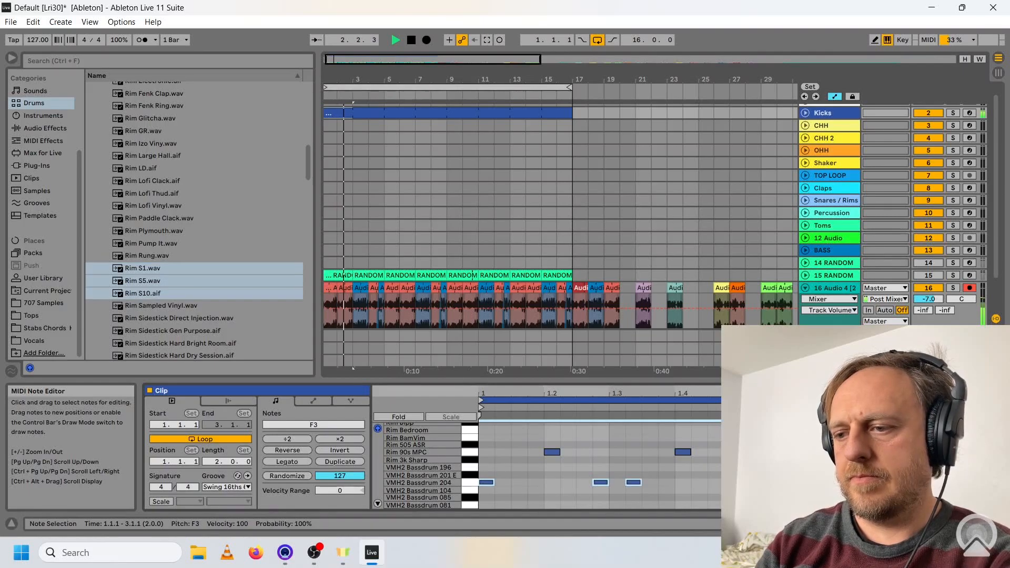
key("Down")
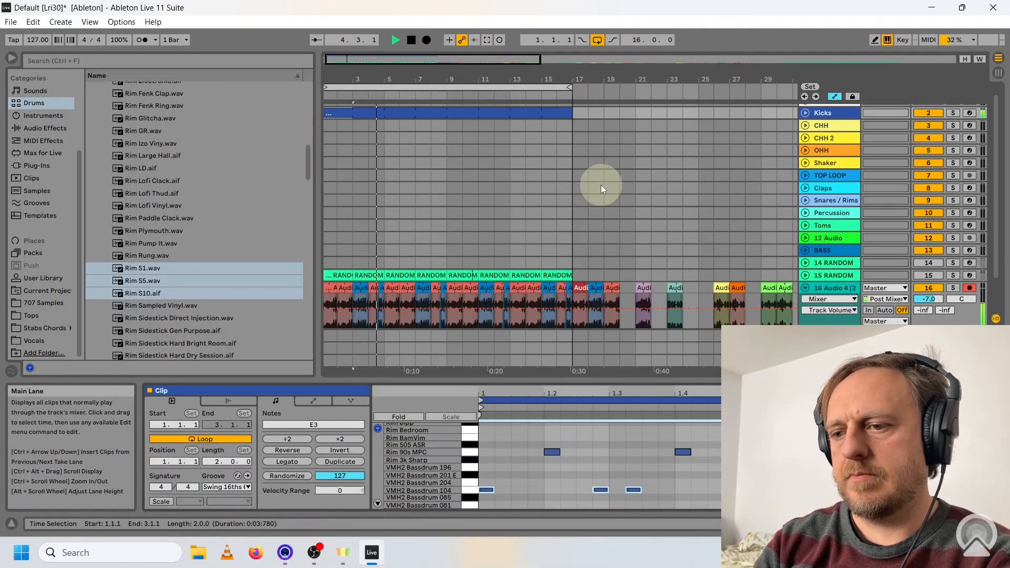
key("space")
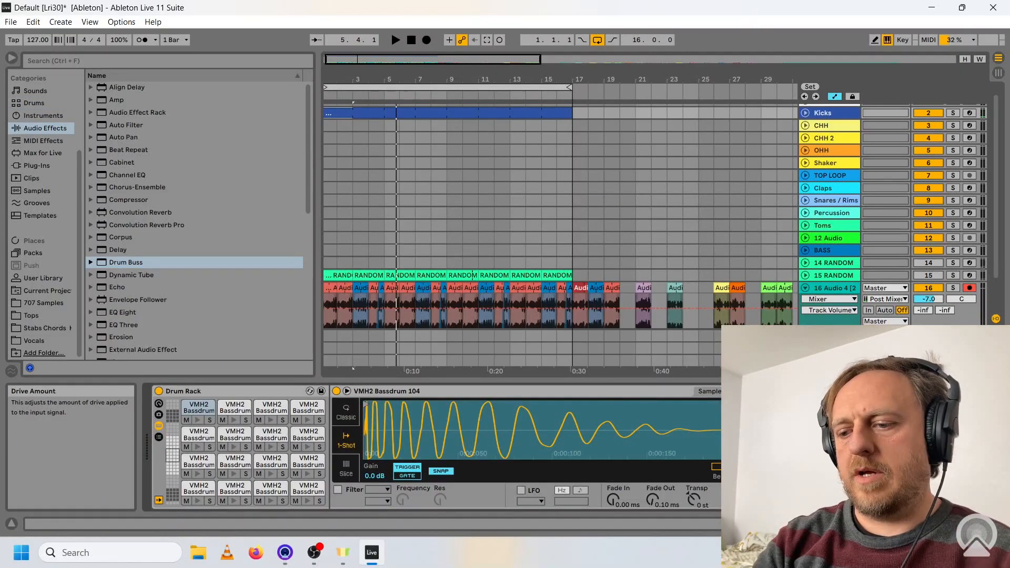
key("space")
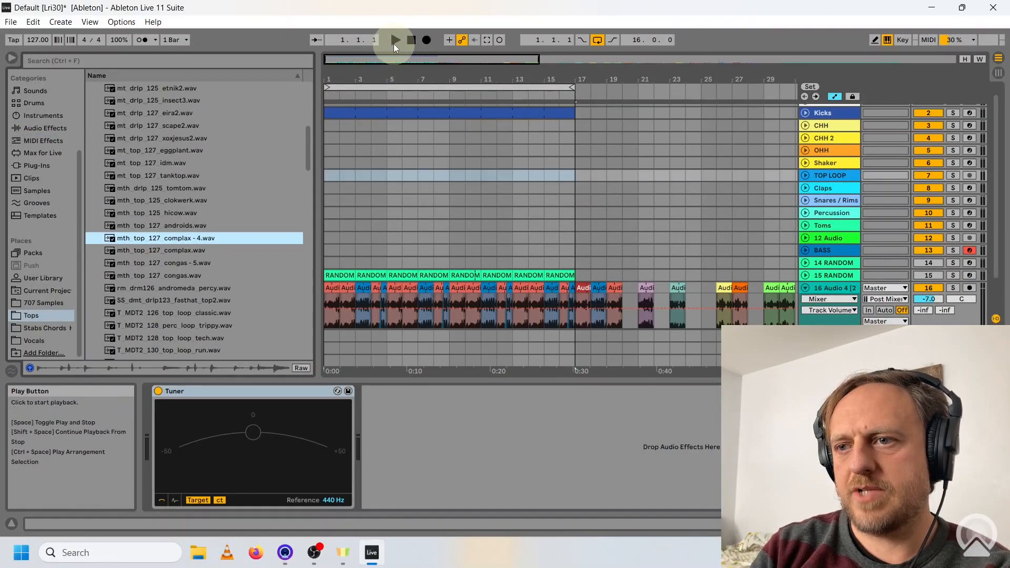
Audition the Tops samples eggplant, andromeda percy, top loop classic and tomtom over the playing beat.
left_click(392, 39)
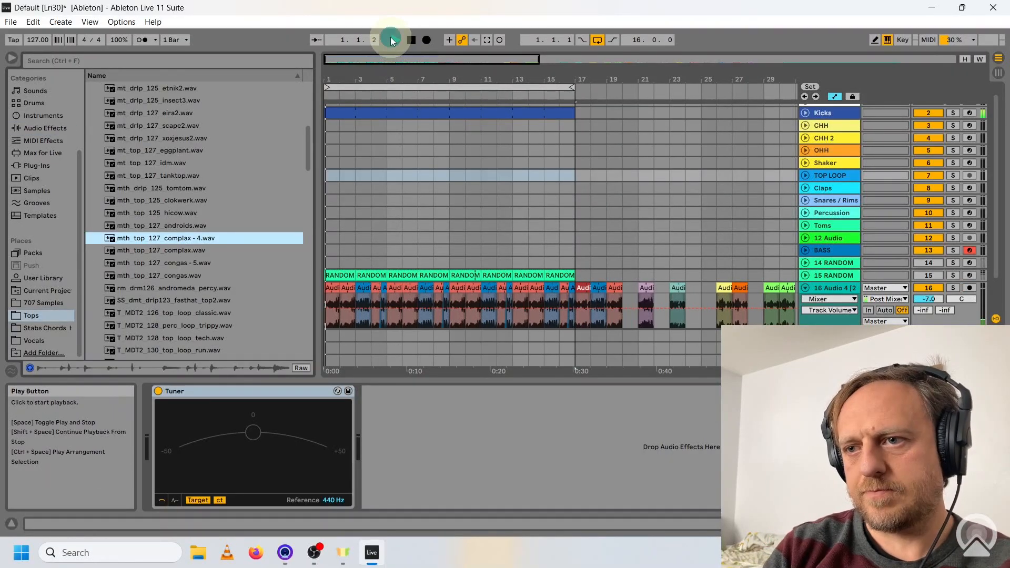
left_click(176, 151)
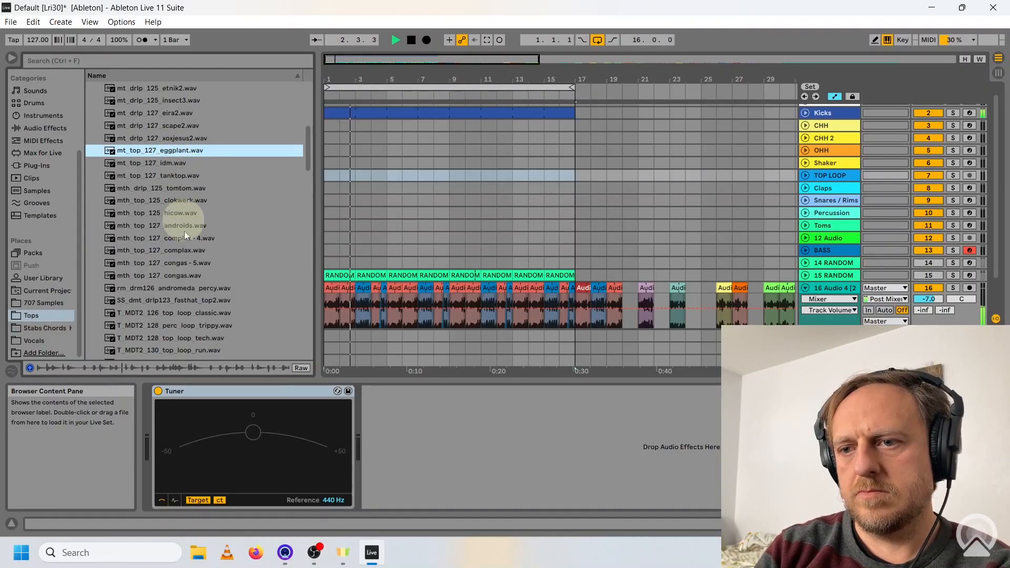
left_click(184, 289)
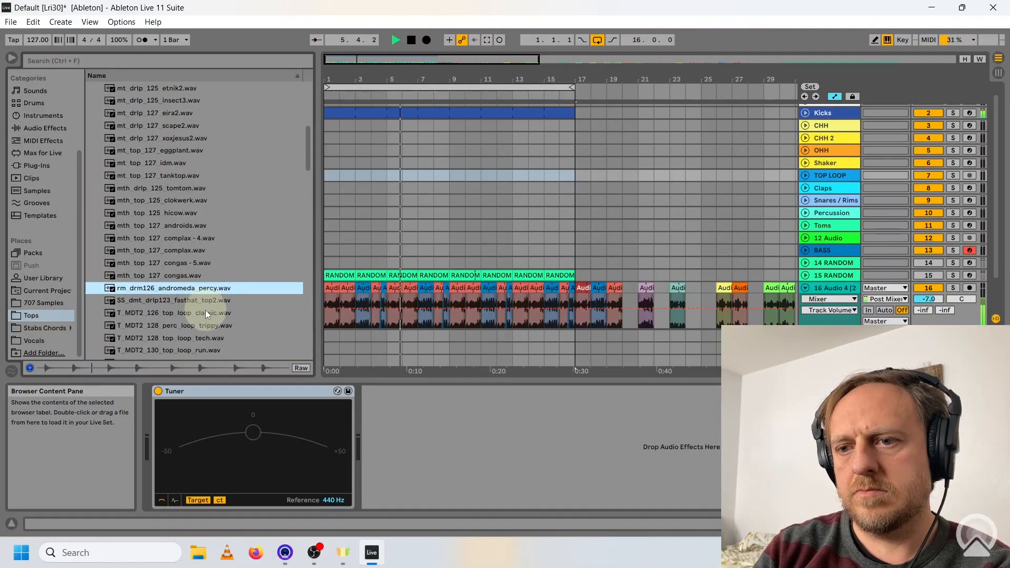
left_click(197, 313)
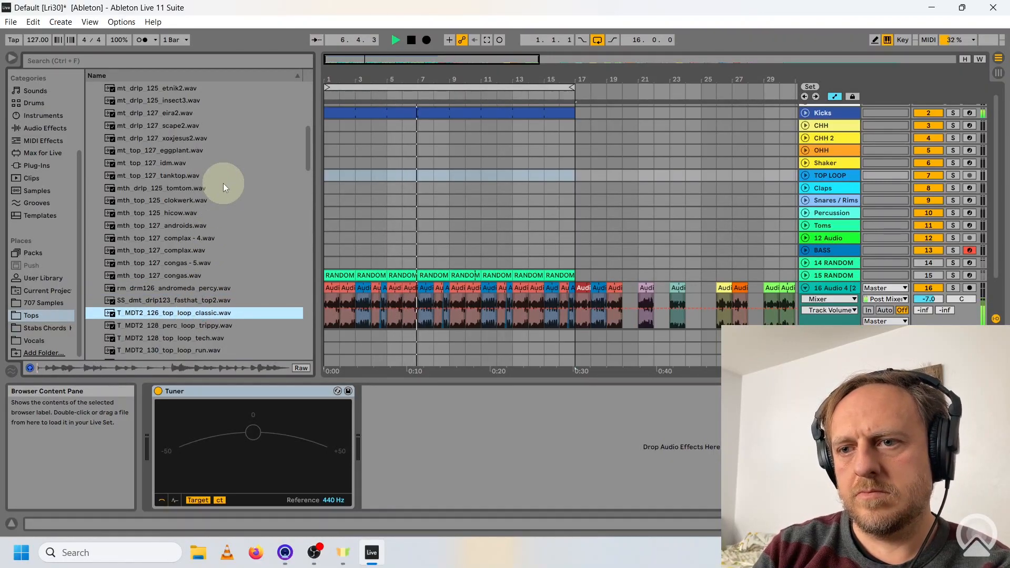
left_click(179, 188)
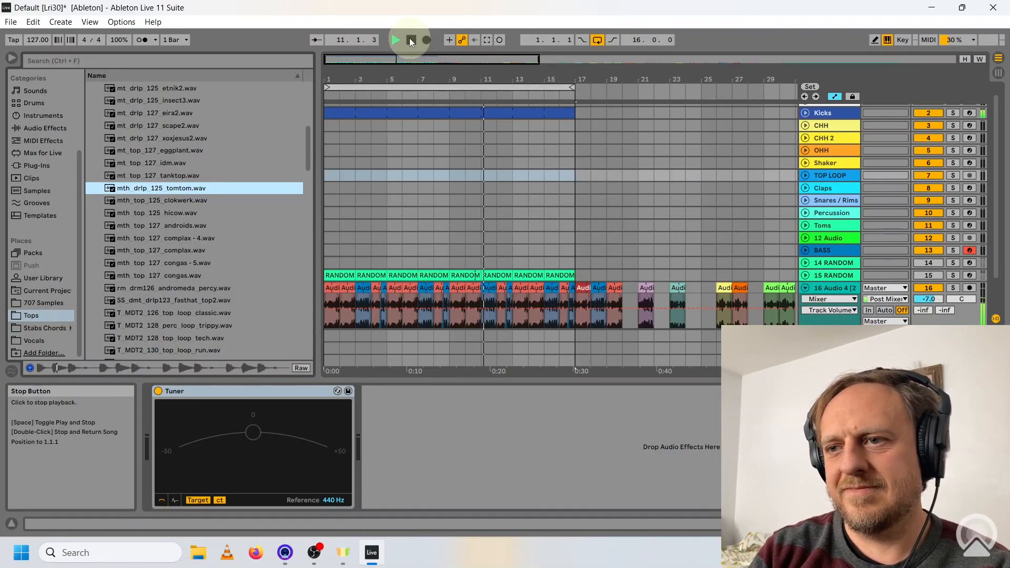
left_click(412, 41)
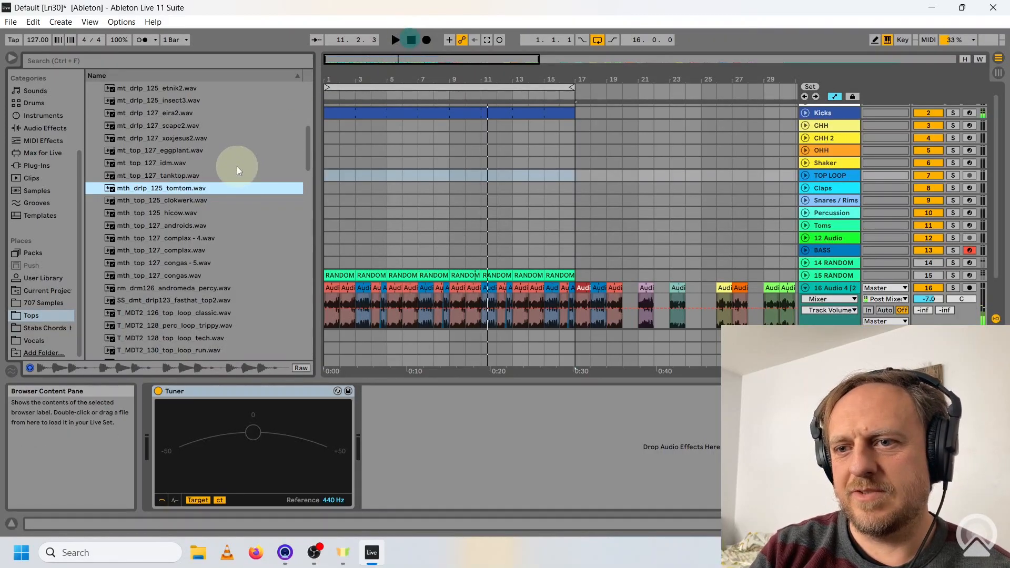
Load mth_drip_125_tomtom.wav across bars 1 to 16 of the TOP LOOP track, play it with the beat, and collapse track 16.
double_click(168, 190)
key("space")
left_click(573, 96)
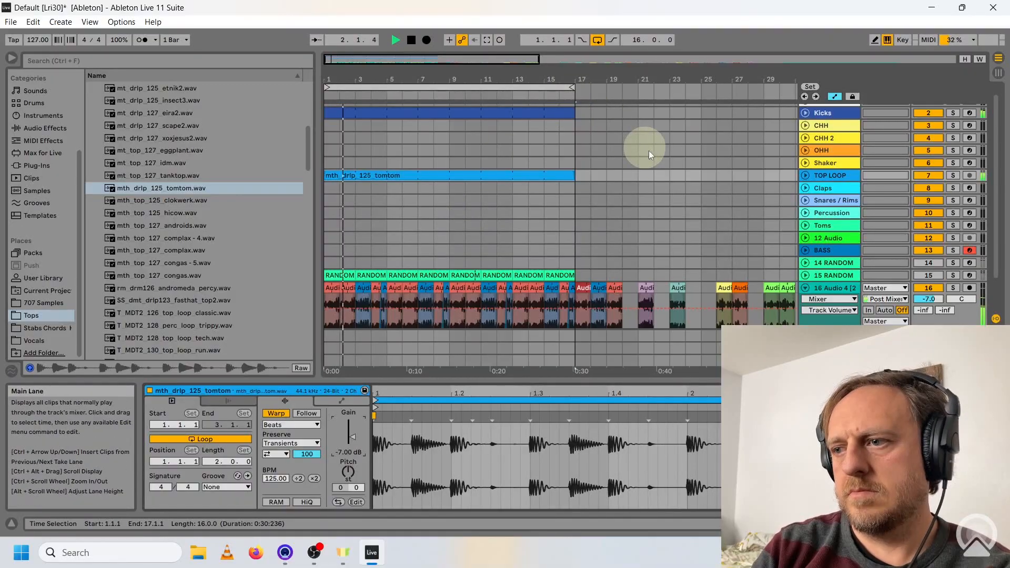
left_click(805, 288)
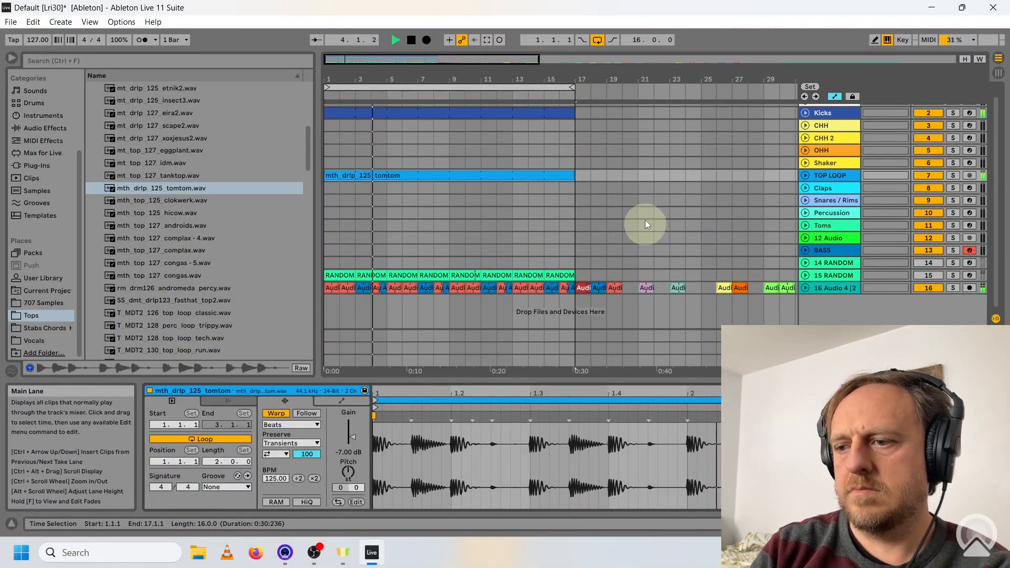
left_click(413, 42)
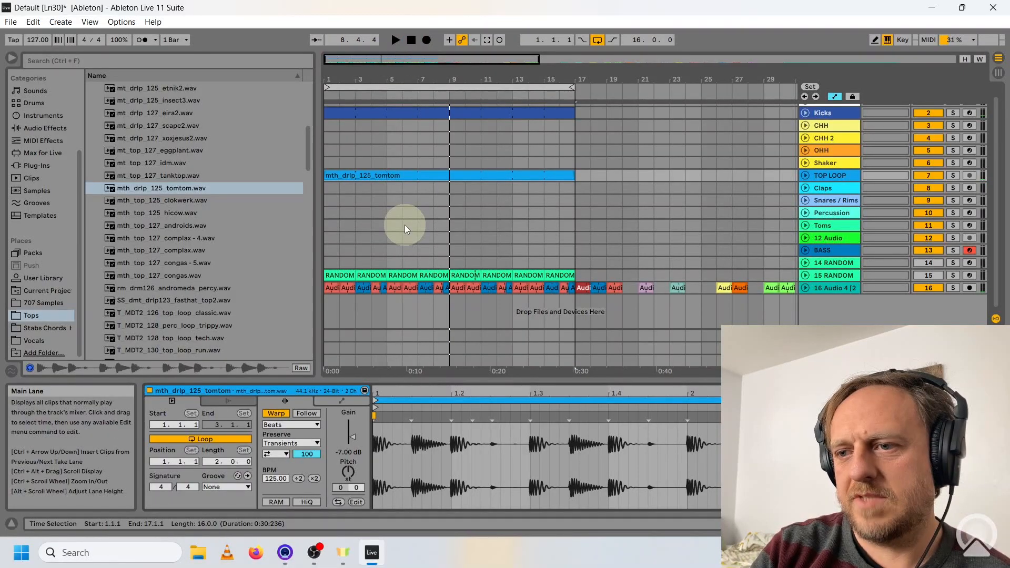
left_click(443, 176)
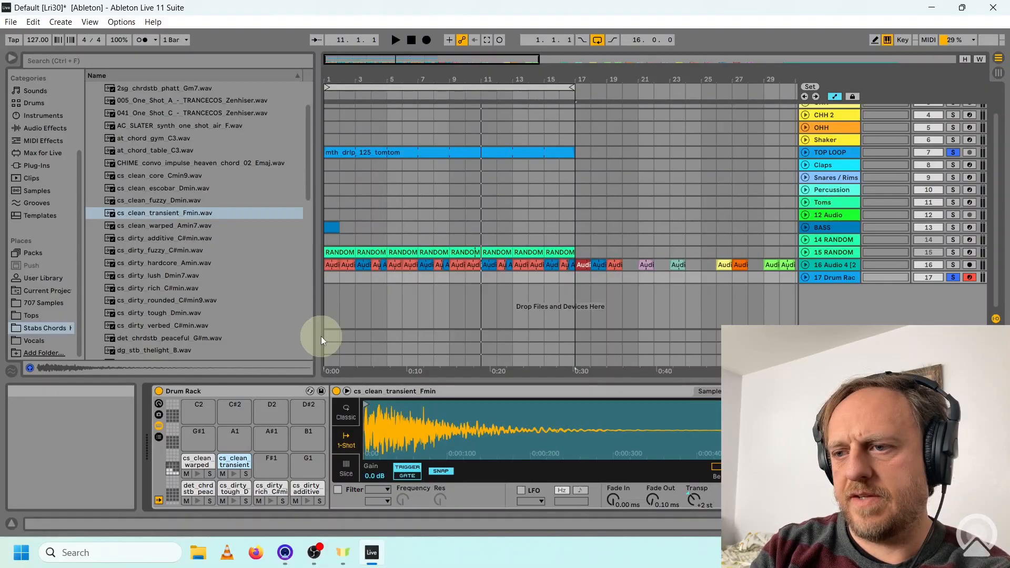
Play the soloed top loop and try the cs_dirty_tough and cs_clean_transient chord stab pads over it.
key("space")
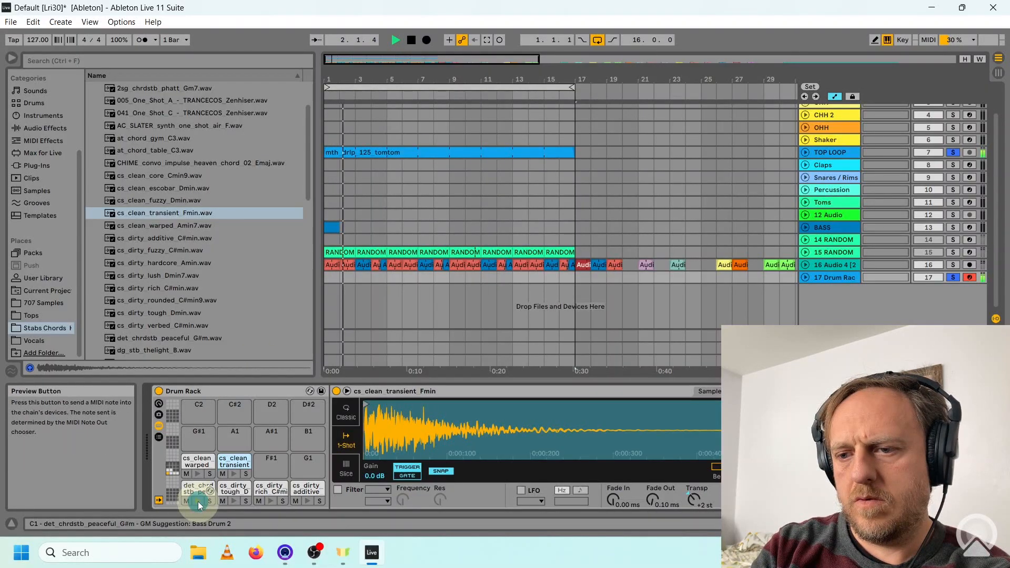
left_click(234, 501)
left_click(234, 473)
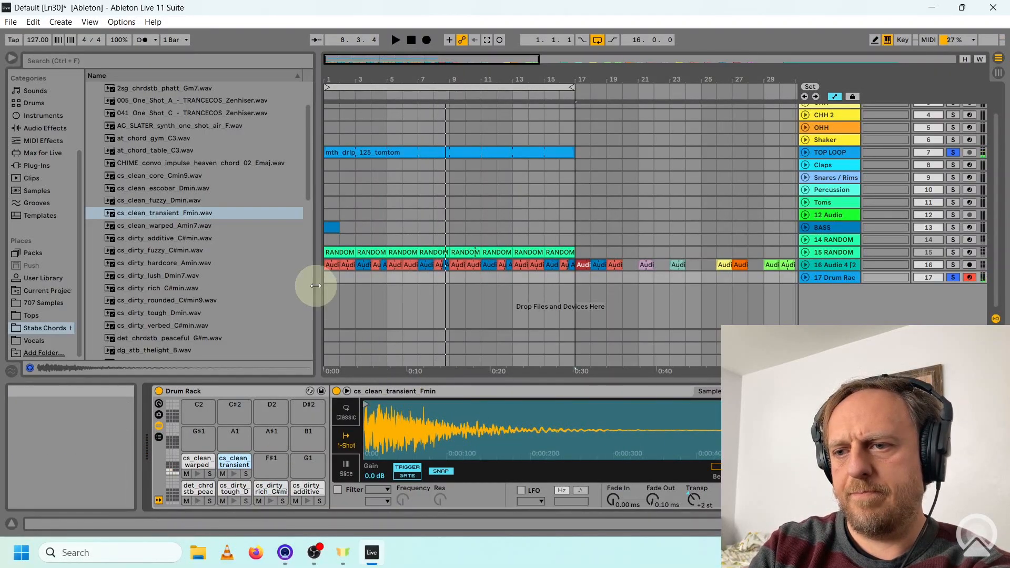
Create a clip in bar 1 of the 17 Drum Rack track with cs_dirty_rich at 1.1.3 and cs_clean_transient at 1.2.2 and 1.2.4.
double_click(332, 277)
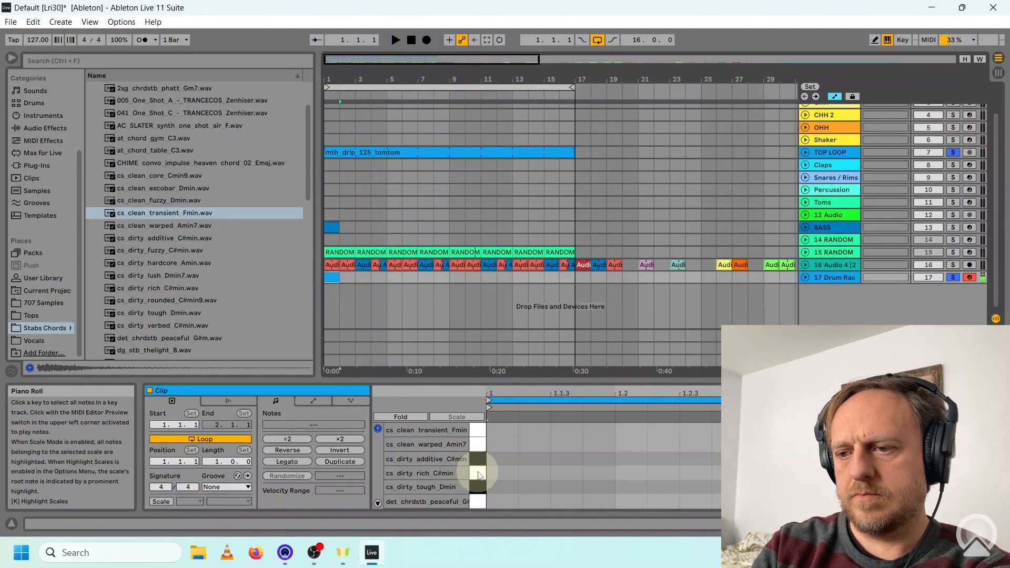
double_click(502, 474)
key("Right")
key("Right")
double_click(661, 430)
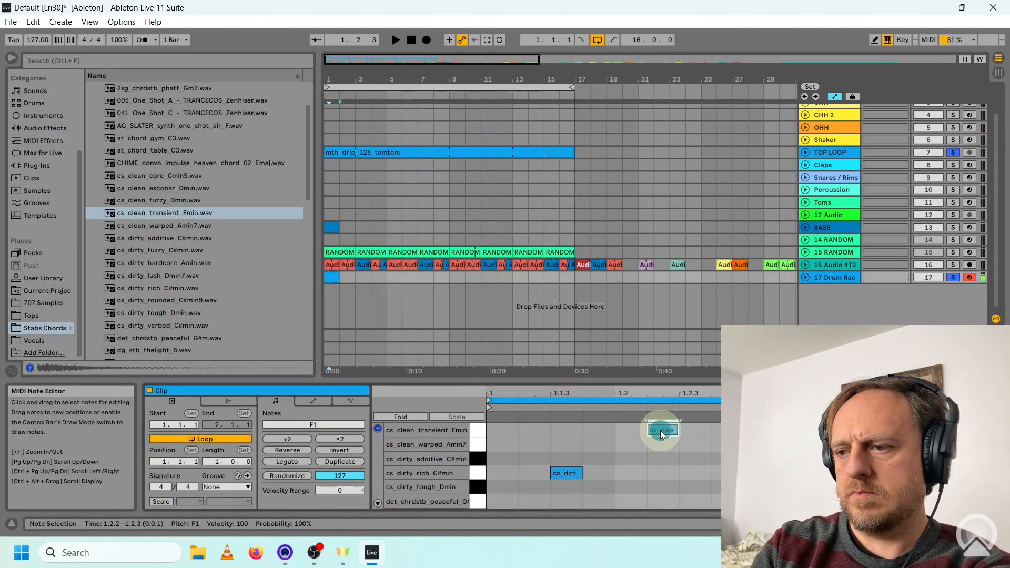
double_click(715, 431)
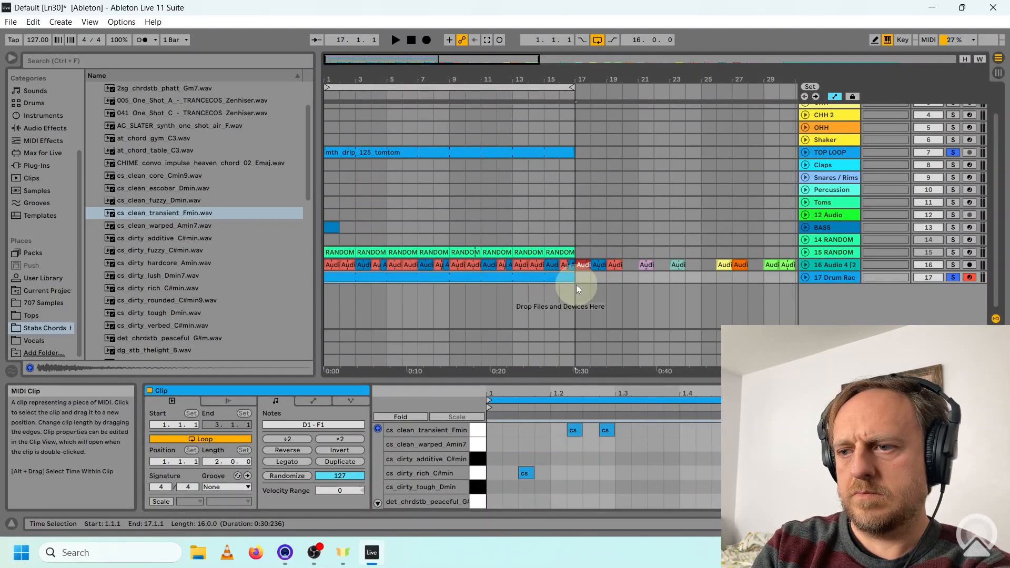
Play the chord stab pattern with the top loop and apply a Swing 16ths groove to the stab clip.
key("space")
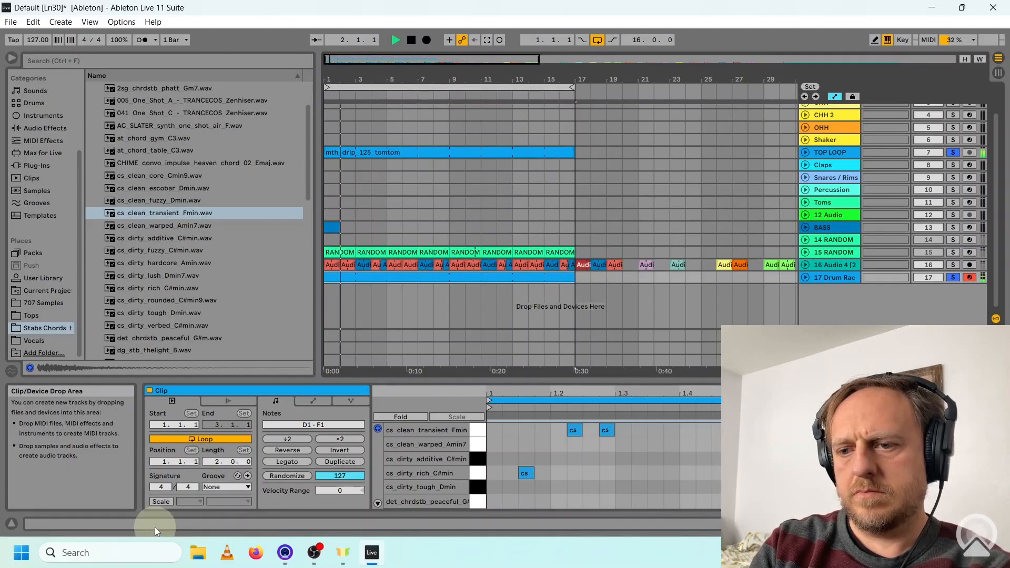
left_click(248, 487)
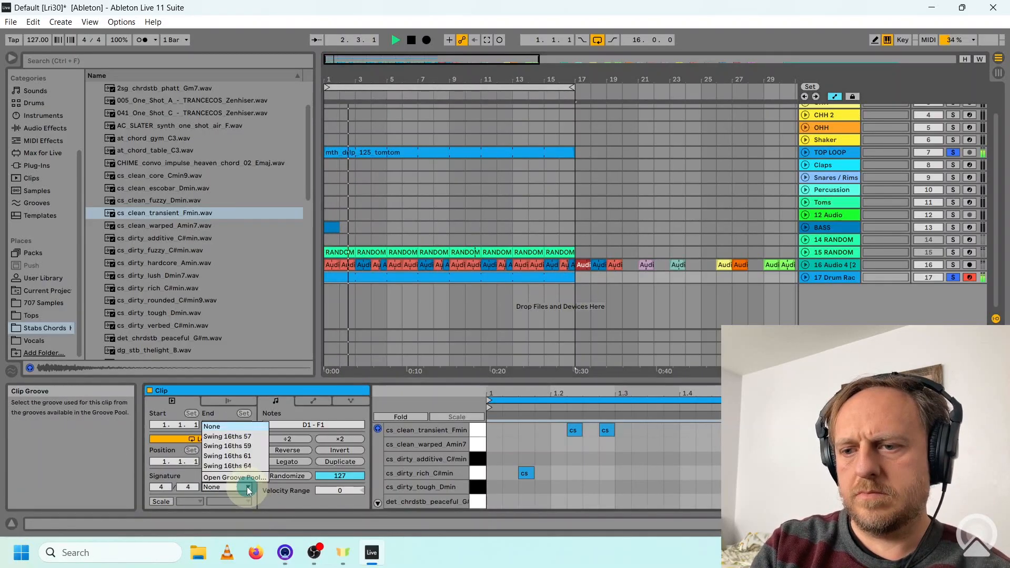
left_click(250, 456)
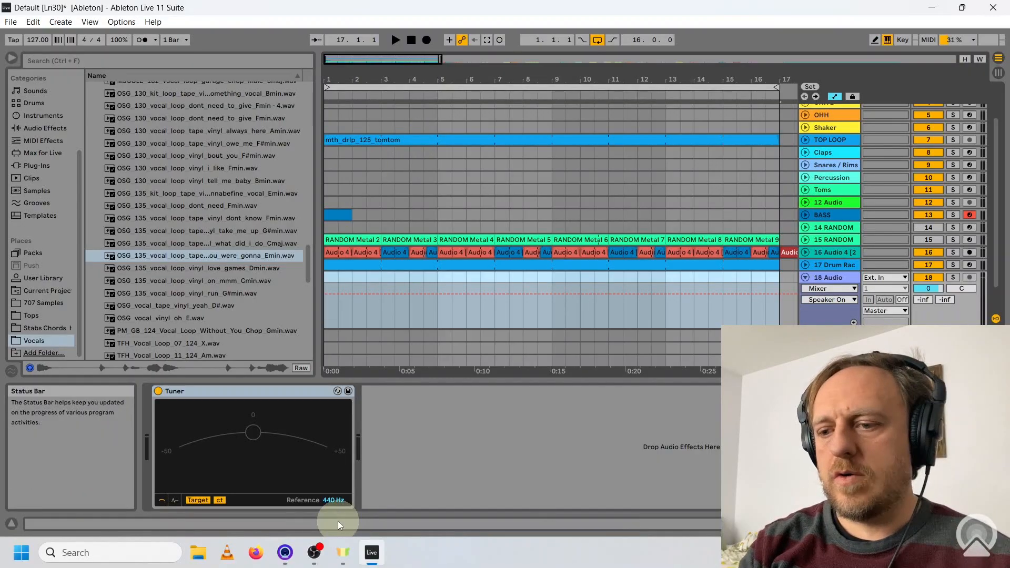
left_click(285, 553)
left_click(284, 553)
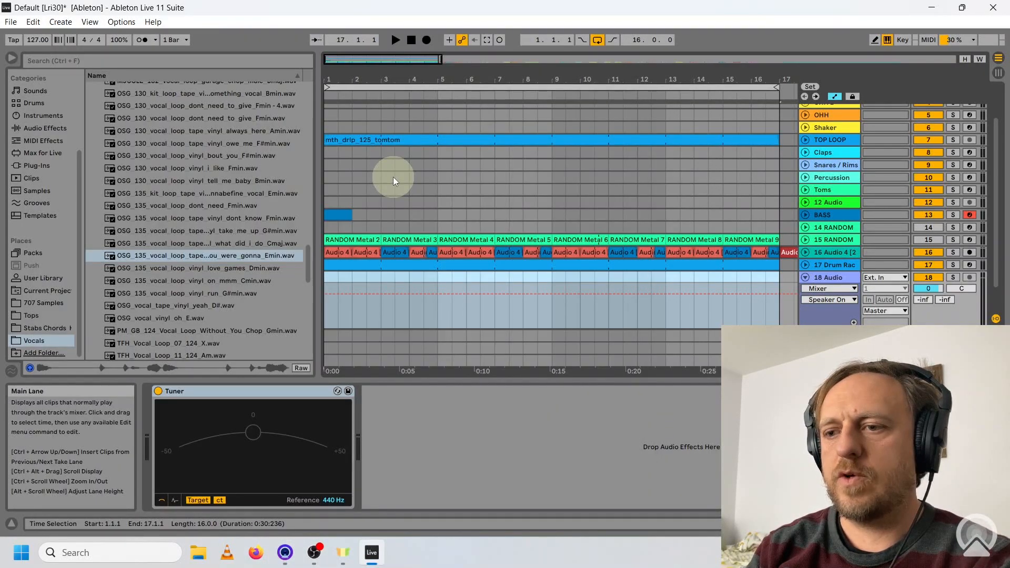
Audition the OSG 135 vocal loops take me up, dont know, nnabefine, love games and were gonna over the full beat.
left_click(260, 229)
key("space")
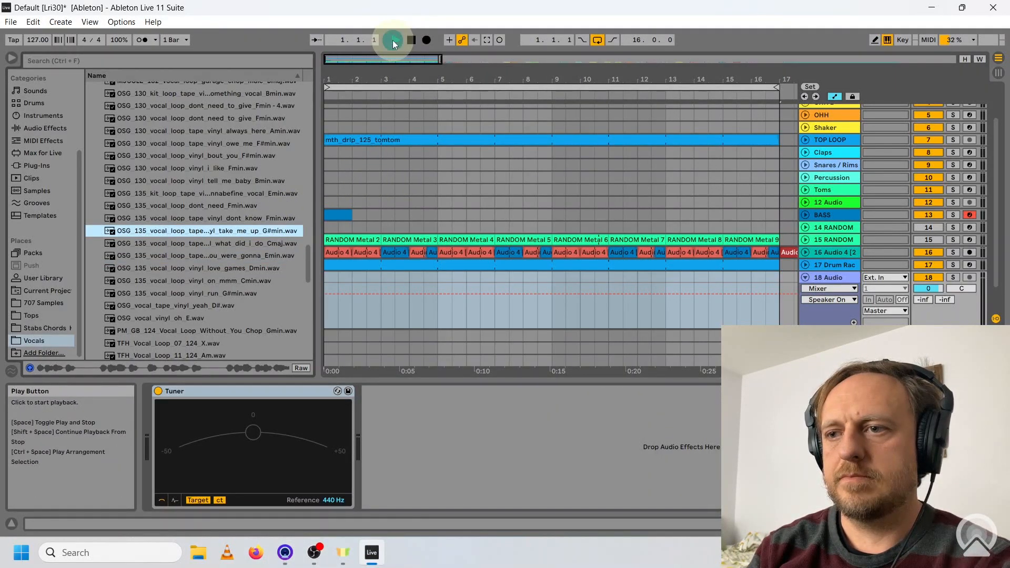
left_click(249, 220)
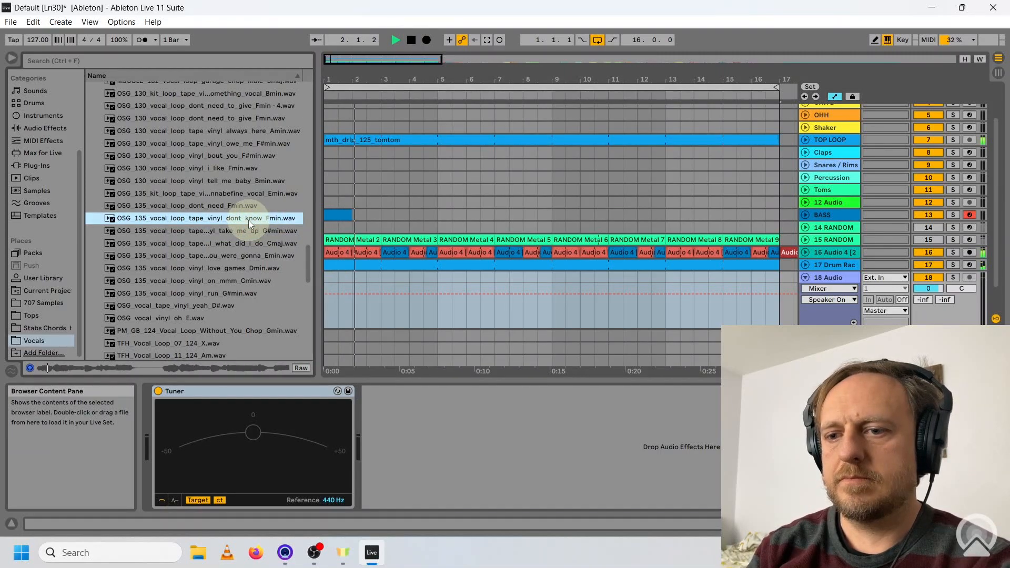
left_click(231, 194)
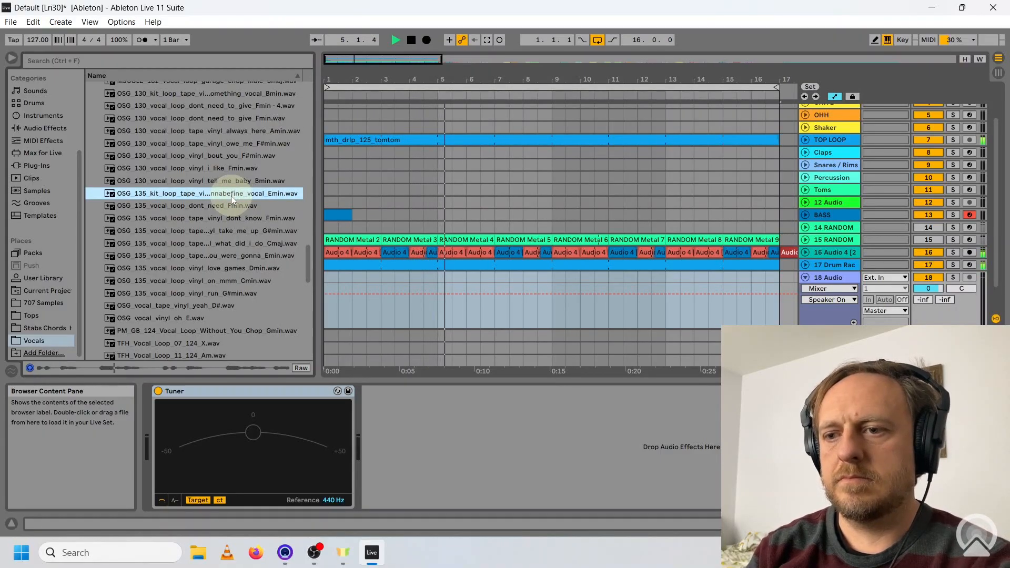
left_click(235, 269)
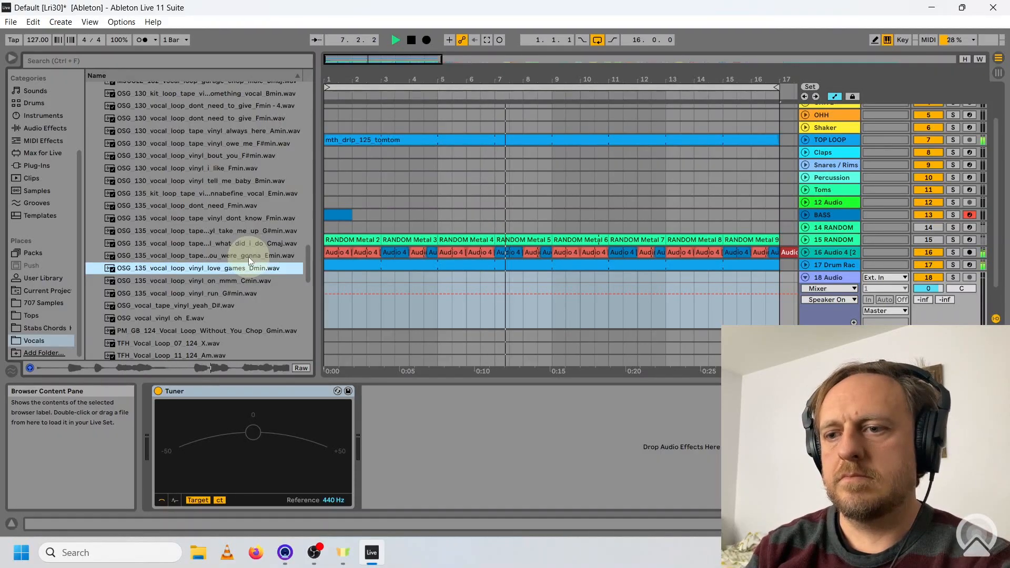
left_click(248, 257)
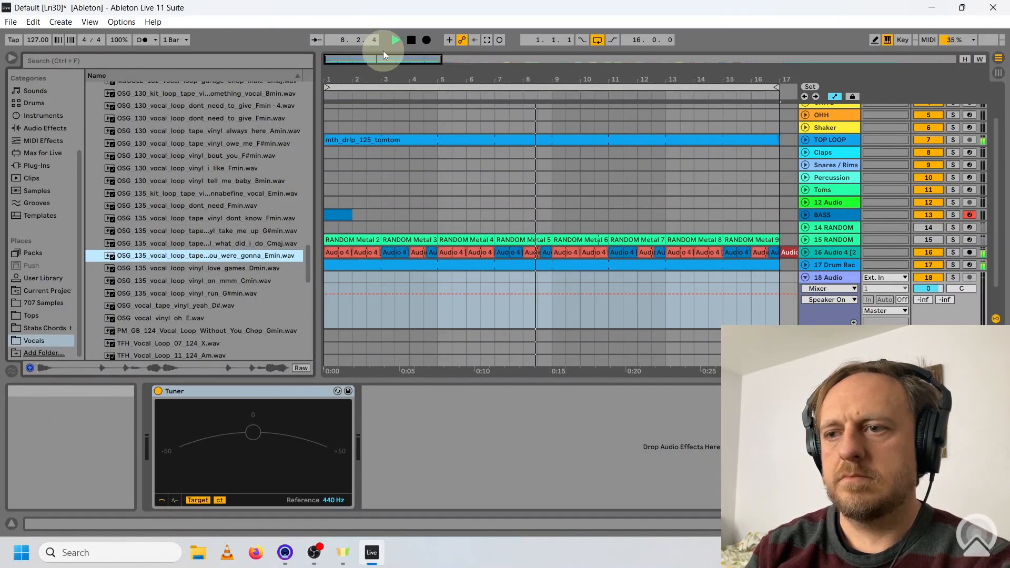
Add the OSG 135 were gonna Emin vocal loop at bar 1 of track 18, set to -7 dB and -2 semitones, and play it with the beat.
left_click(411, 42)
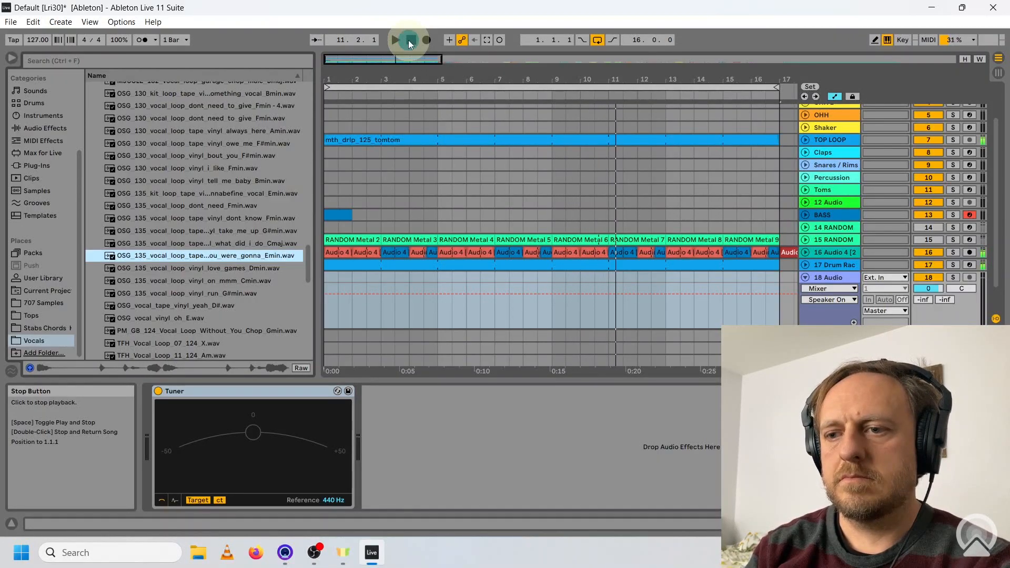
double_click(255, 257)
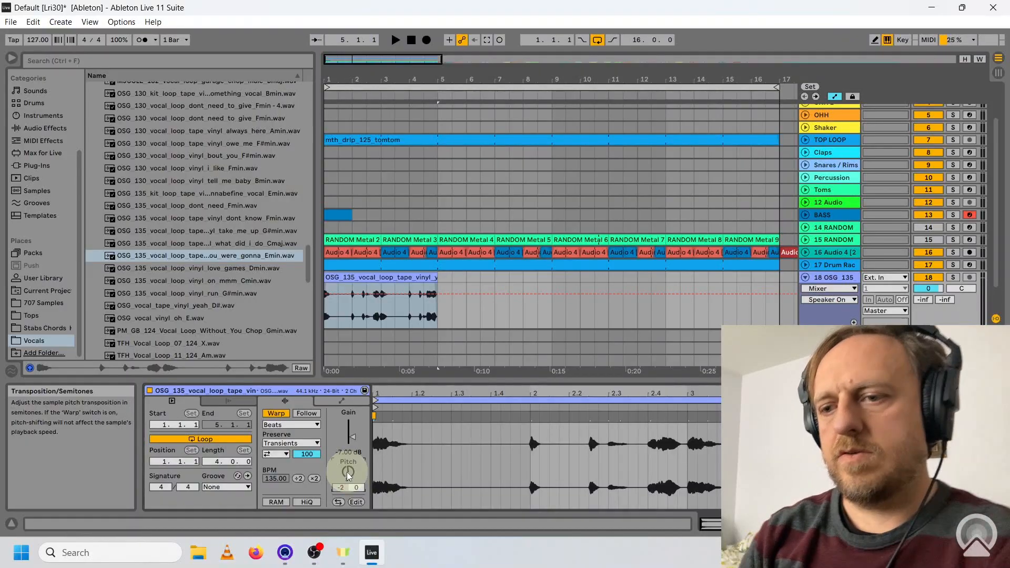
left_click(399, 41)
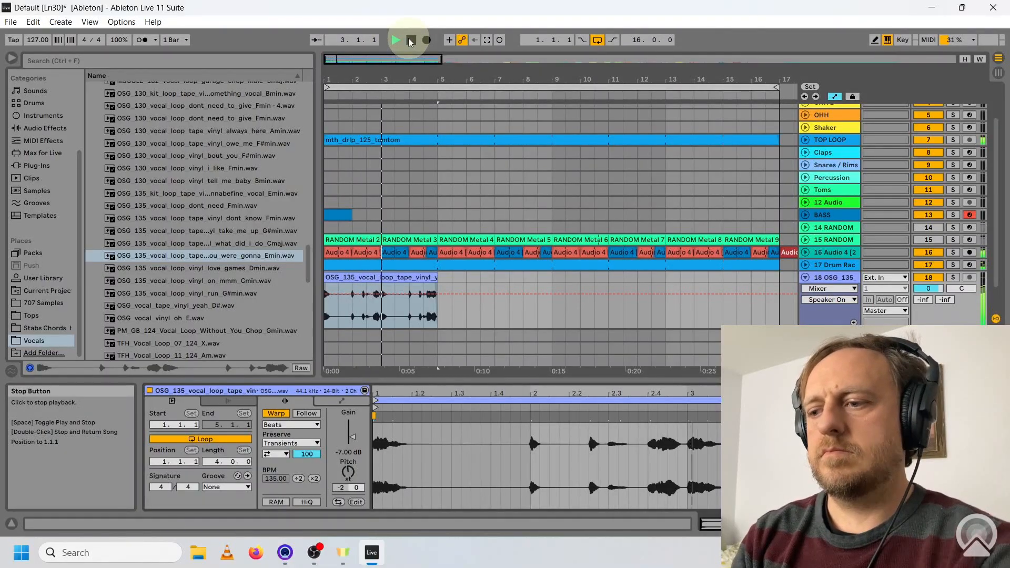
left_click(410, 41)
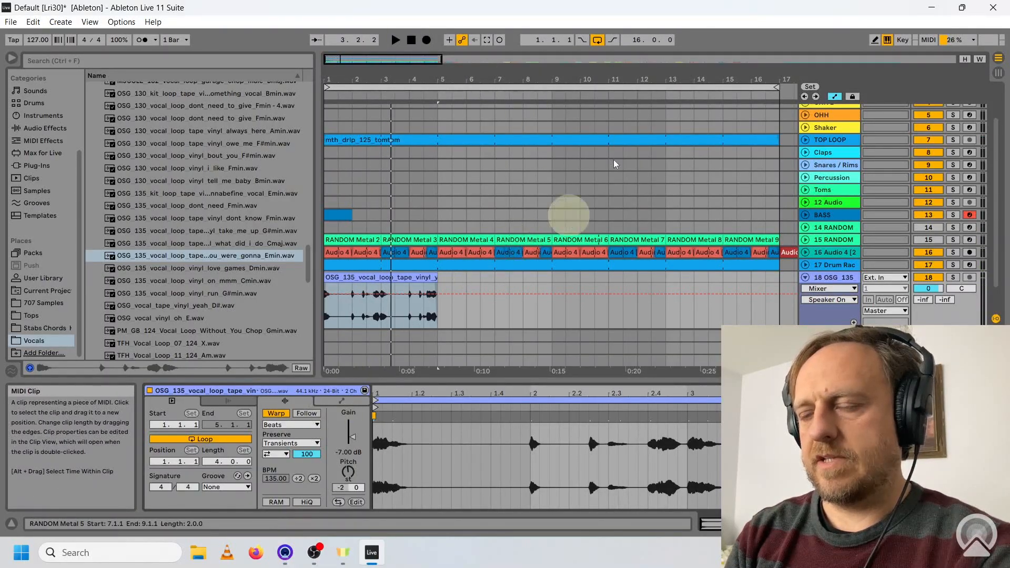
Draw a clip gain envelope that silences the vocal from just before beat 2 to about 2.3.3, and play the result.
left_click(874, 40)
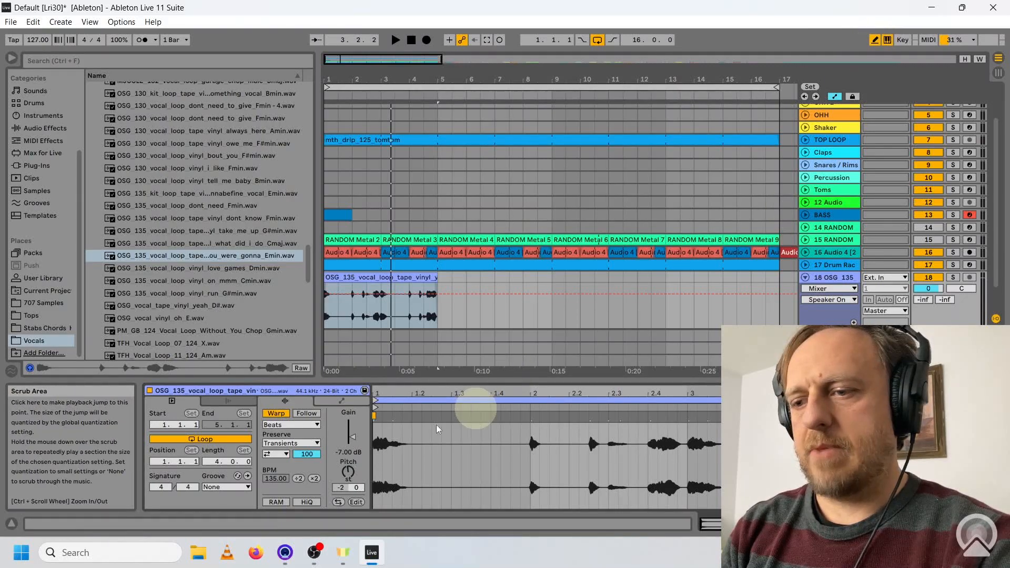
left_click(341, 400)
key("space")
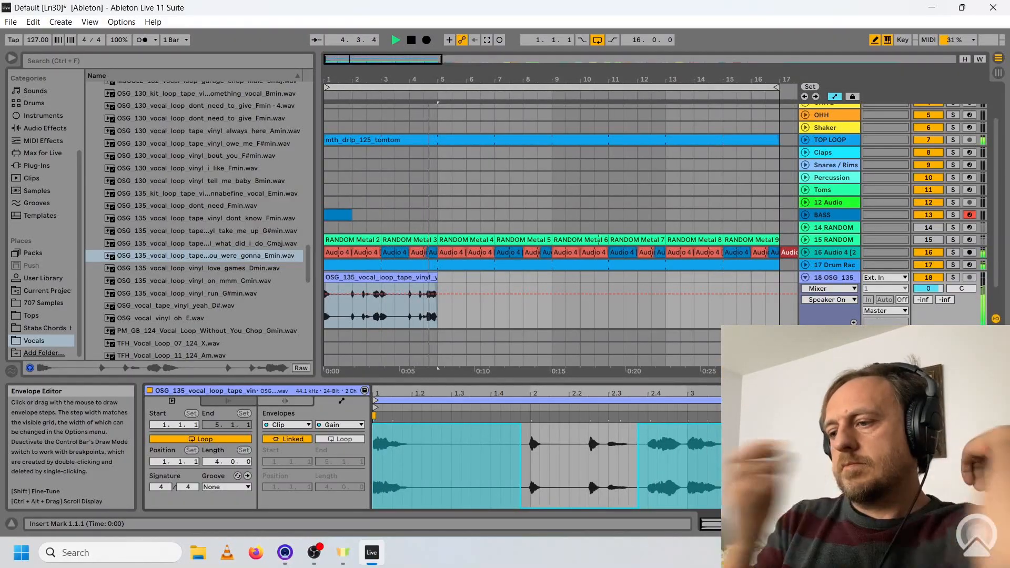
key("space")
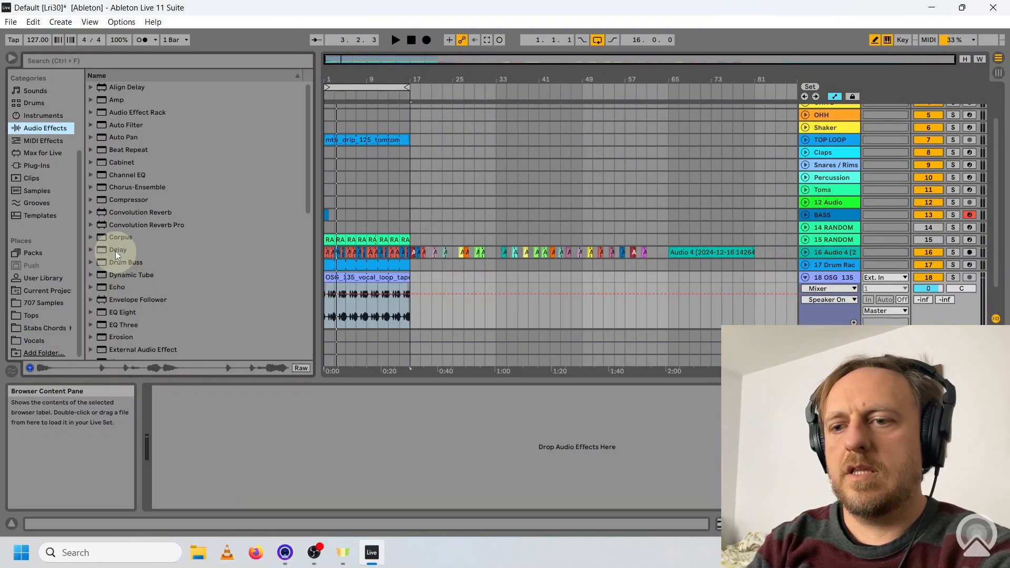
Add a Delay at 4.53 kHz, 42% feedback and 21% dry/wet to the vocal track, repeat its clip to bar 17 and play it soloed.
left_click_drag(115, 251, 285, 434)
key("space")
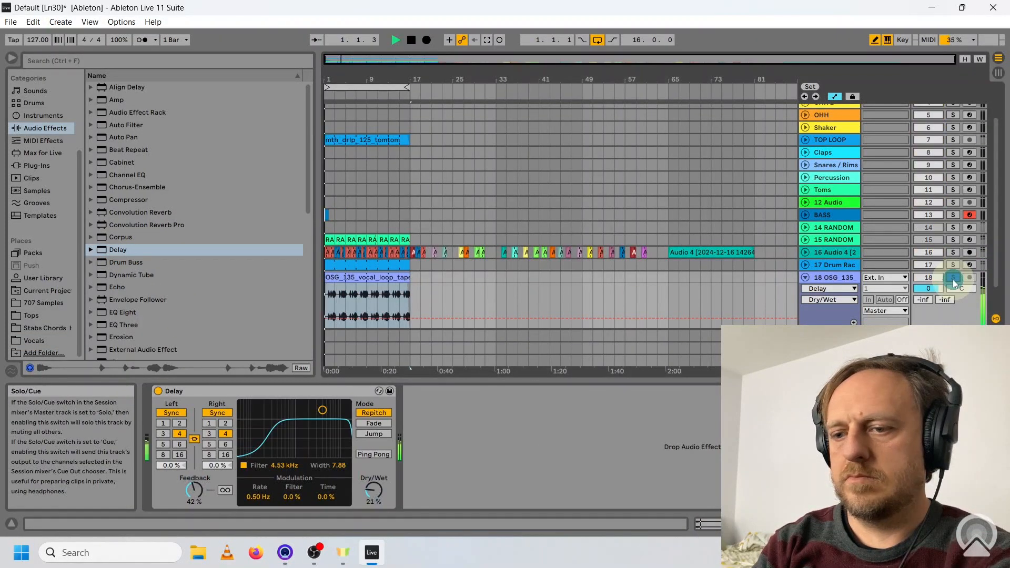
left_click(952, 277)
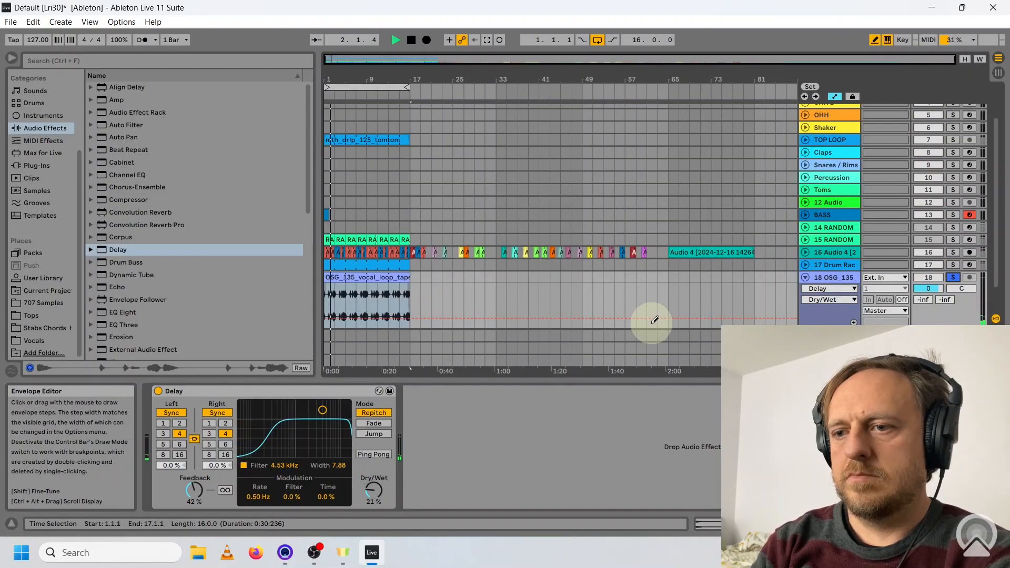
Compare the full beat with the vocal track muted and active, leaving it unsoloed and active.
left_click(930, 275)
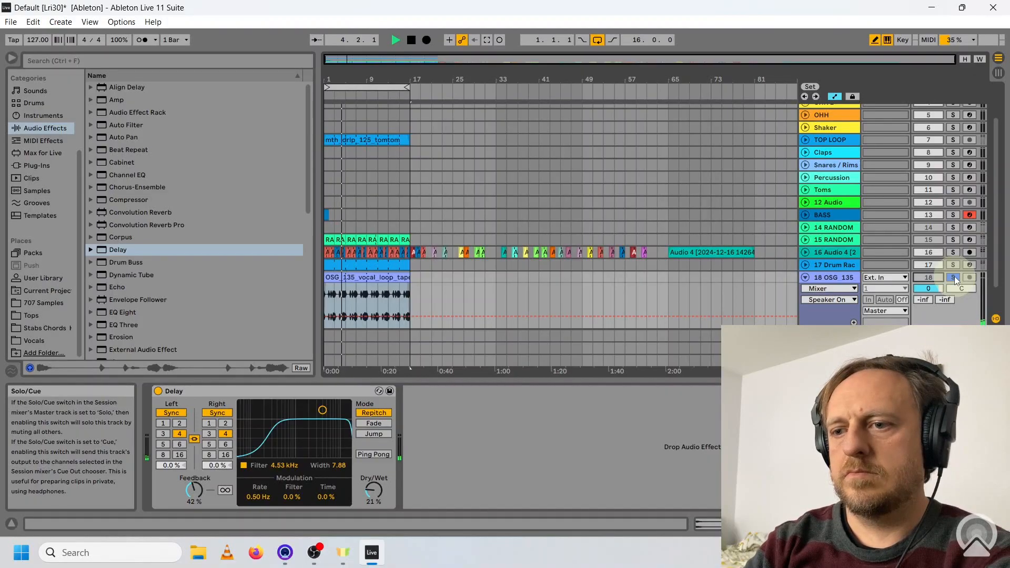
left_click(954, 277)
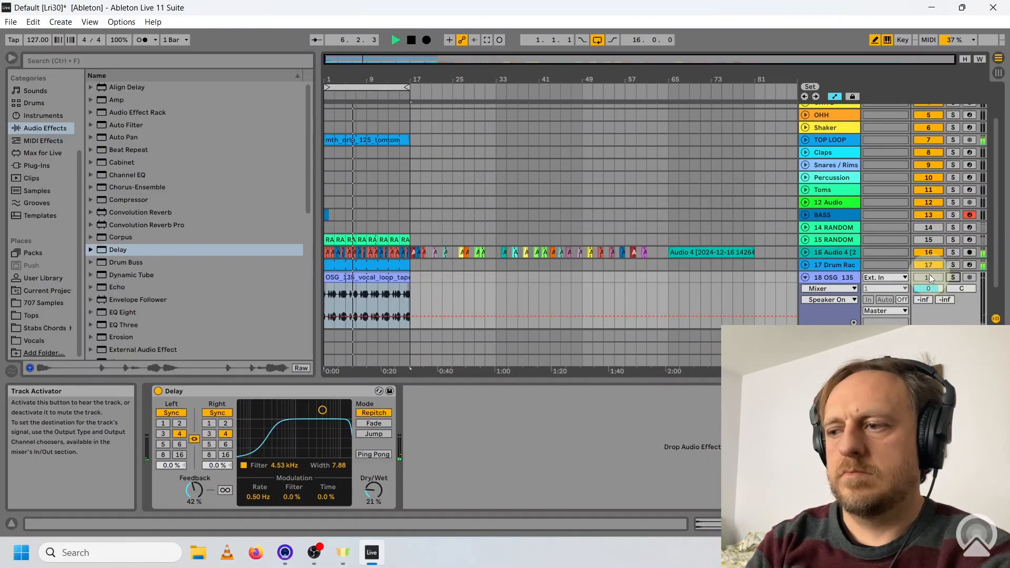
left_click(928, 276)
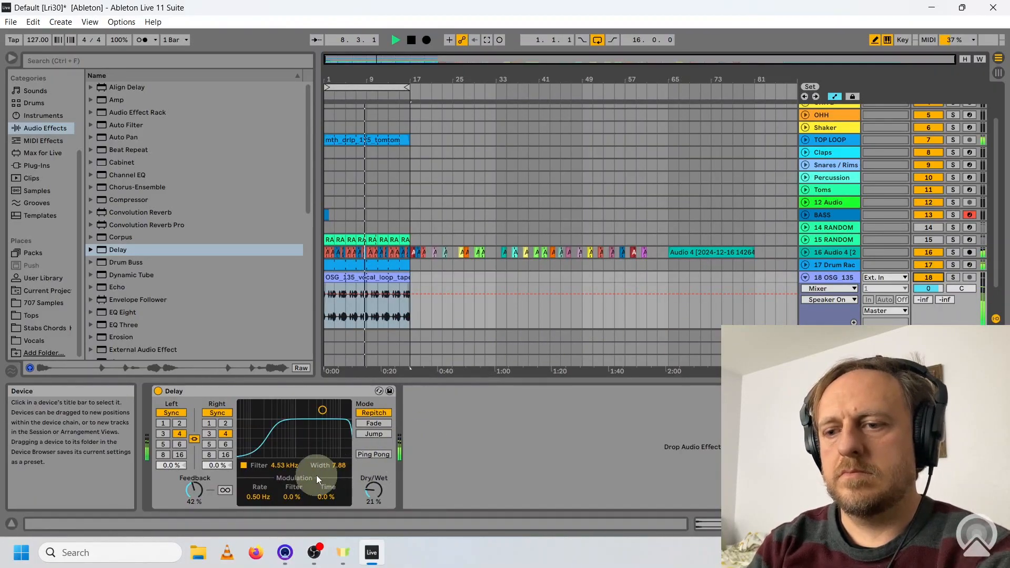
Set the vocal Delay's filter to 12.1 kHz, dry/wet to 17% and time to 6 sixteenths, and listen in the mix.
left_click_drag(322, 409, 340, 410)
mouse_move(371, 492)
left_mouse_down()
mouse_move(365, 497)
mouse_move(370, 490)
left_mouse_up()
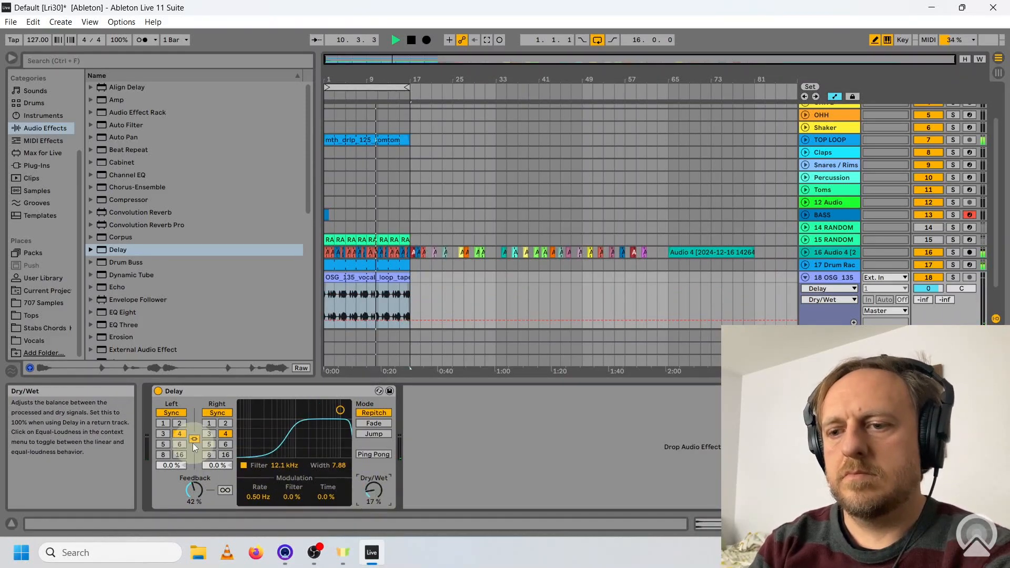
left_click(182, 445)
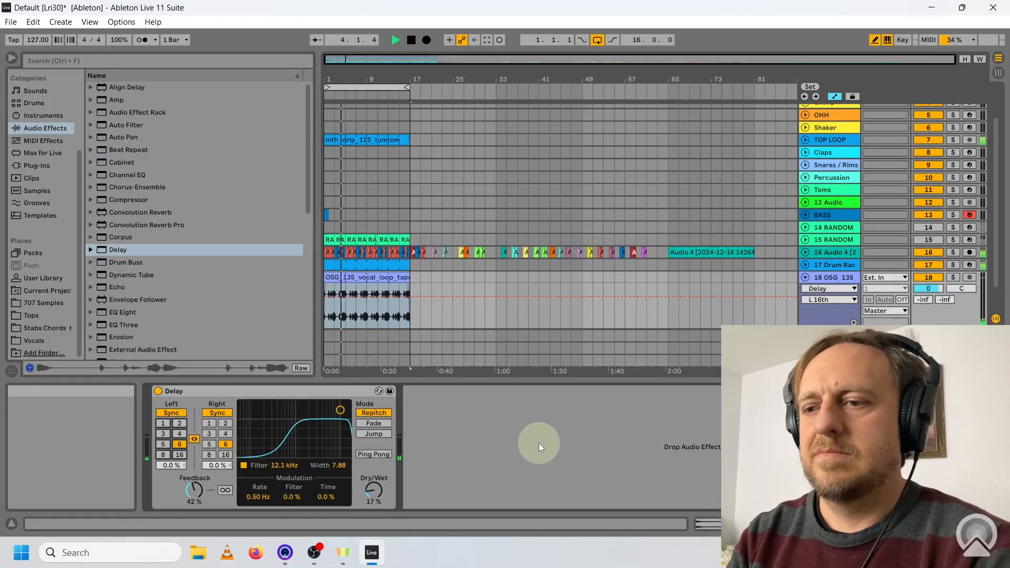
key("space")
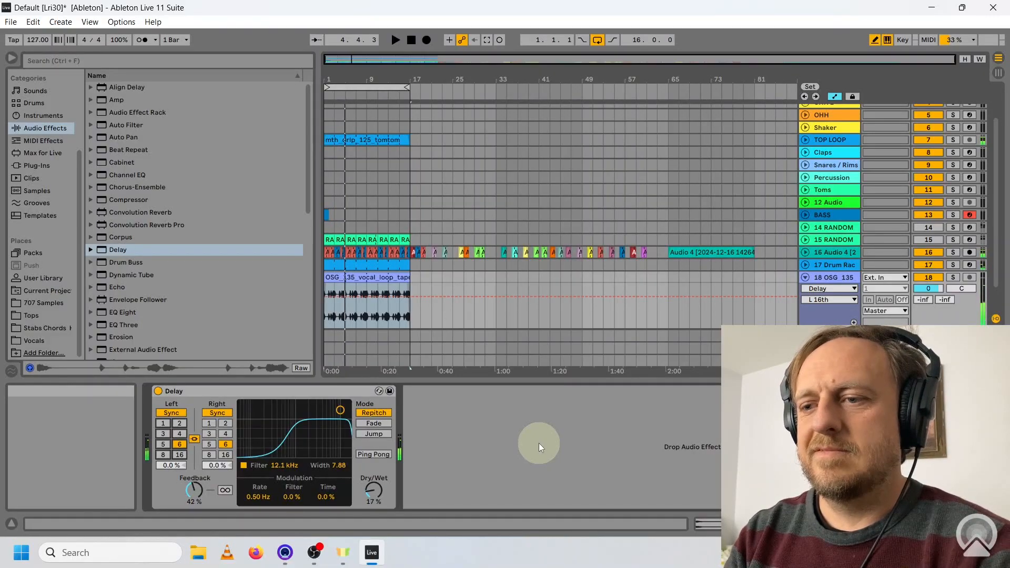